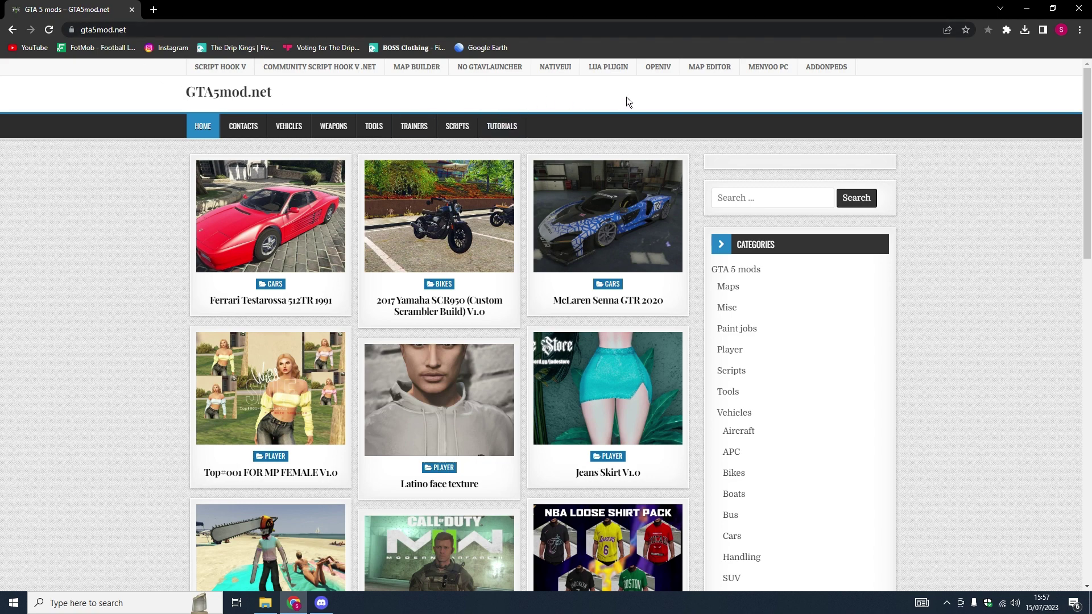
# - Download the OpenIVSetup_offline archive from the OpenIV V4.1 page on gta5mod.net
pyautogui.click(660, 70)
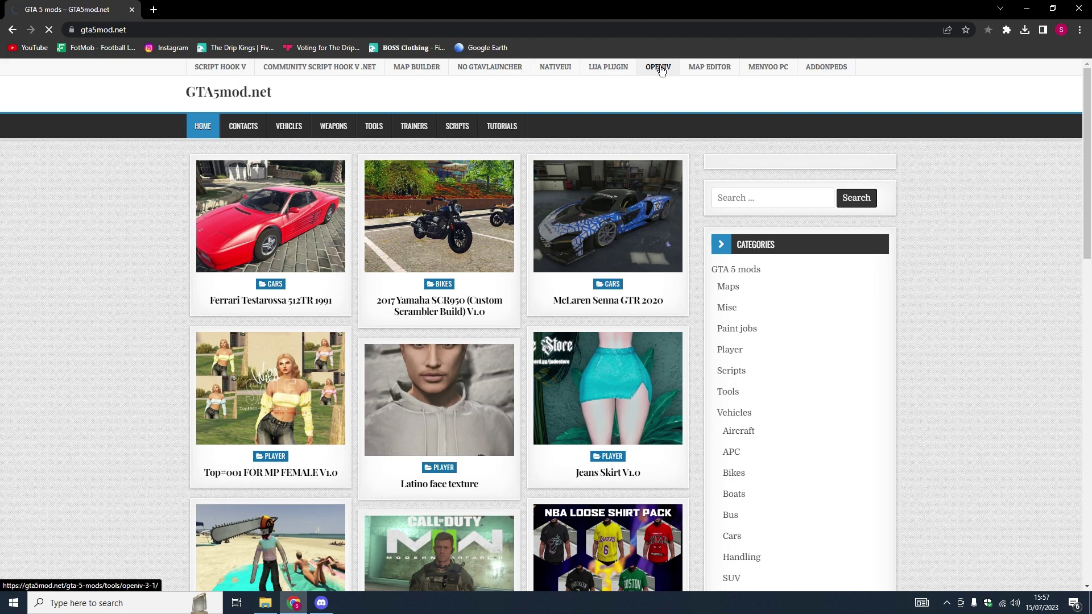
pyautogui.scroll(-10, 589, 232)
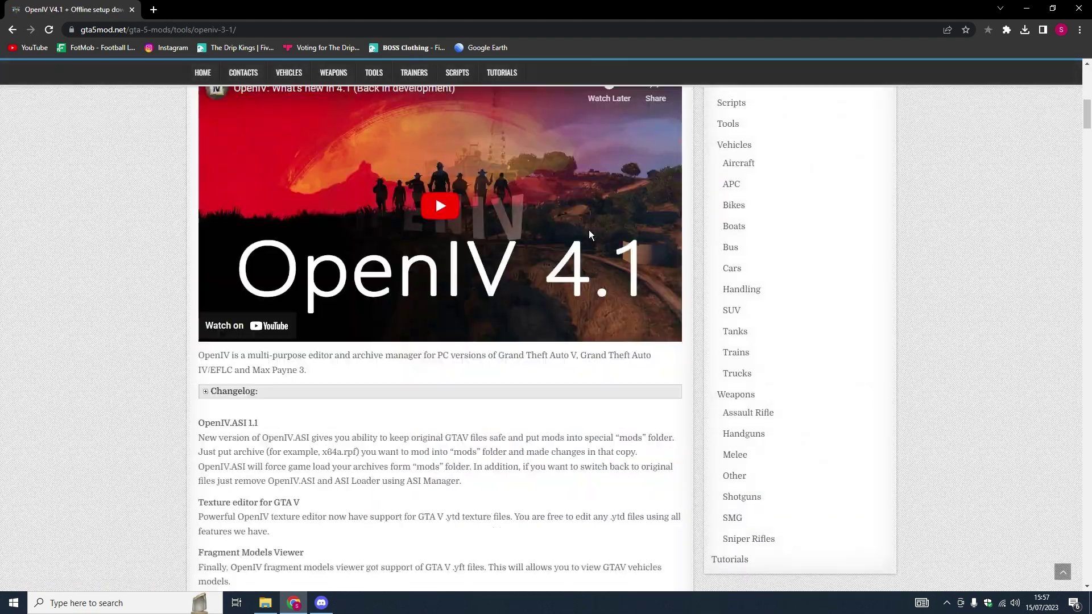
pyautogui.scroll(-9, 589, 230)
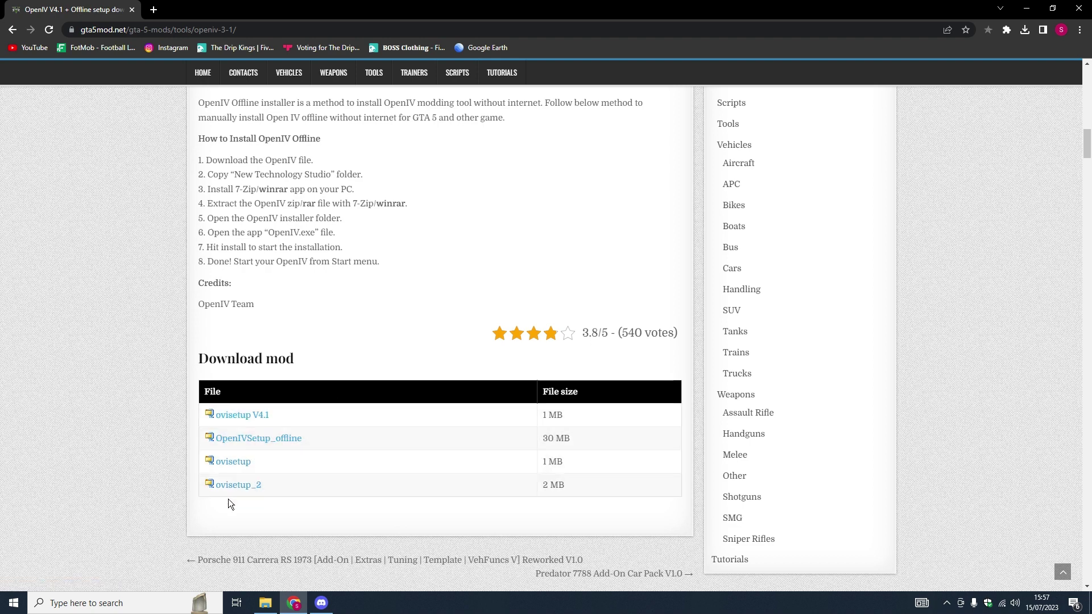
pyautogui.click(261, 444)
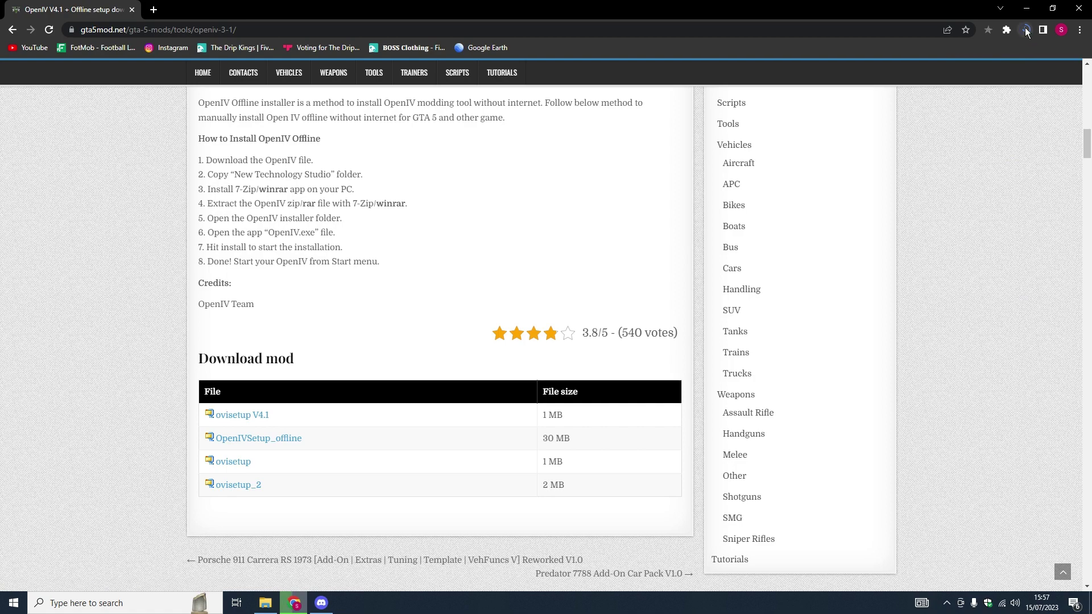
# - Open the downloaded OpenIVSetup_offline archive in WinRAR and run OpenIVSetup.exe
pyautogui.click(1025, 29)
pyautogui.click(945, 75)
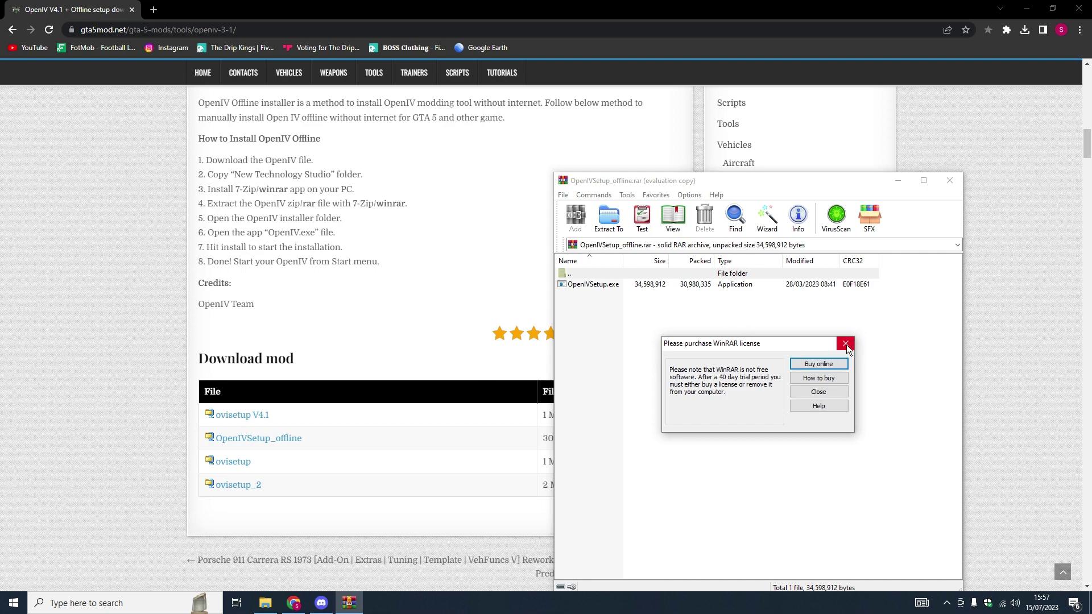
pyautogui.click(845, 344)
pyautogui.doubleClick(616, 283)
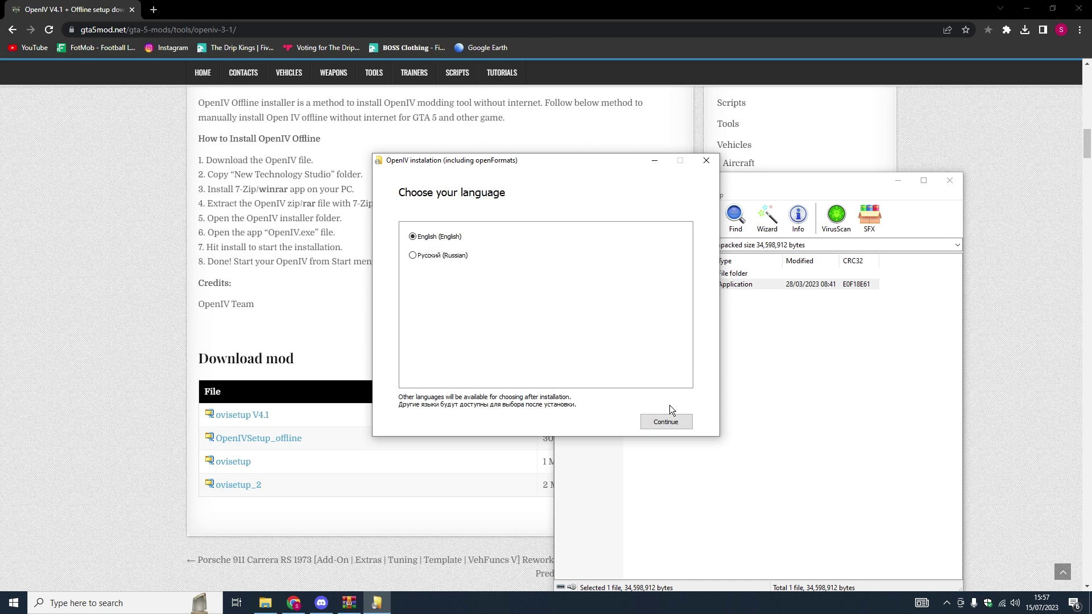
# - Install OpenIV in English, accepting the licence terms, then close the finished installer
pyautogui.click(671, 420)
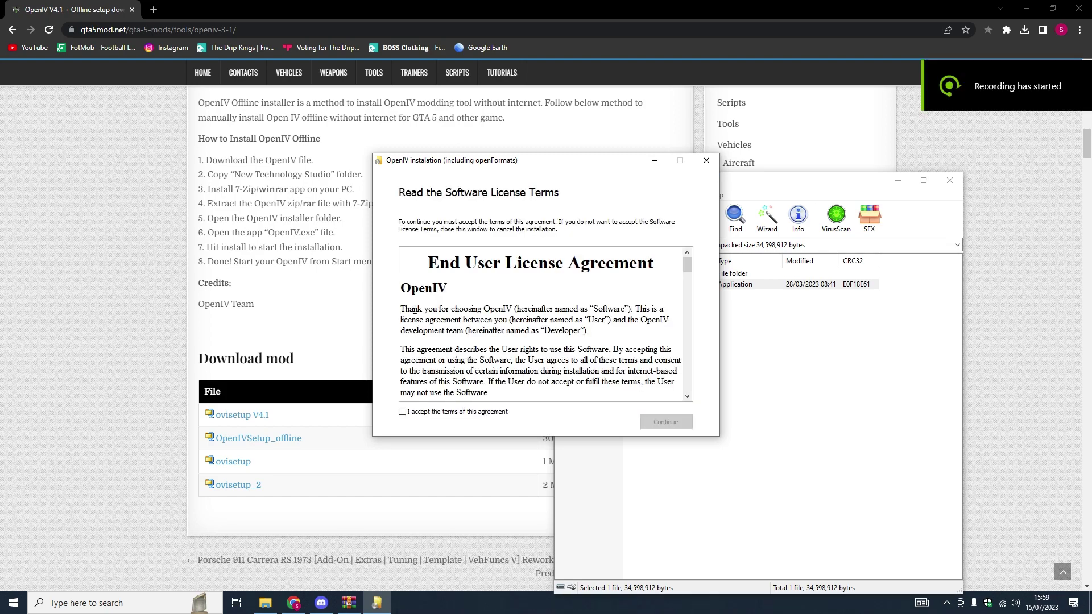
pyautogui.scroll(-10, 486, 312)
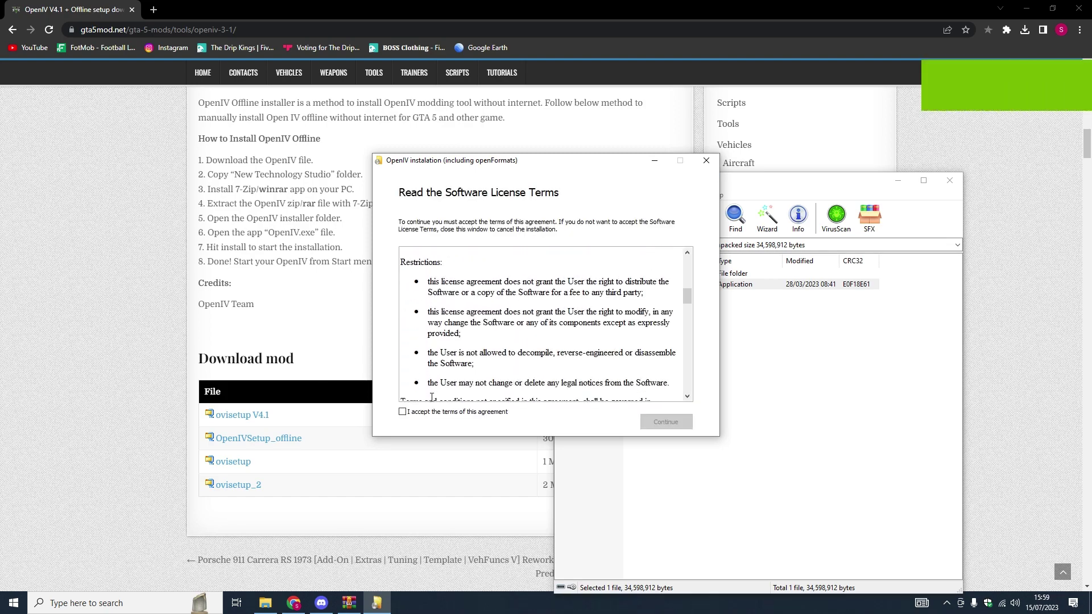
pyautogui.click(402, 411)
pyautogui.scroll(-3, 476, 372)
pyautogui.scroll(-12, 476, 373)
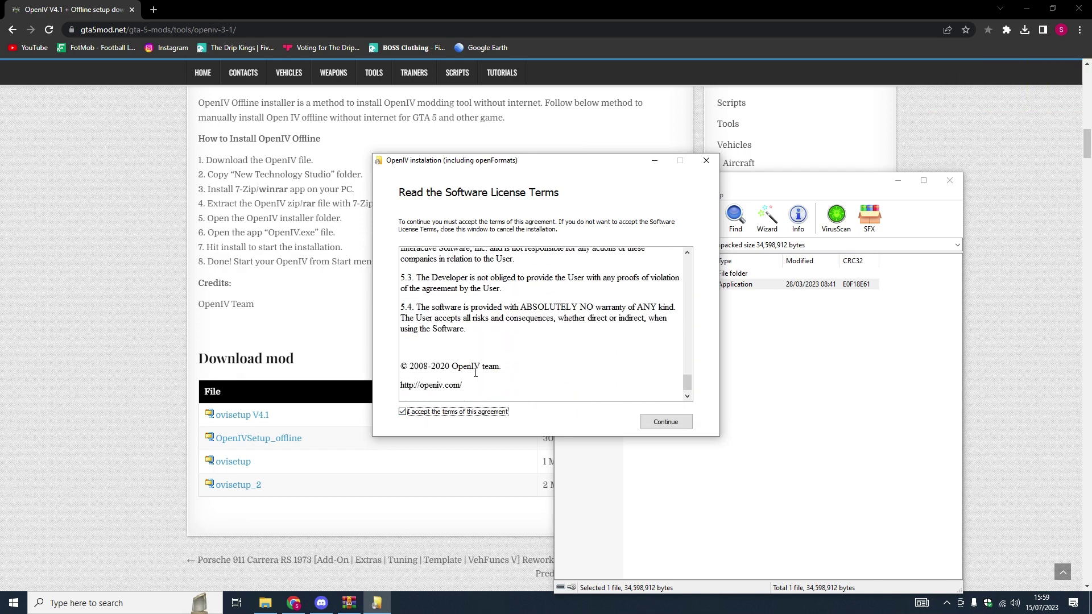
pyautogui.scroll(9, 404, 342)
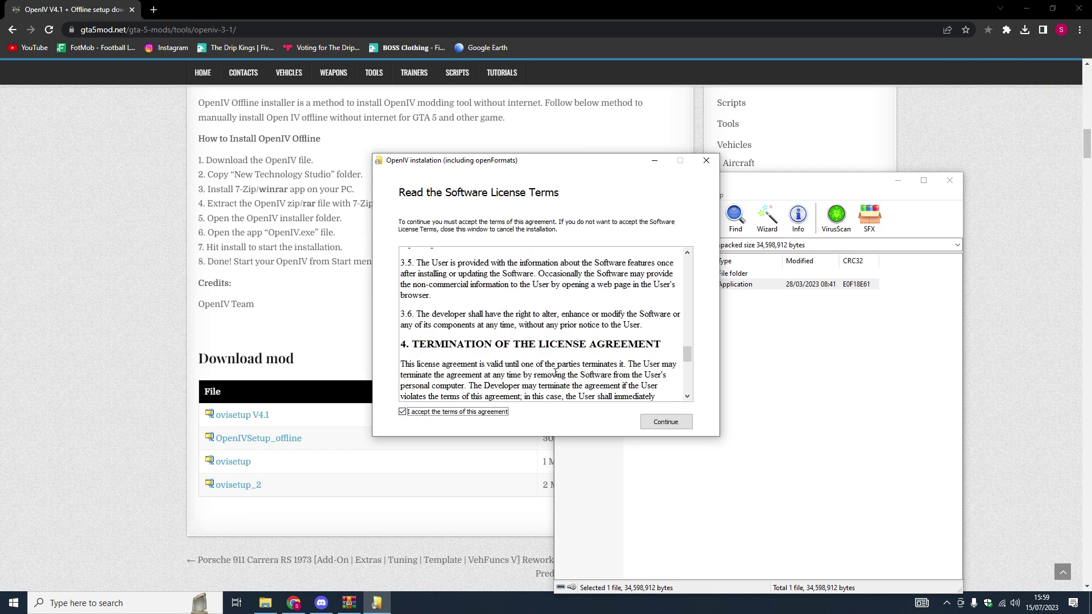
pyautogui.click(657, 423)
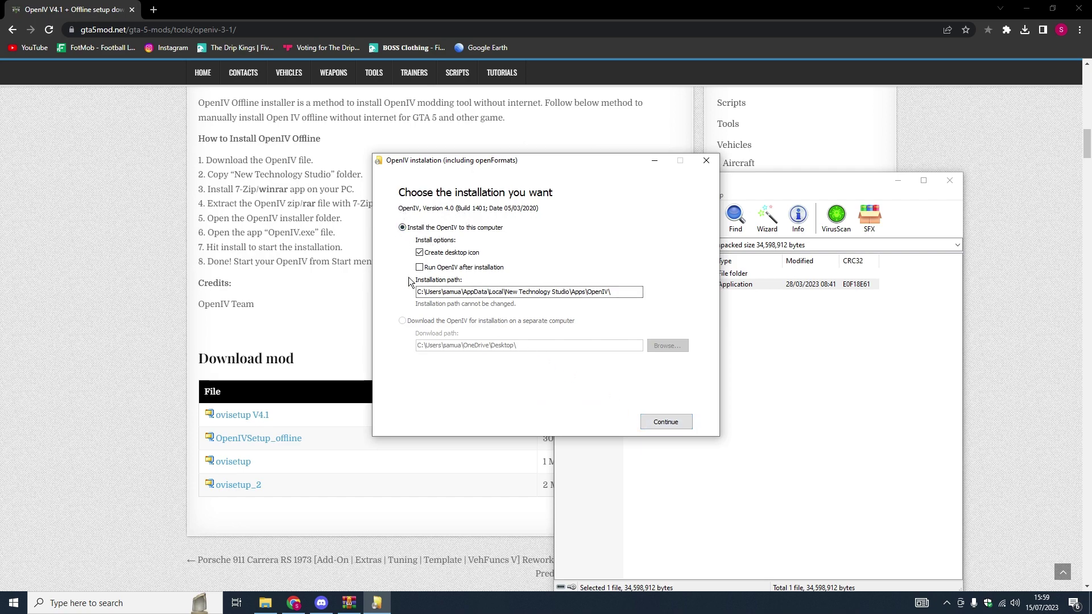
pyautogui.click(656, 422)
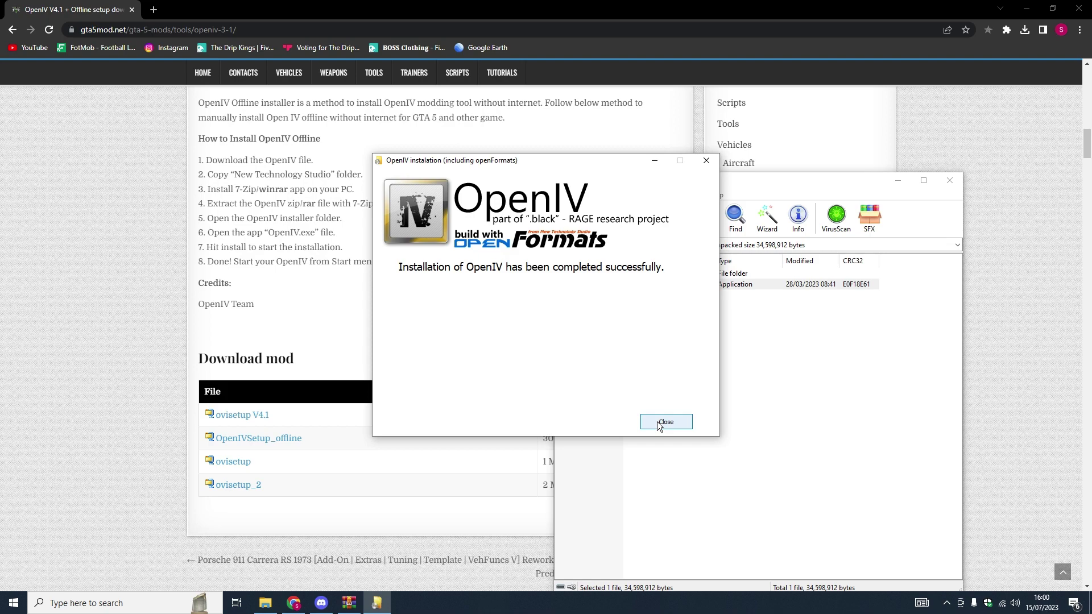
pyautogui.click(656, 421)
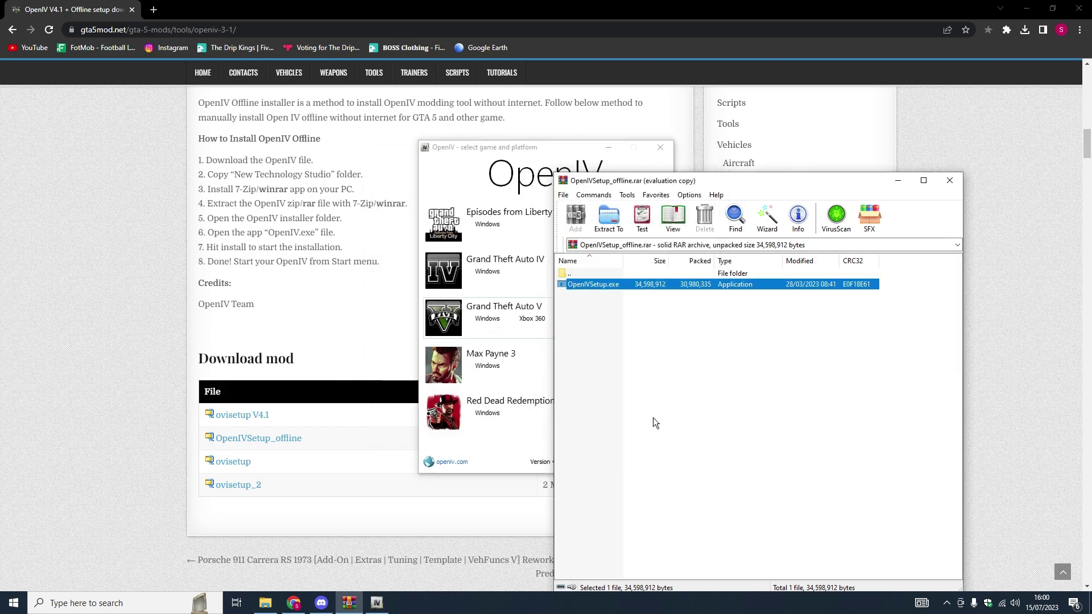
# - Close WinRAR and choose GTA V for Windows, browsing for its game folder
pyautogui.click(949, 181)
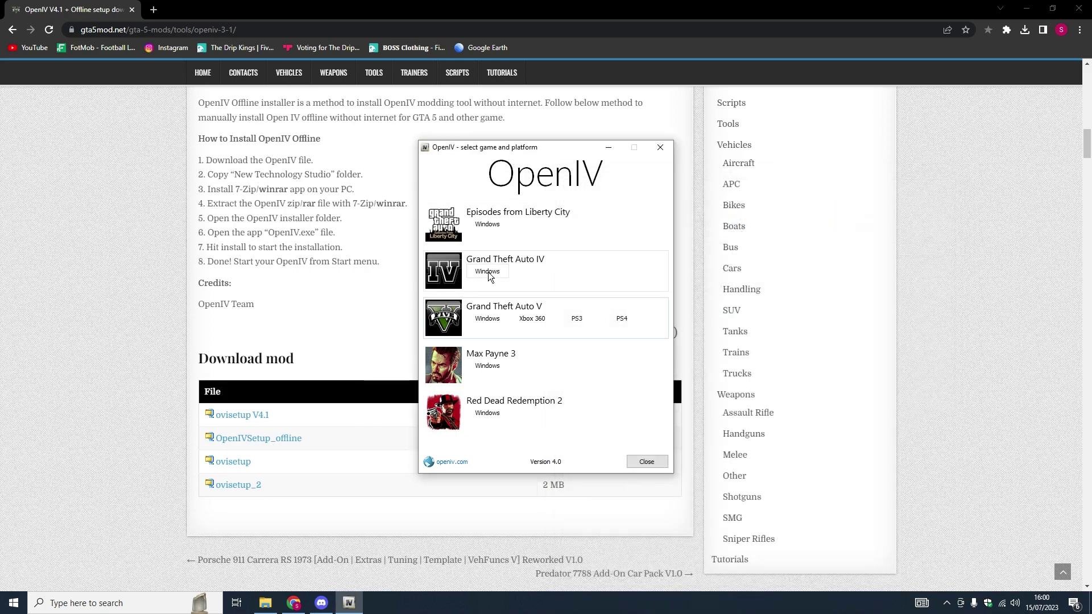
pyautogui.click(487, 321)
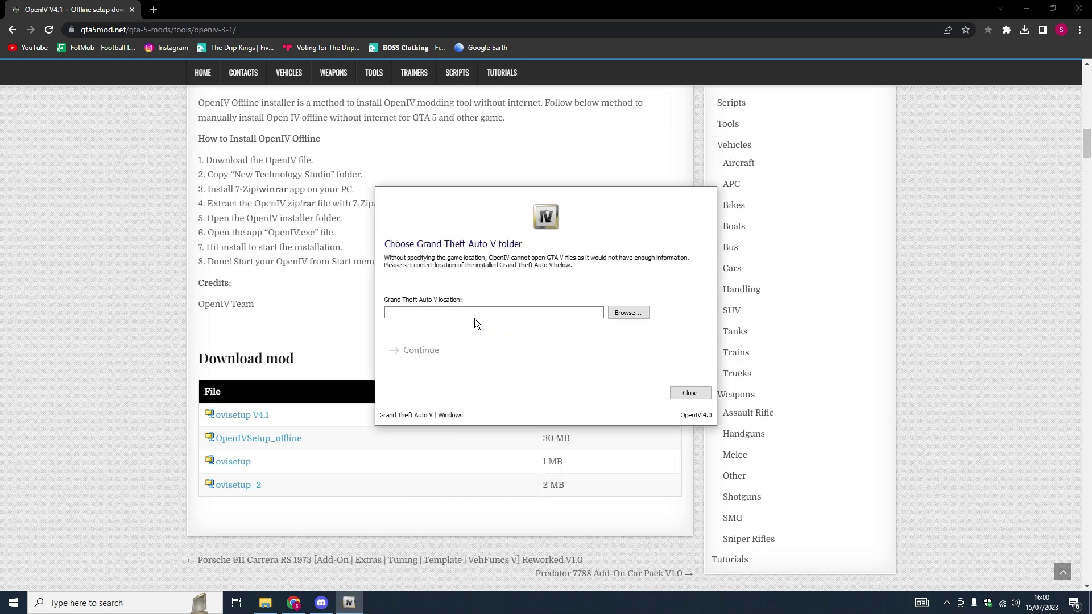
pyautogui.click(629, 313)
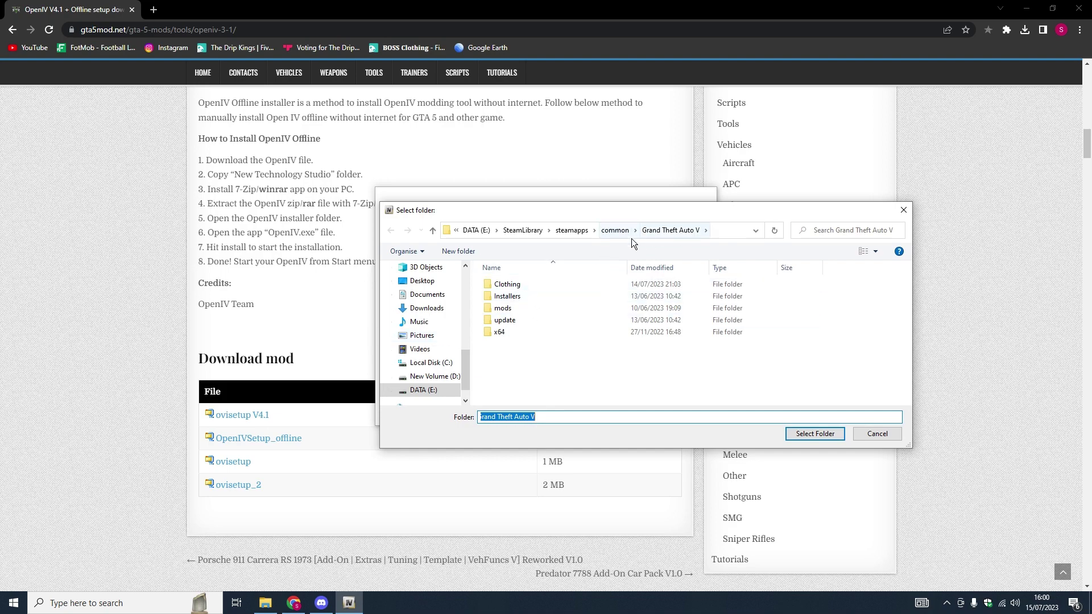
# - Set the game folder to E:\SteamLibrary\steamapps\common\Grand Theft Auto V and continue
pyautogui.click(474, 231)
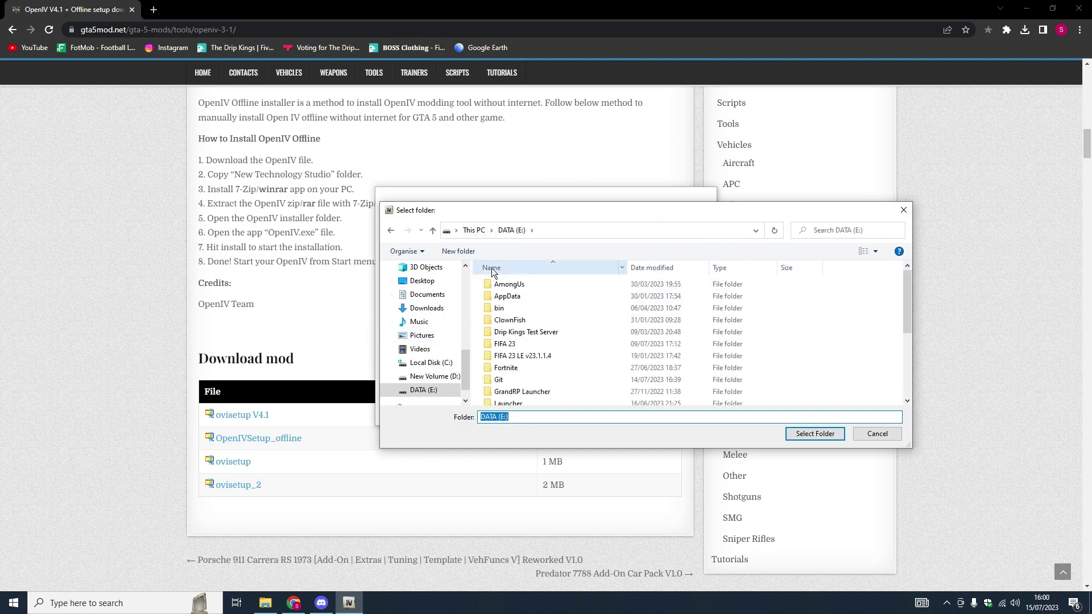
pyautogui.scroll(-3, 552, 339)
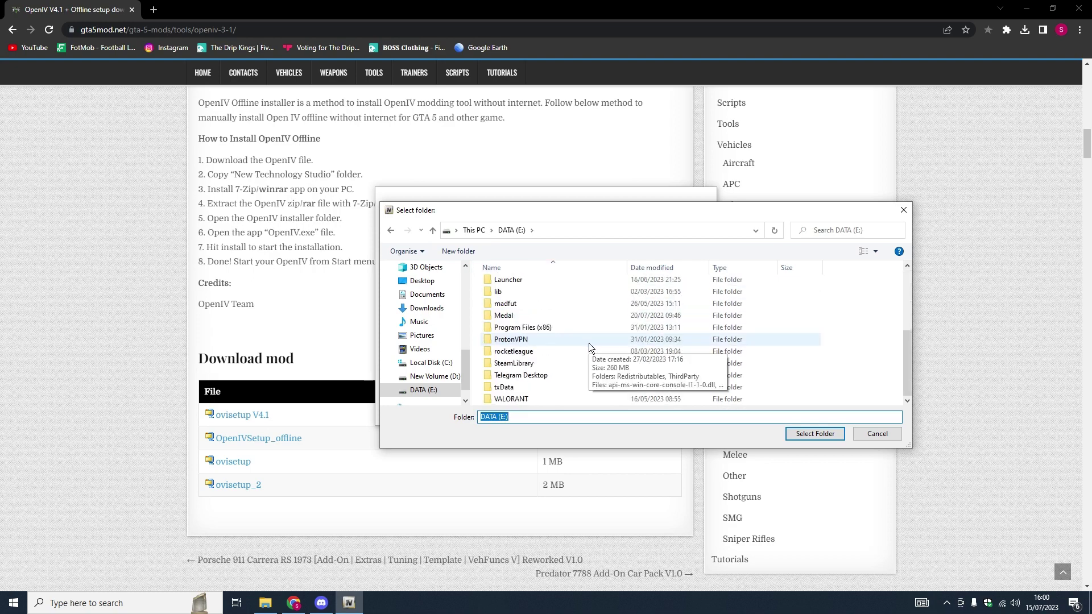
pyautogui.doubleClick(550, 364)
pyautogui.doubleClick(514, 286)
pyautogui.doubleClick(509, 285)
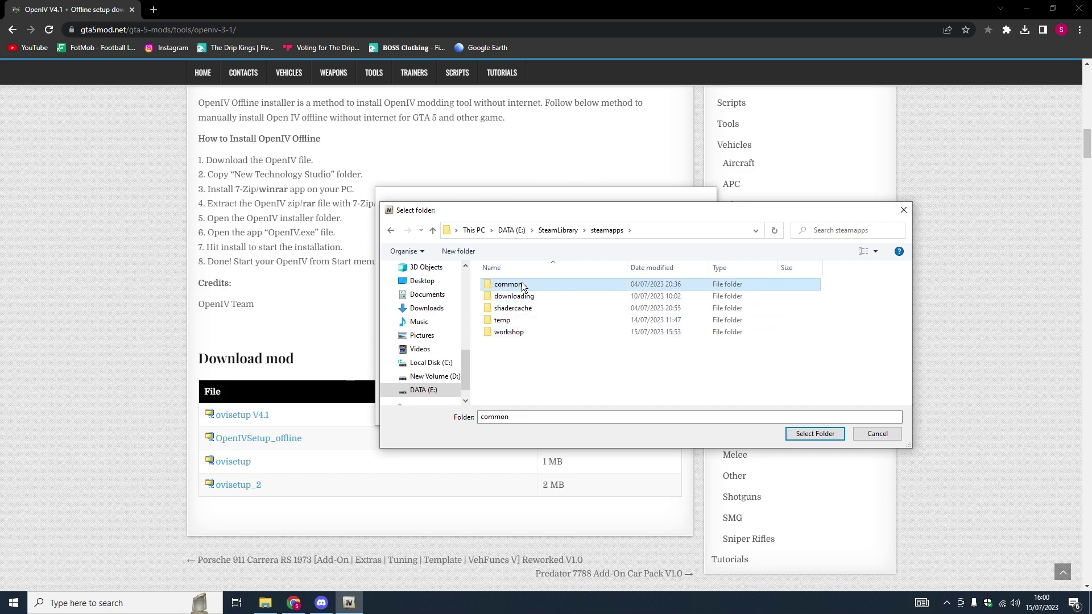
pyautogui.click(522, 344)
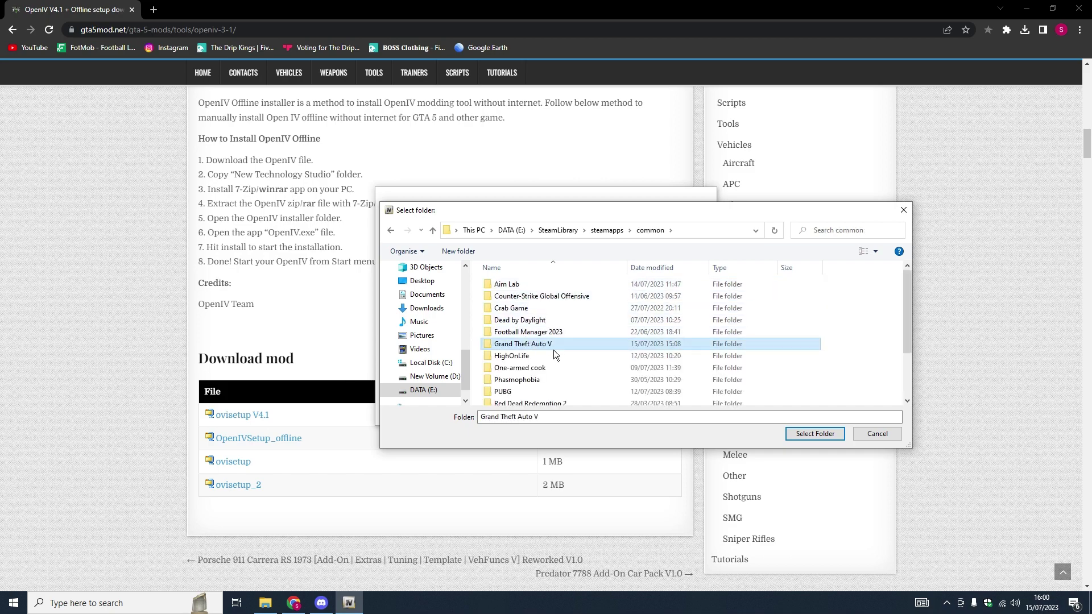
pyautogui.click(804, 437)
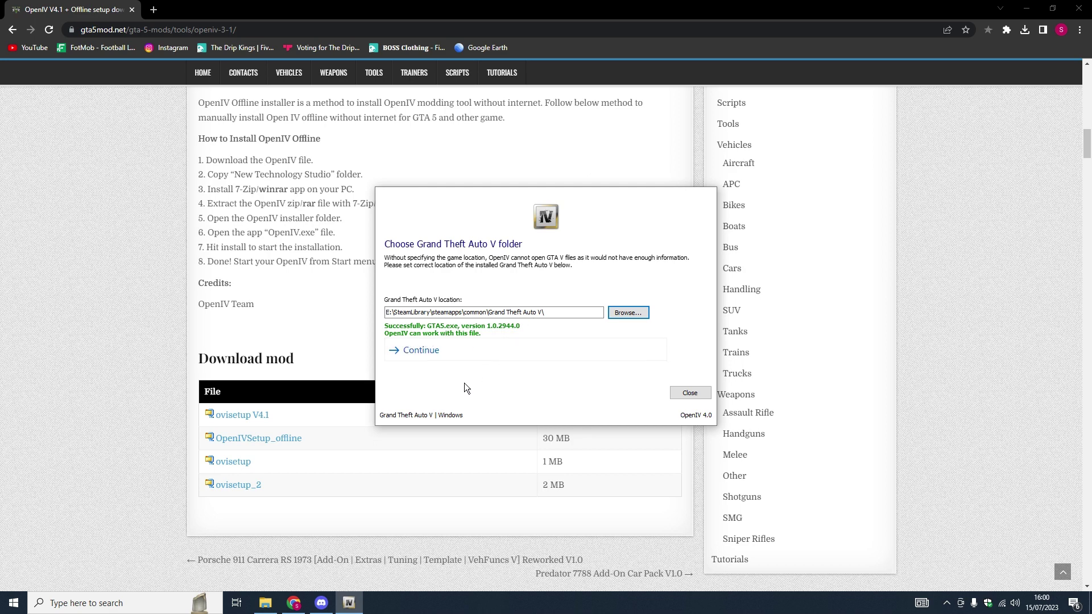
pyautogui.click(432, 354)
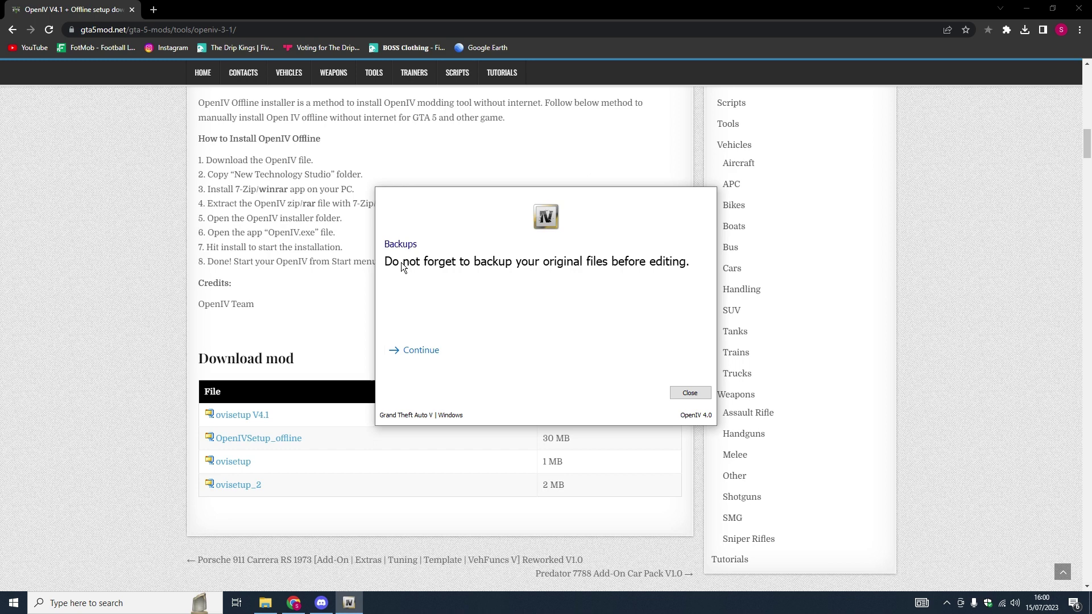
# - Continue past the Backups reminder so the GTA V game folder loads
pyautogui.click(421, 350)
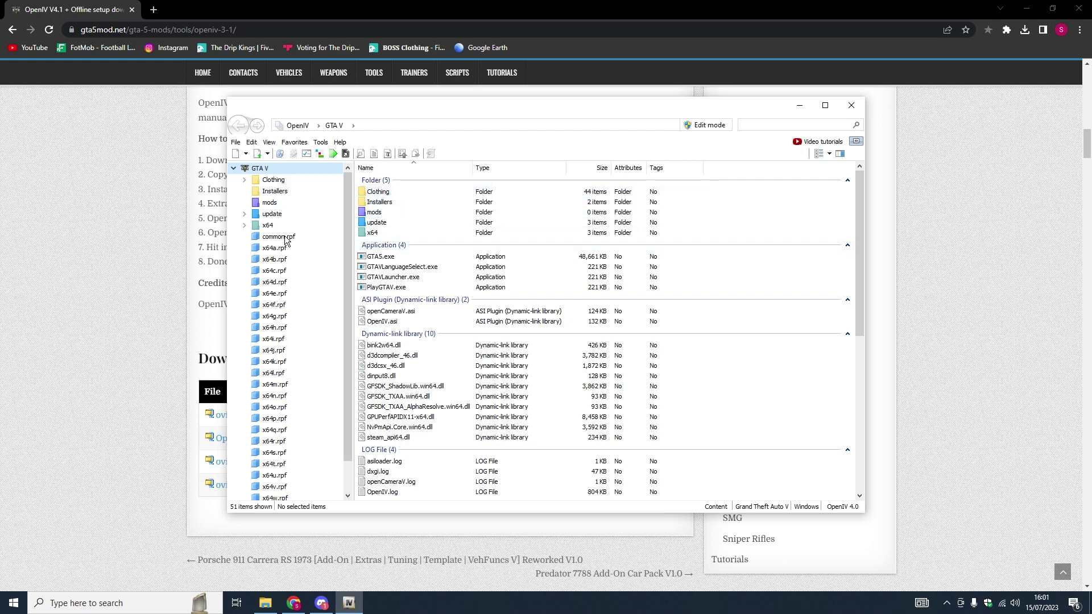
# - Turn on editing mode and look inside the update folder
pyautogui.click(694, 124)
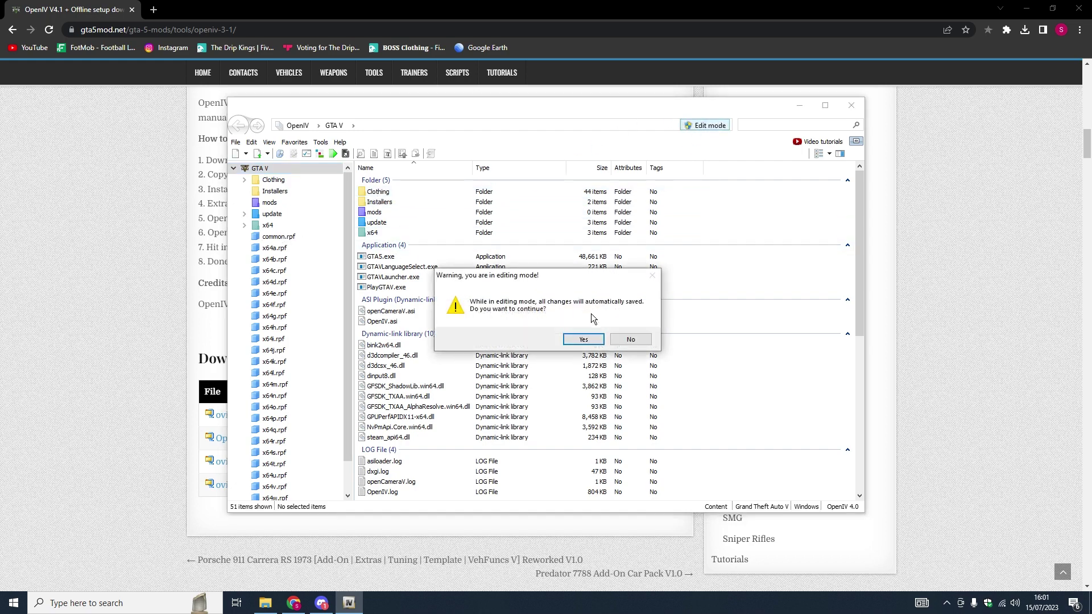
pyautogui.click(584, 339)
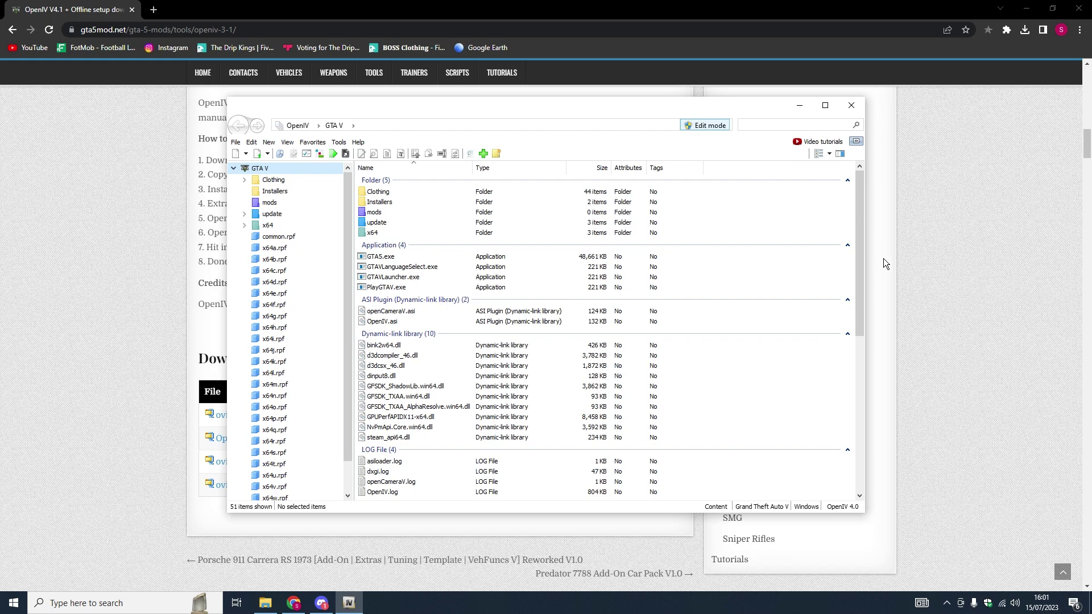
pyautogui.doubleClick(423, 221)
pyautogui.click(238, 125)
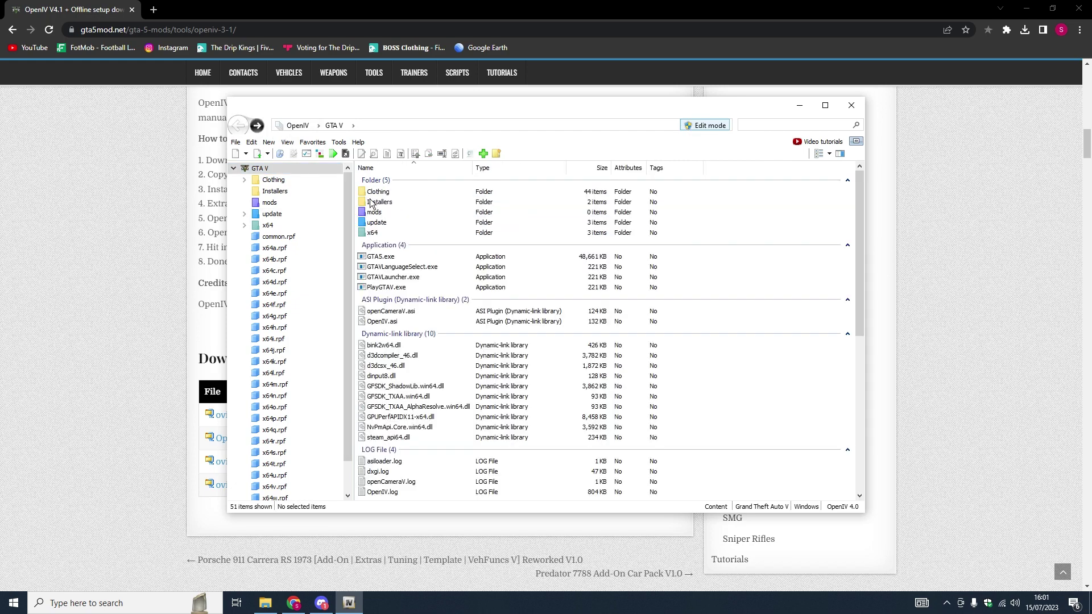
# - Check the empty mods folder, then open Clothing and browse its 44 subfolders
pyautogui.doubleClick(364, 213)
pyautogui.click(238, 125)
pyautogui.click(378, 194)
pyautogui.doubleClick(378, 194)
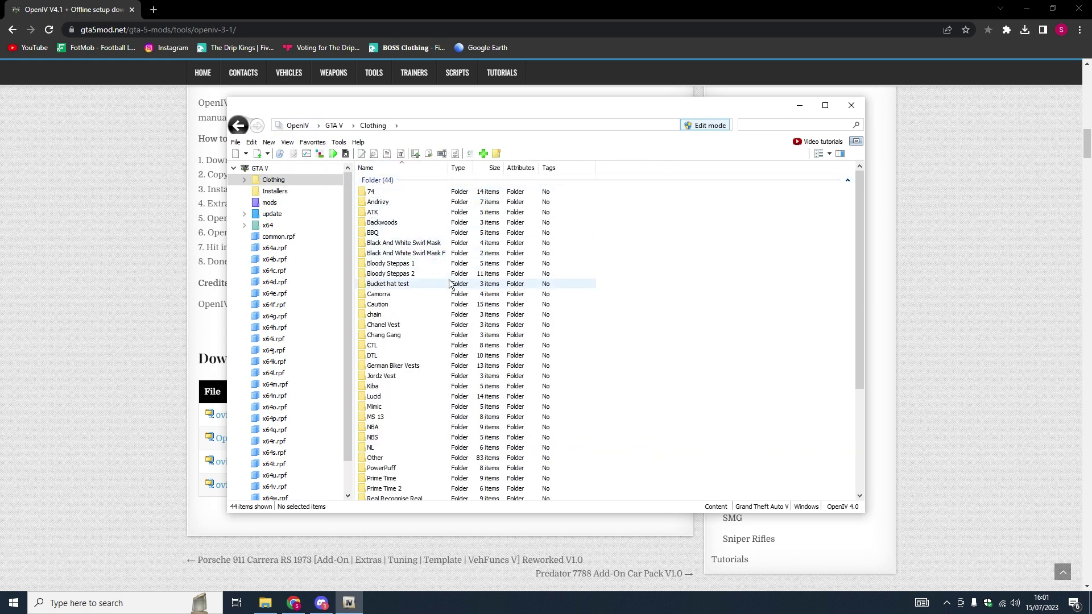
pyautogui.scroll(-3, 485, 287)
pyautogui.scroll(3, 549, 346)
pyautogui.scroll(1, 500, 293)
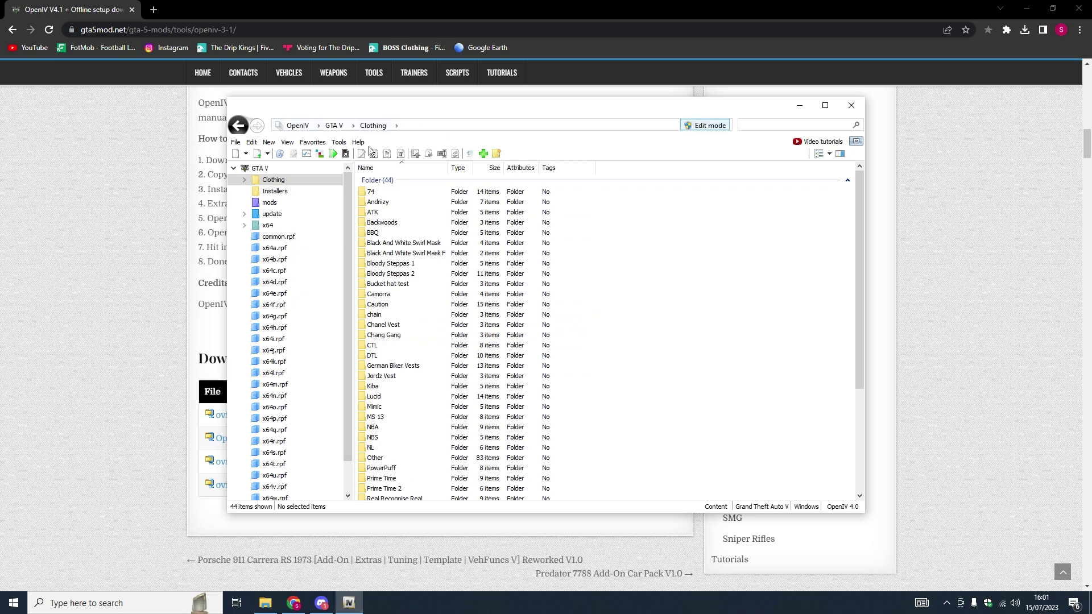
# - Create a folder named 'Clothing 2' in the GTA V root and open it
pyautogui.click(240, 126)
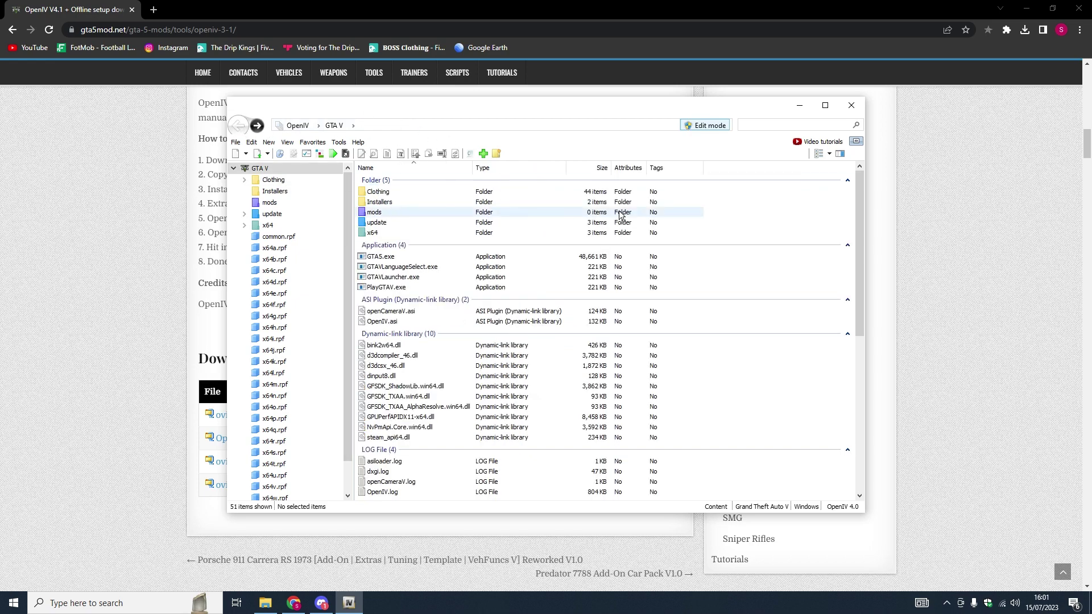
pyautogui.rightClick(732, 215)
pyautogui.moveTo(805, 289)
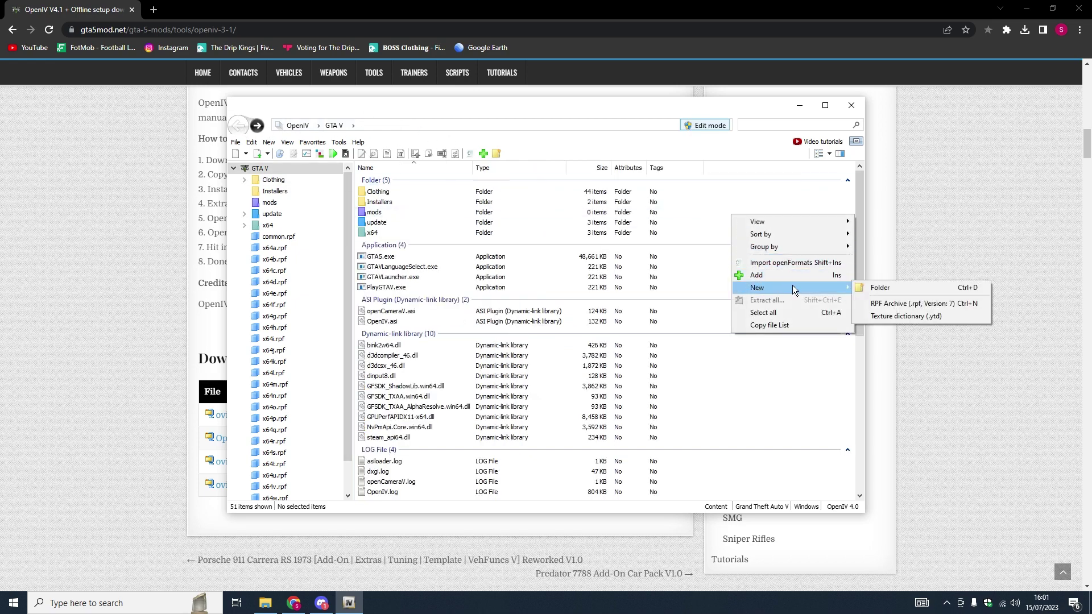
pyautogui.click(879, 287)
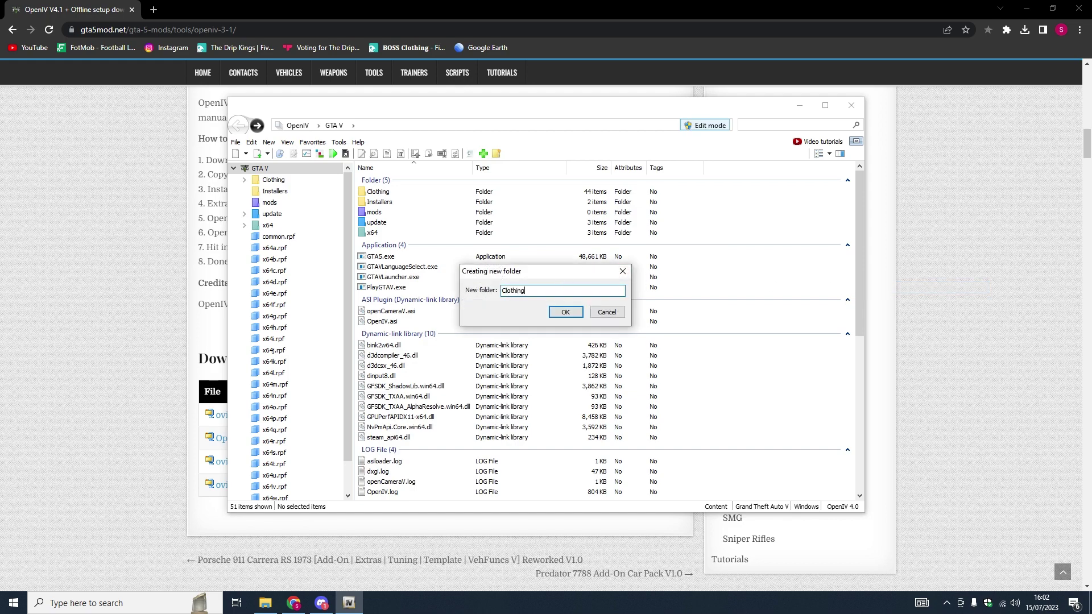
pyautogui.write('Clothing 2')
pyautogui.press('Return')
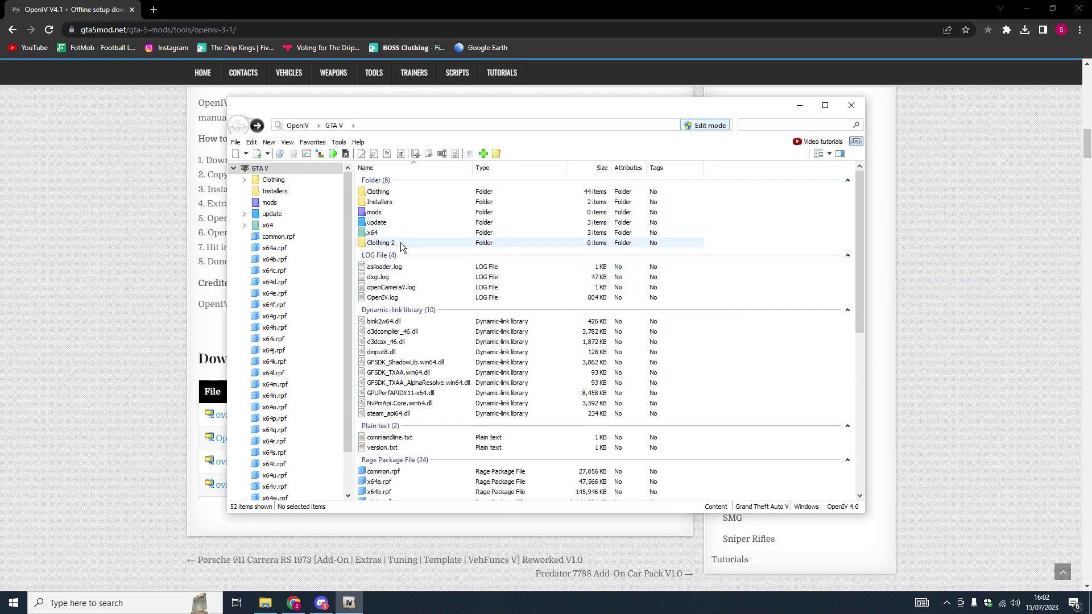
pyautogui.doubleClick(380, 243)
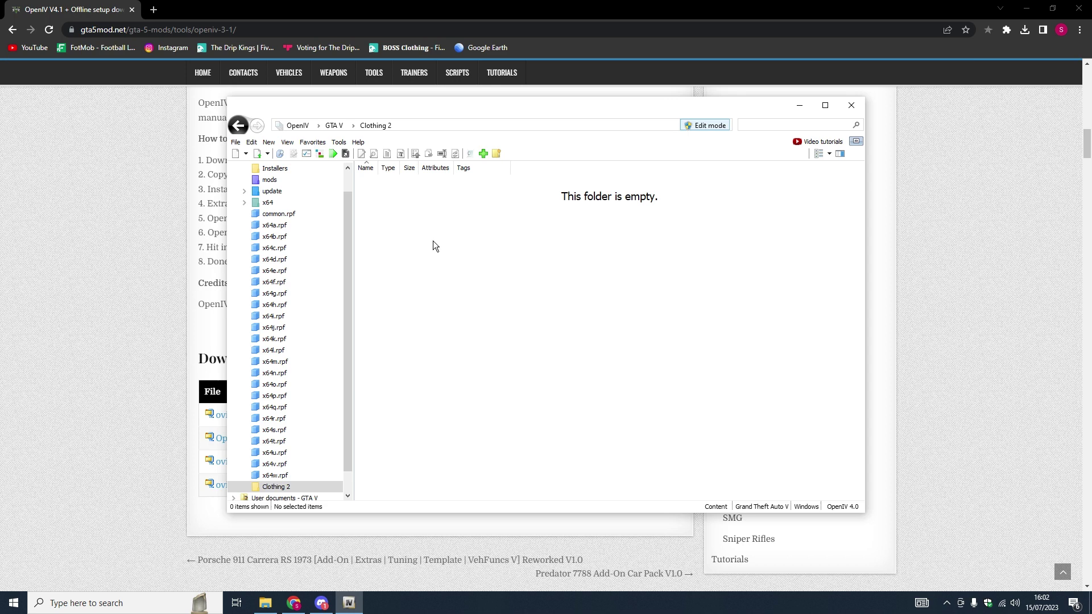
# - Load tobii.space, the GTA V Asset Gallery, in a new Chrome tab
pyautogui.click(155, 9)
pyautogui.write('tobii.space')
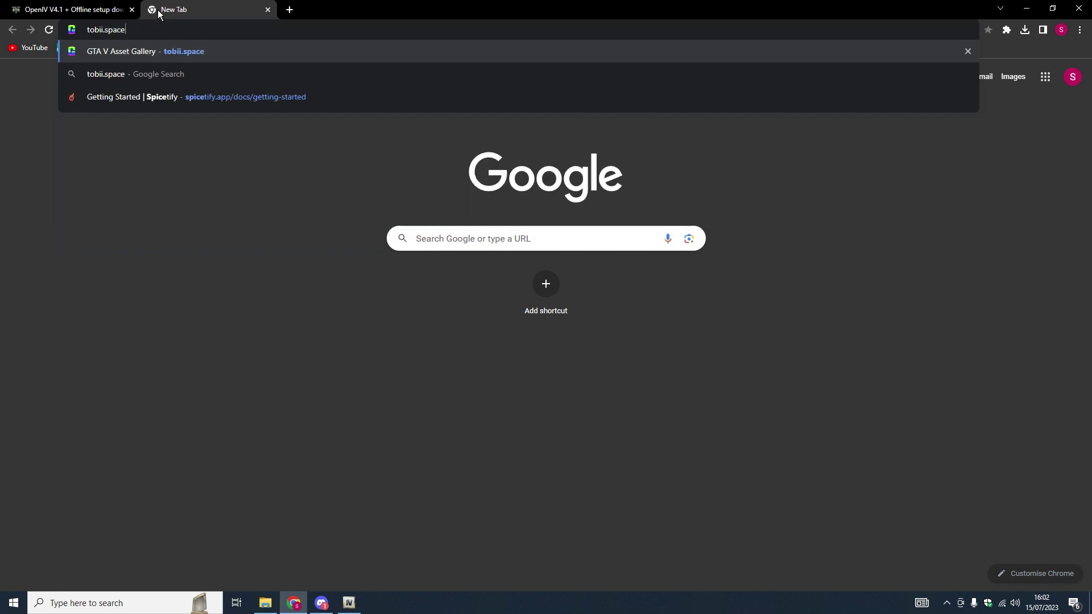
pyautogui.press('Return')
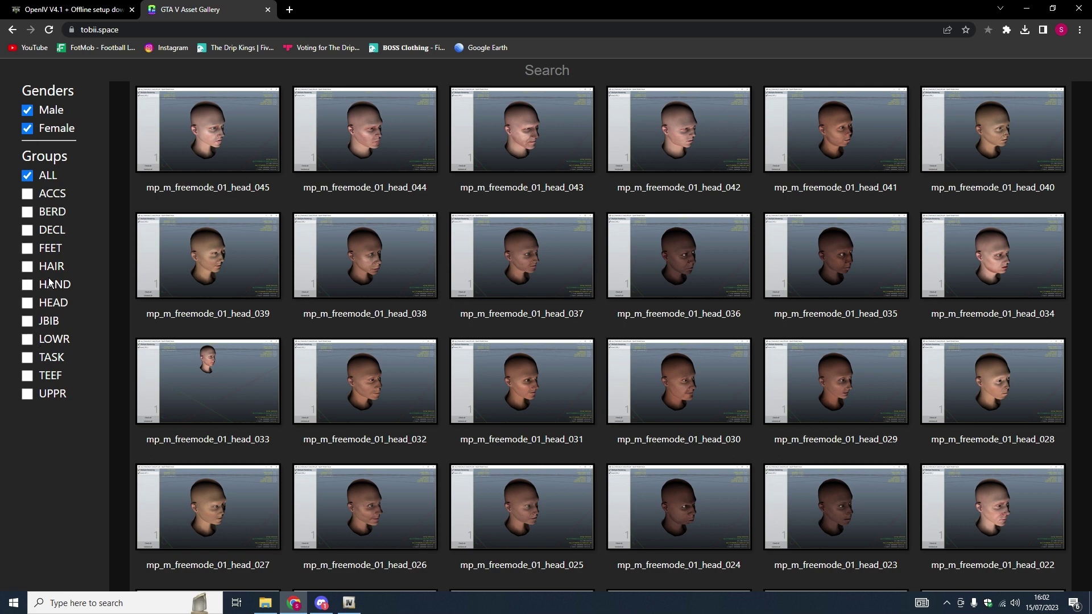
# - Filter the gallery to male BERD items and select the berd_004 label
pyautogui.click(27, 211)
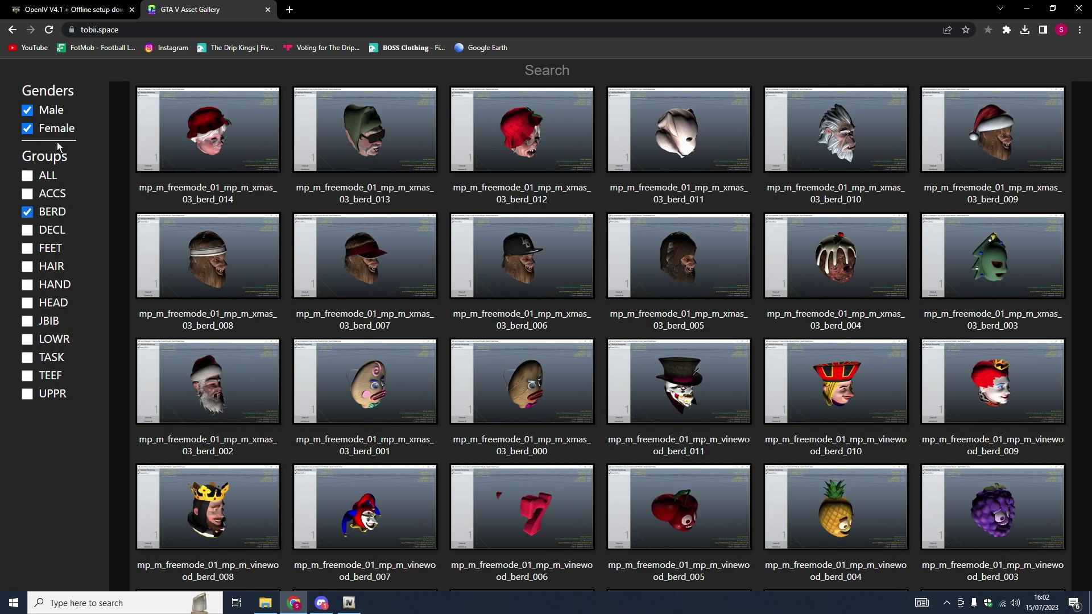
pyautogui.click(33, 128)
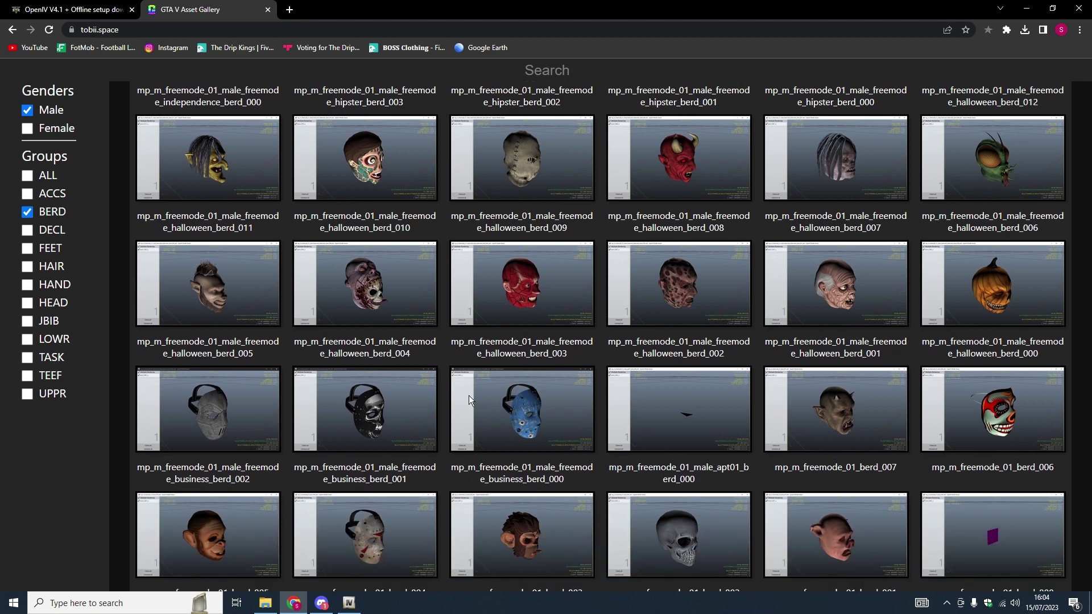
pyautogui.scroll(-1, 472, 398)
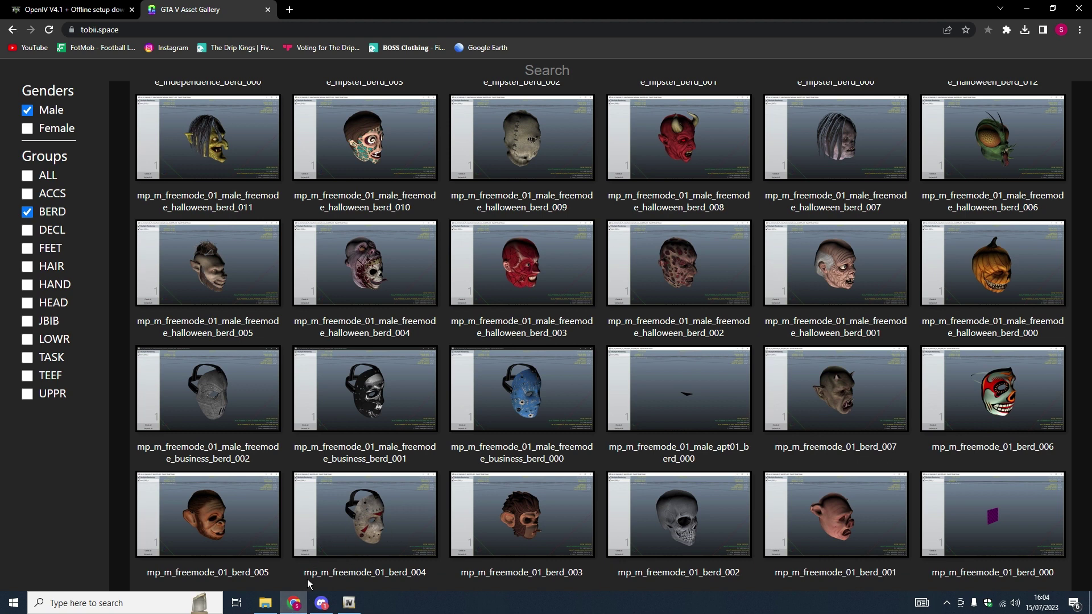
pyautogui.moveTo(306, 578); pyautogui.dragTo(391, 574)
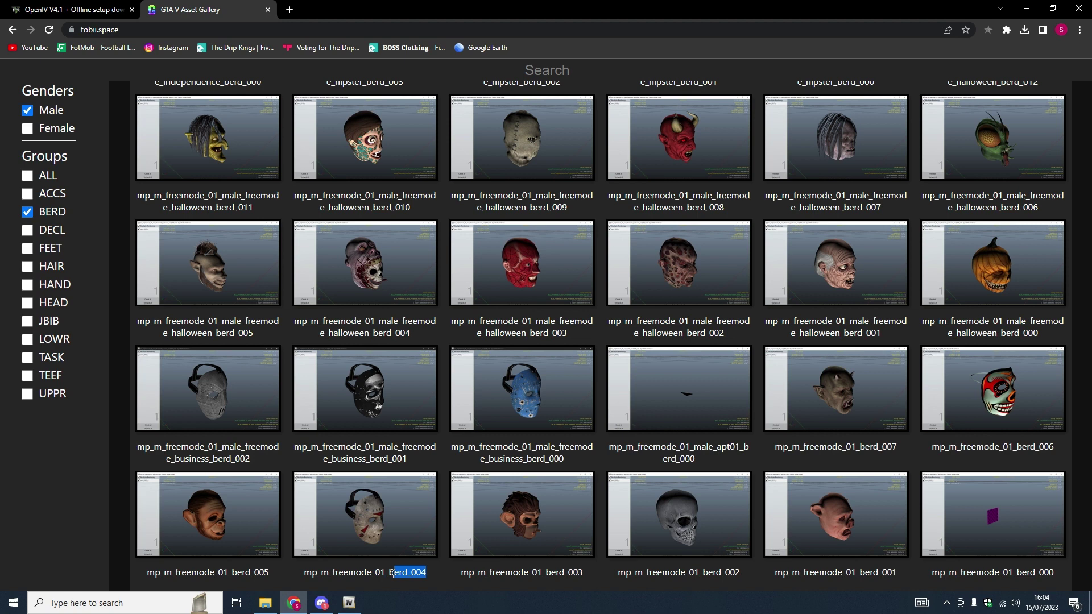
# - Briefly show JBIB items, return to BERD only, and select mp_m_freemode_01 in berd_004's label
pyautogui.click(28, 321)
pyautogui.click(27, 211)
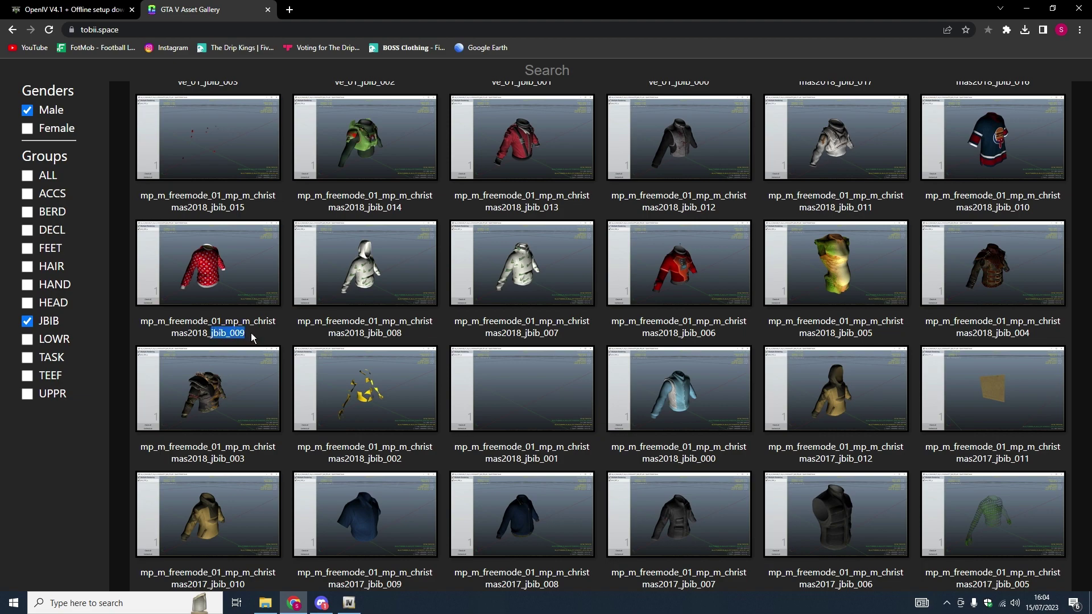
pyautogui.click(27, 322)
pyautogui.click(22, 214)
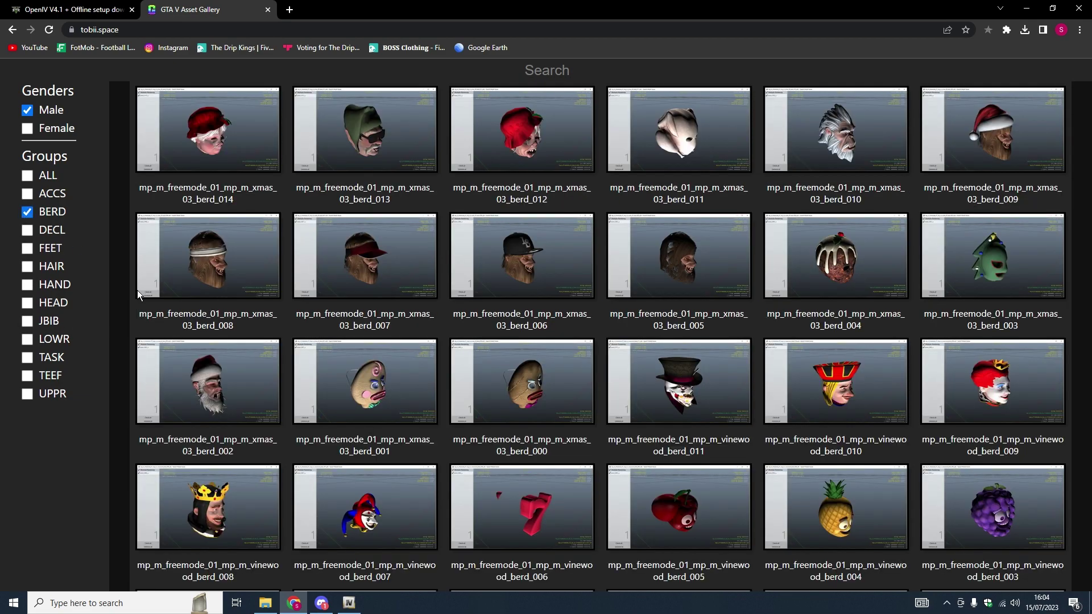
pyautogui.scroll(-15, 334, 434)
pyautogui.scroll(-15, 413, 530)
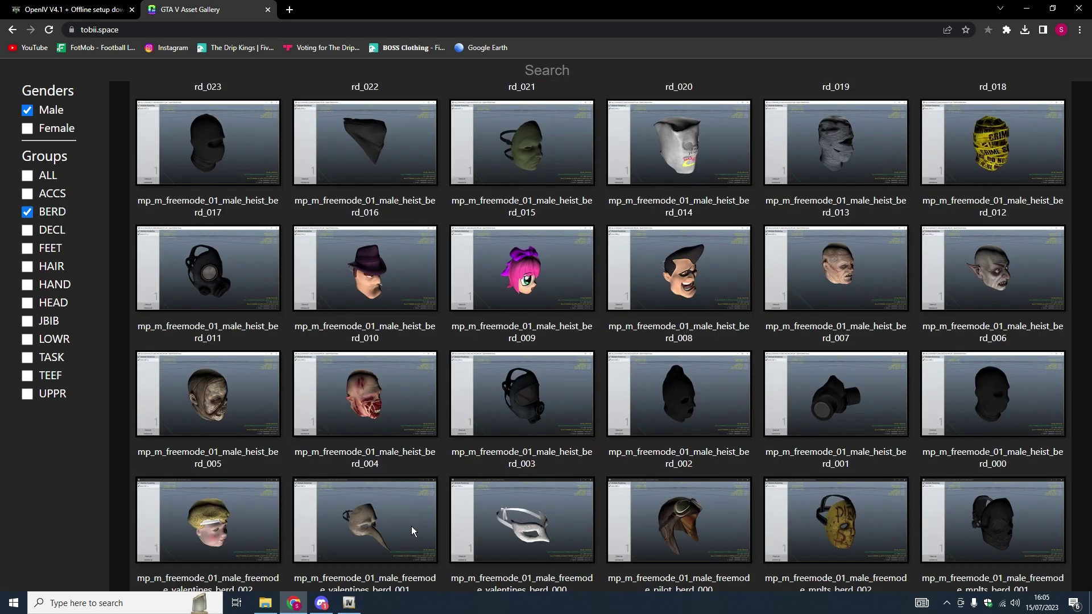
pyautogui.moveTo(298, 575); pyautogui.dragTo(382, 570)
# - Search all game files in OpenIV for the pasted name mp_m_freemode_01
pyautogui.click(349, 603)
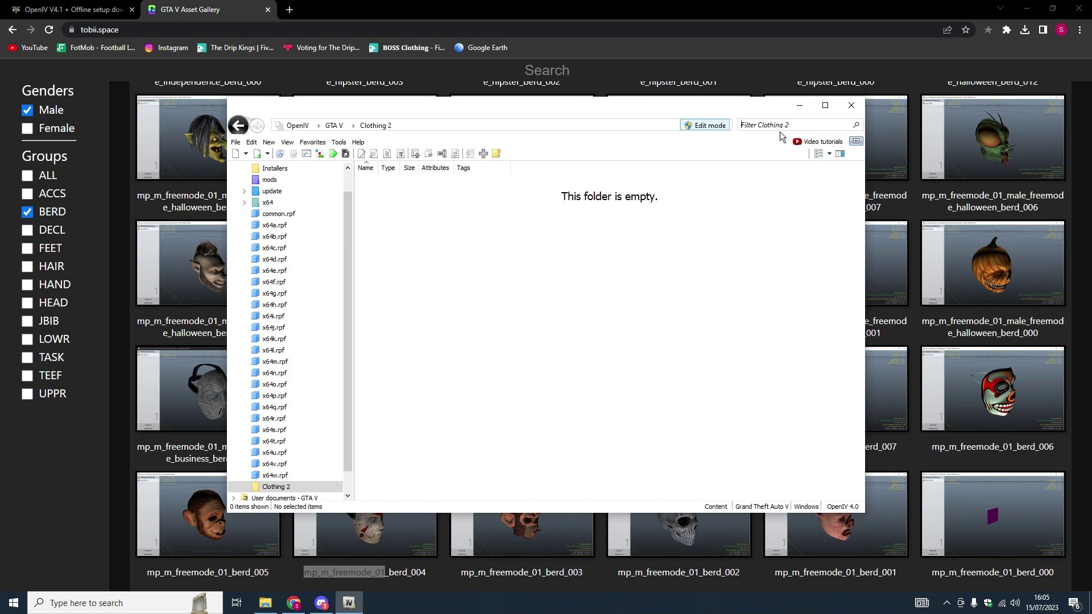
pyautogui.write('mp_m_freemode_01')
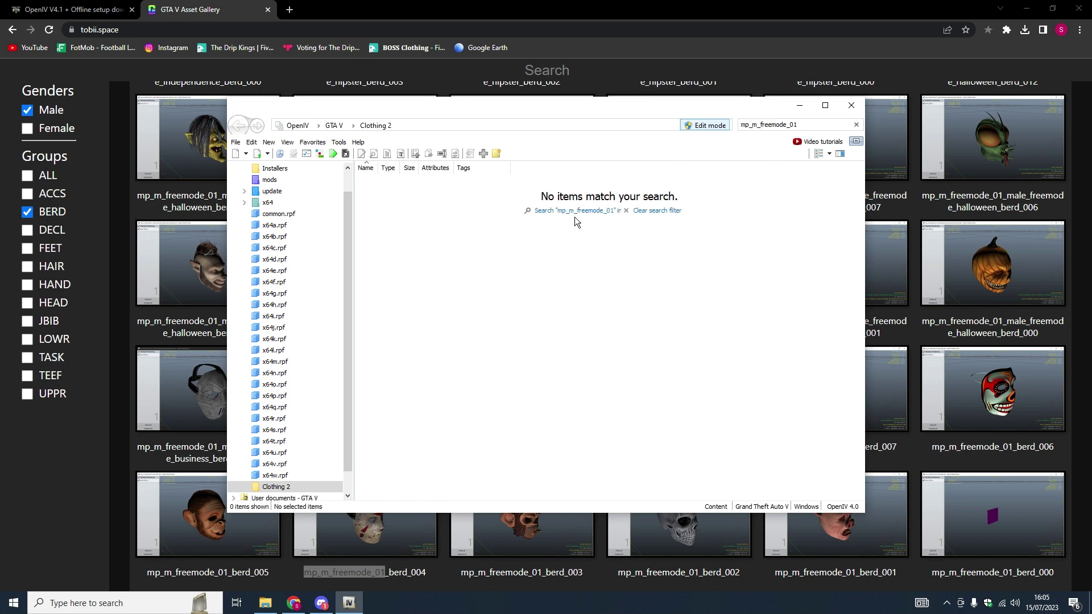
pyautogui.click(562, 211)
pyautogui.click(595, 218)
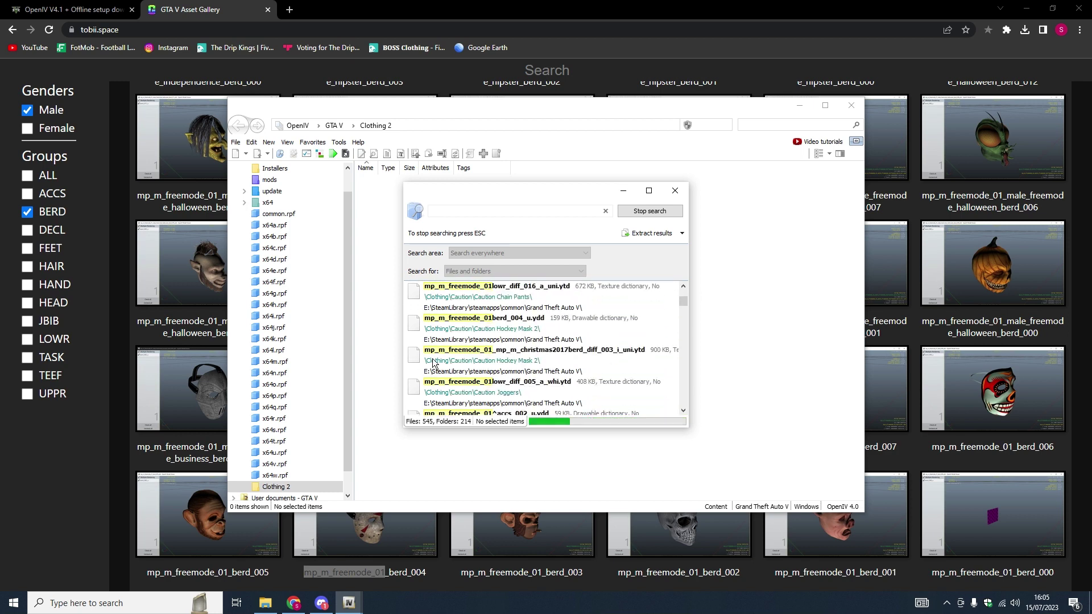
# - Scroll through the 581 search results looking for the mp_m_freemode_01 folder
pyautogui.scroll(-1, 498, 376)
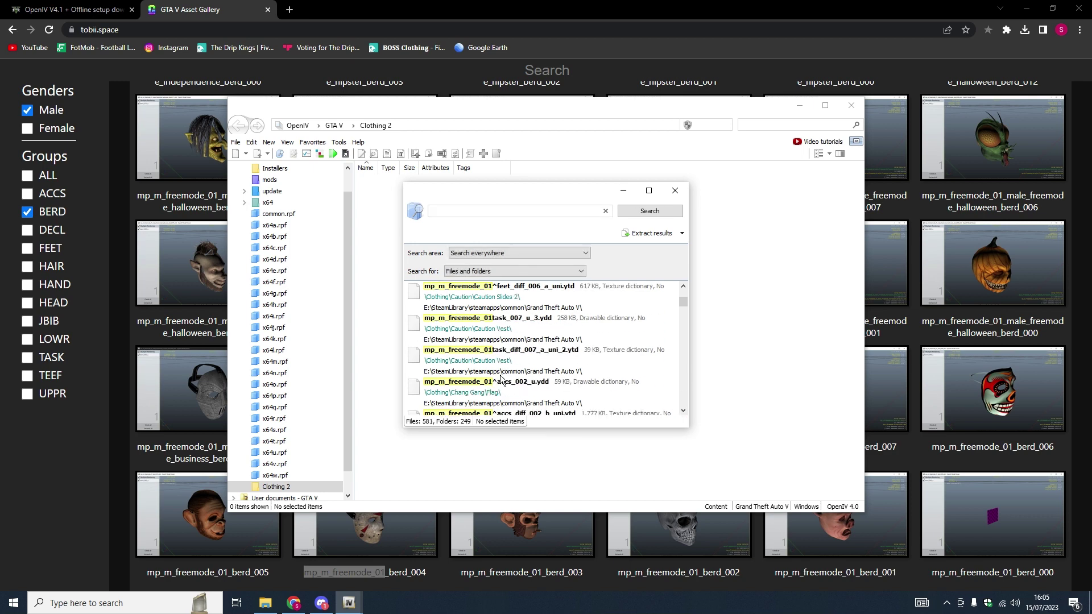
pyautogui.scroll(-5, 505, 371)
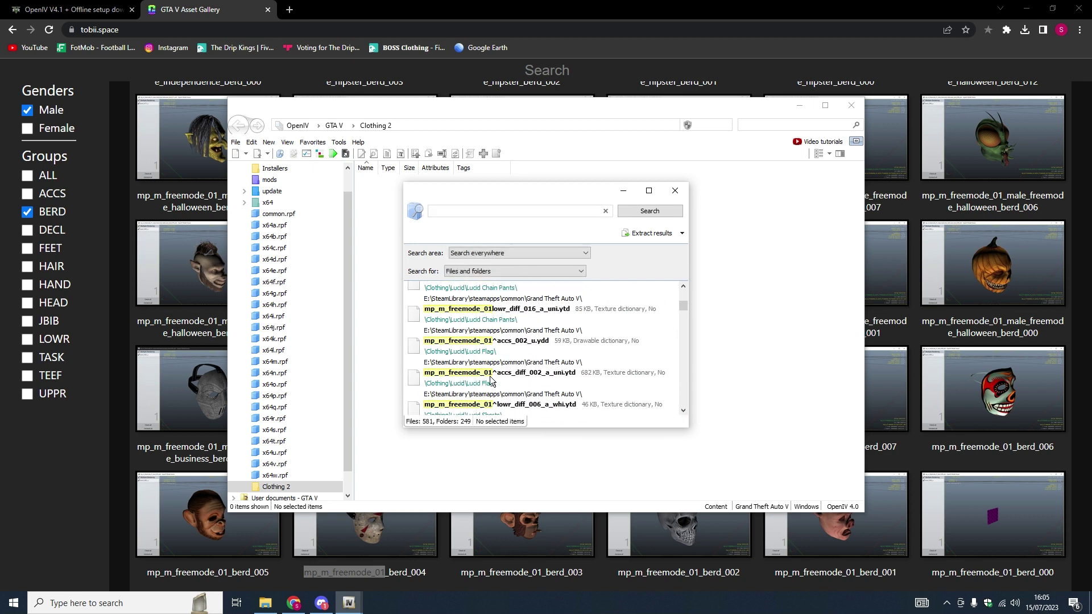
pyautogui.scroll(-6, 492, 381)
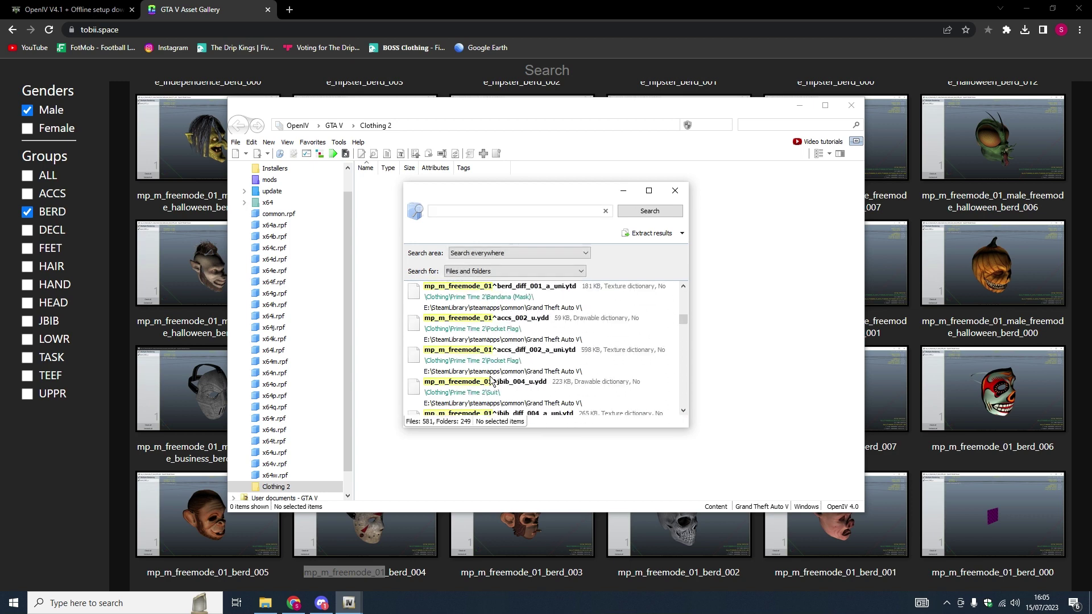
pyautogui.scroll(-5, 492, 381)
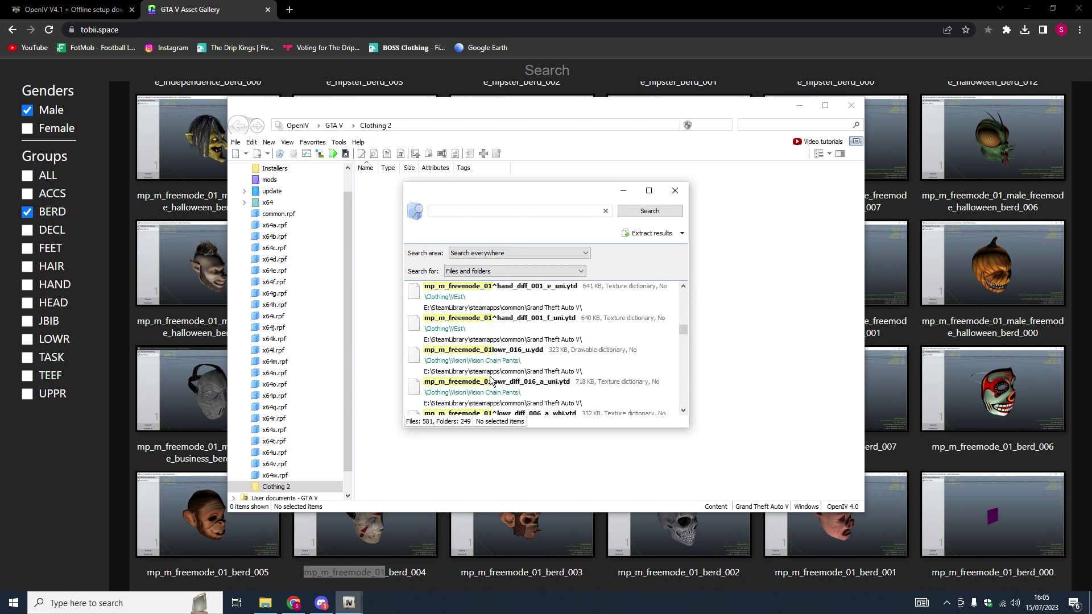
pyautogui.scroll(-3, 492, 381)
pyautogui.scroll(-3, 493, 381)
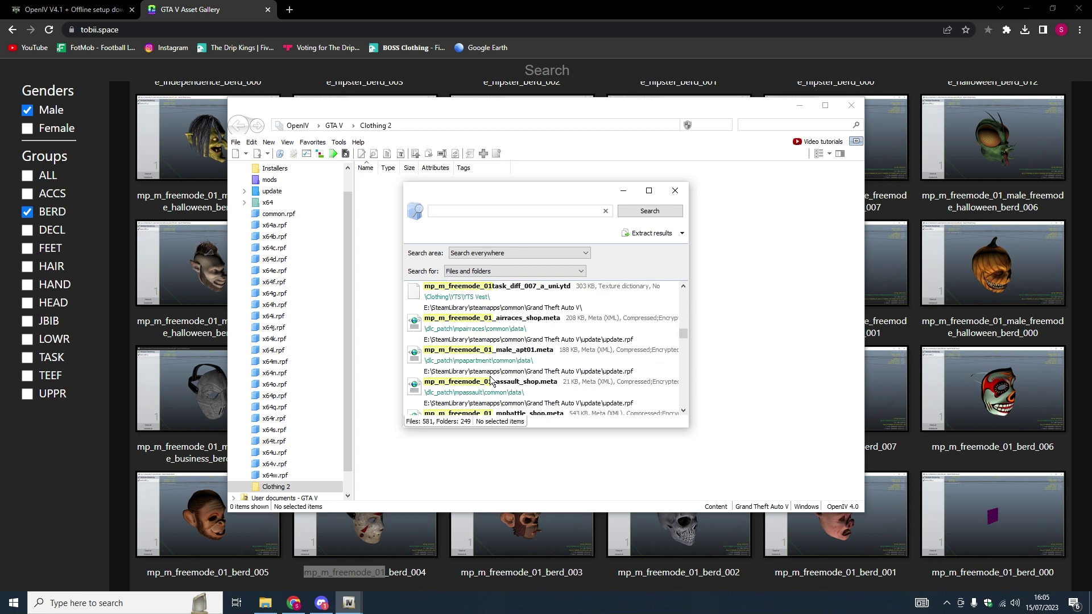
pyautogui.scroll(-6, 492, 384)
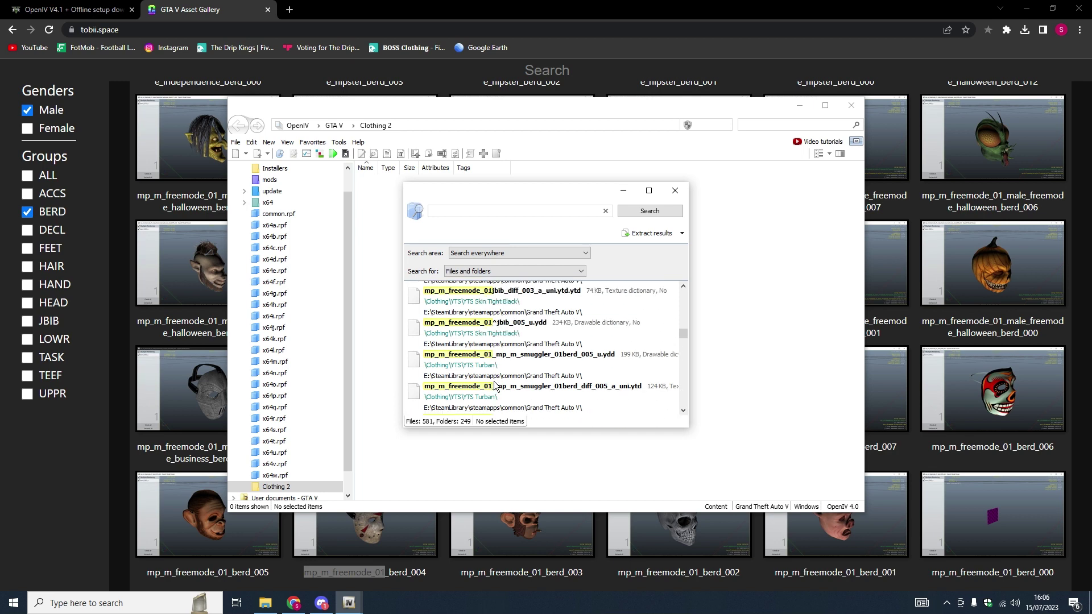
pyautogui.scroll(-6, 491, 384)
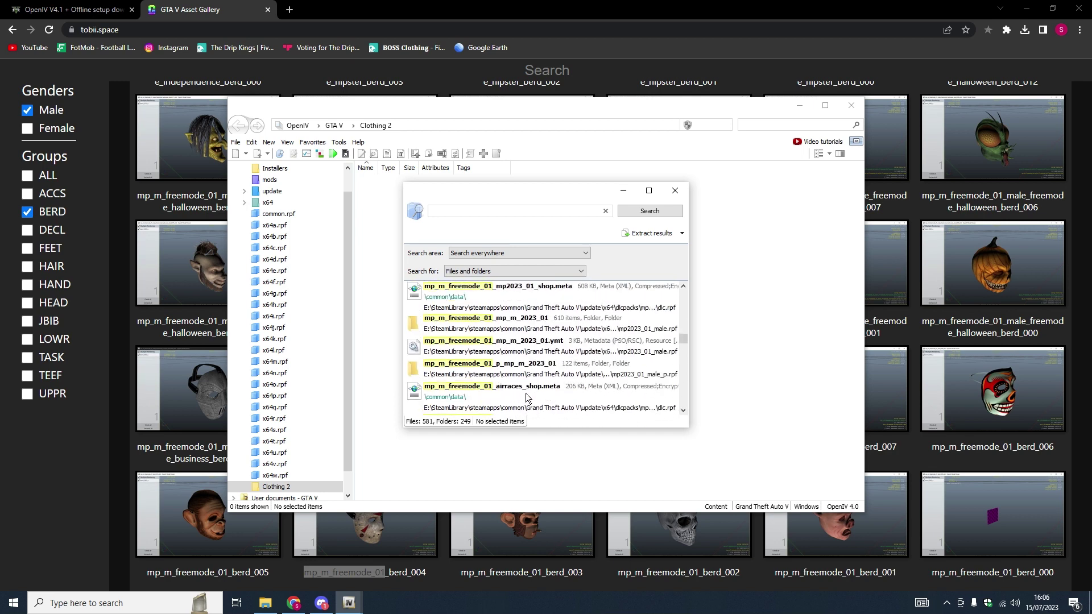
pyautogui.scroll(-3, 526, 397)
pyautogui.scroll(-3, 470, 373)
pyautogui.scroll(-5, 526, 378)
pyautogui.scroll(-8, 526, 378)
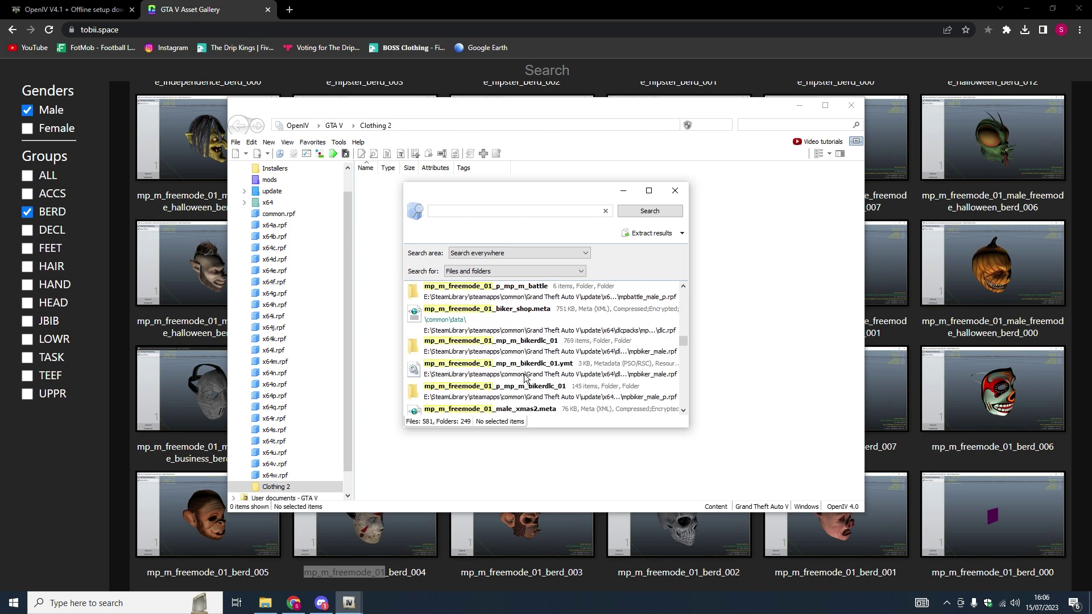
pyautogui.scroll(-8, 526, 378)
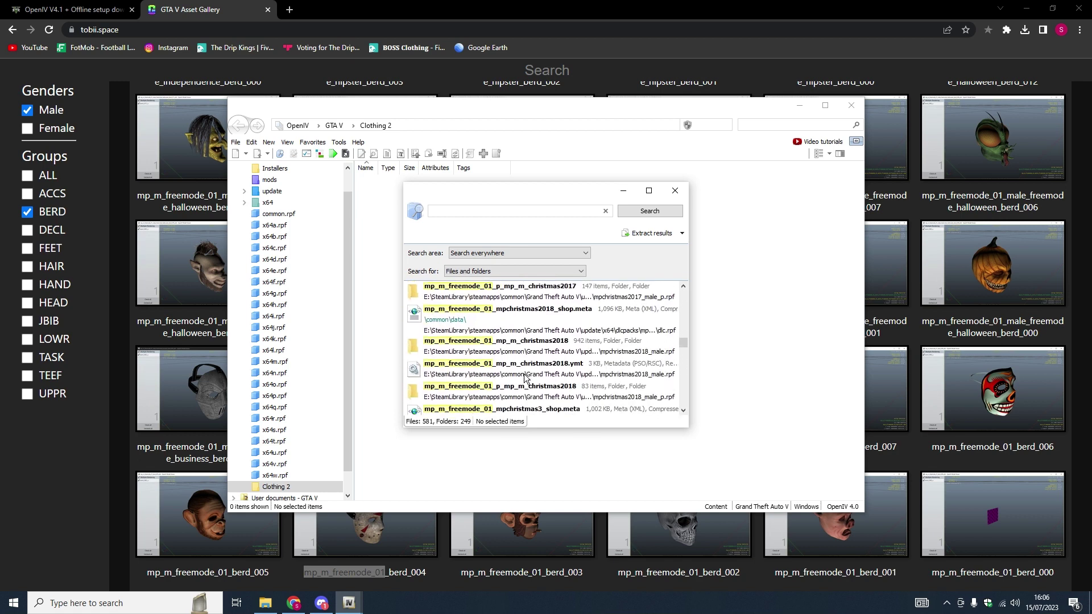
pyautogui.scroll(-8, 526, 379)
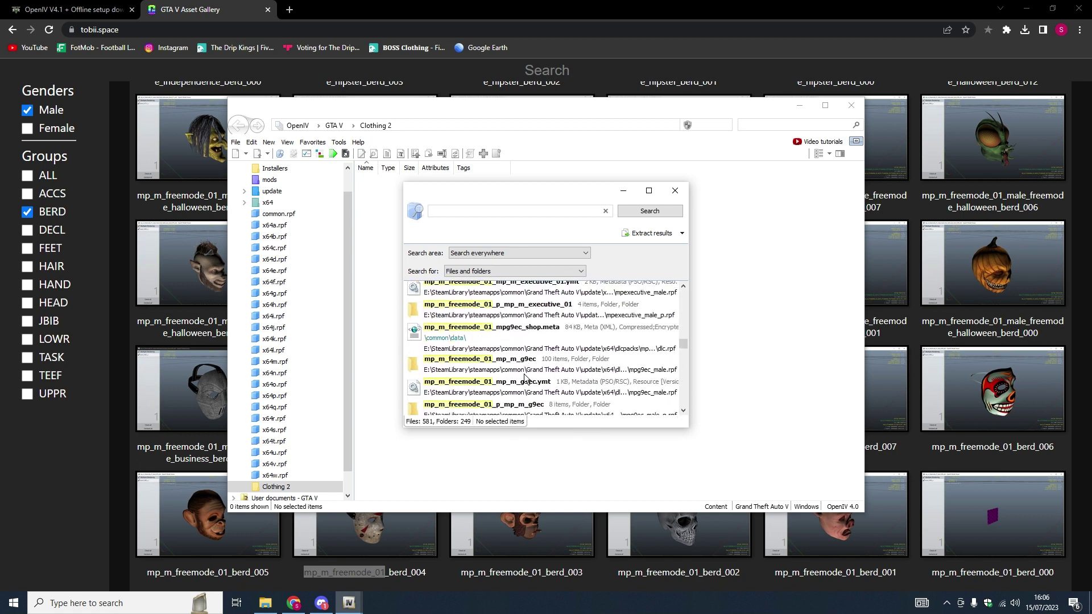
pyautogui.scroll(-8, 526, 378)
pyautogui.scroll(-5, 525, 378)
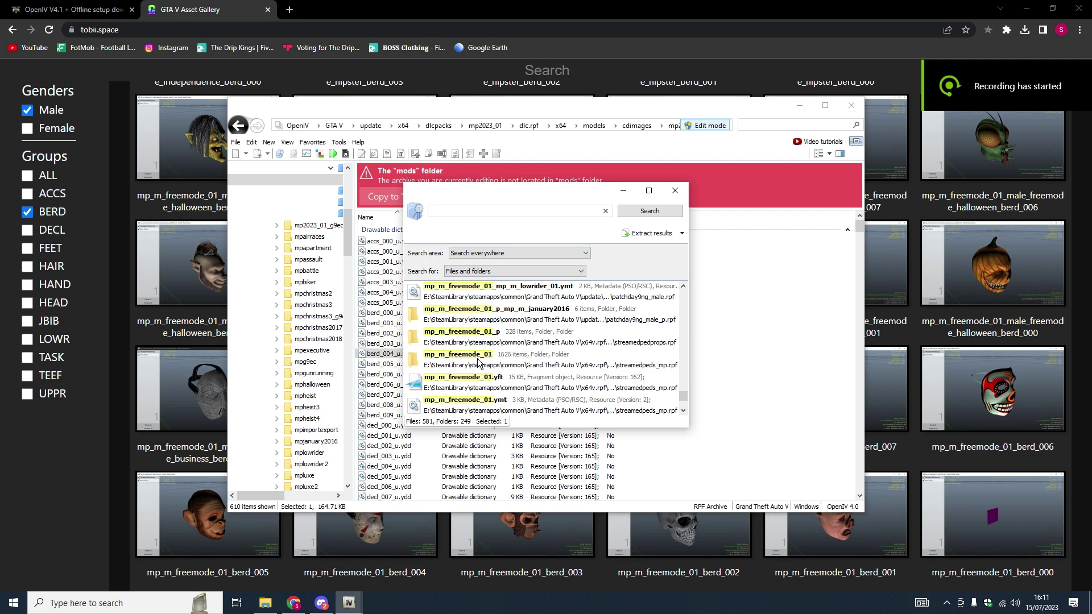
# - Open berd_004_u.ydd from the mp_m_freemode_01 folder in the Model Viewer, rotated front-on
pyautogui.doubleClick(539, 364)
pyautogui.doubleClick(420, 323)
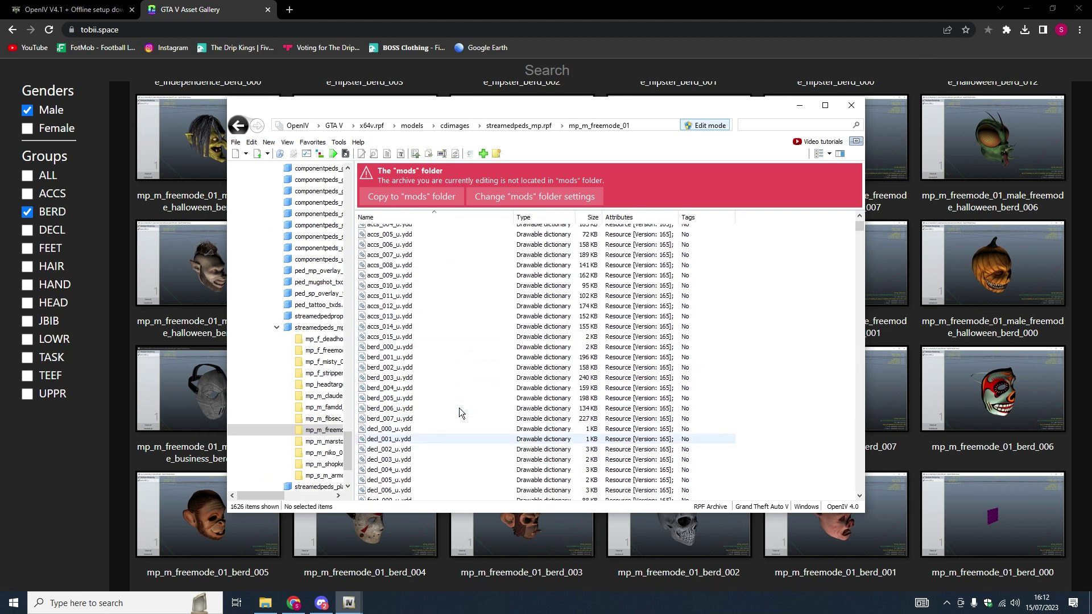
pyautogui.click(140, 481)
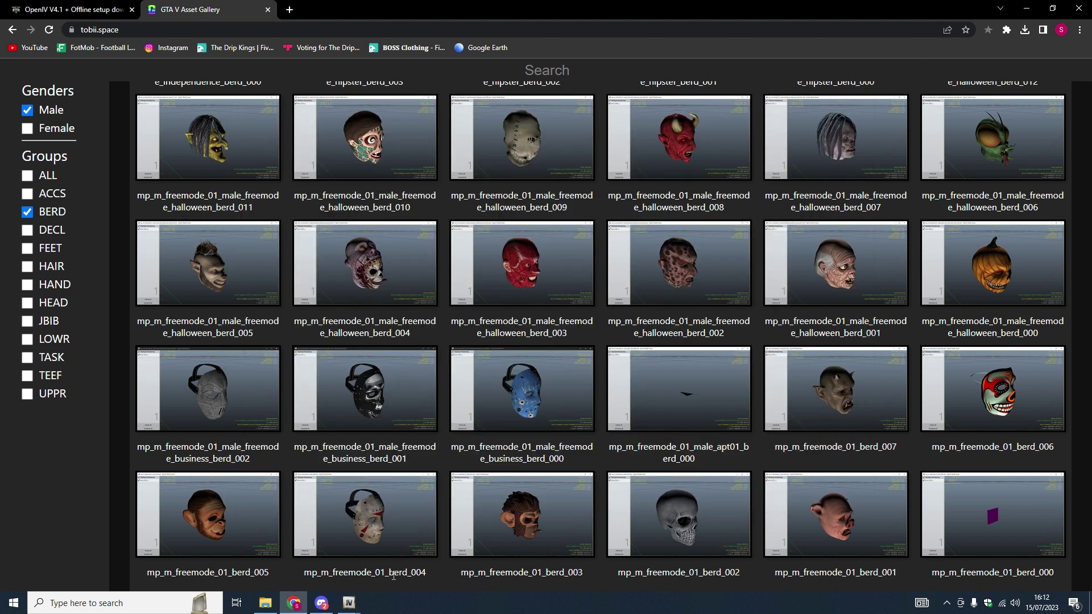
pyautogui.moveTo(390, 574); pyautogui.dragTo(426, 576)
pyautogui.moveTo(349, 602)
pyautogui.click(336, 566)
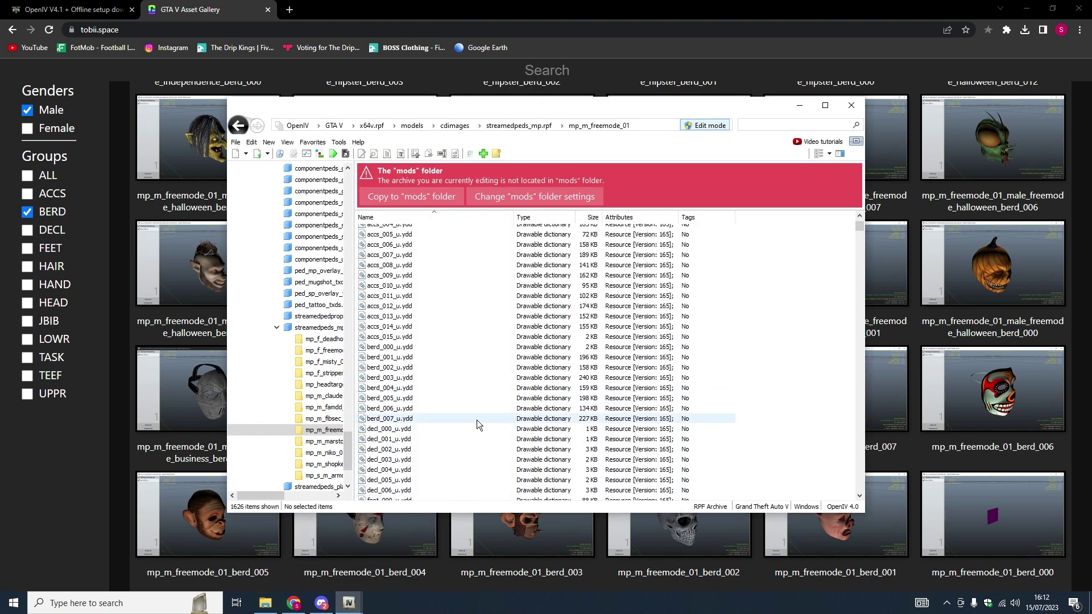
pyautogui.doubleClick(390, 388)
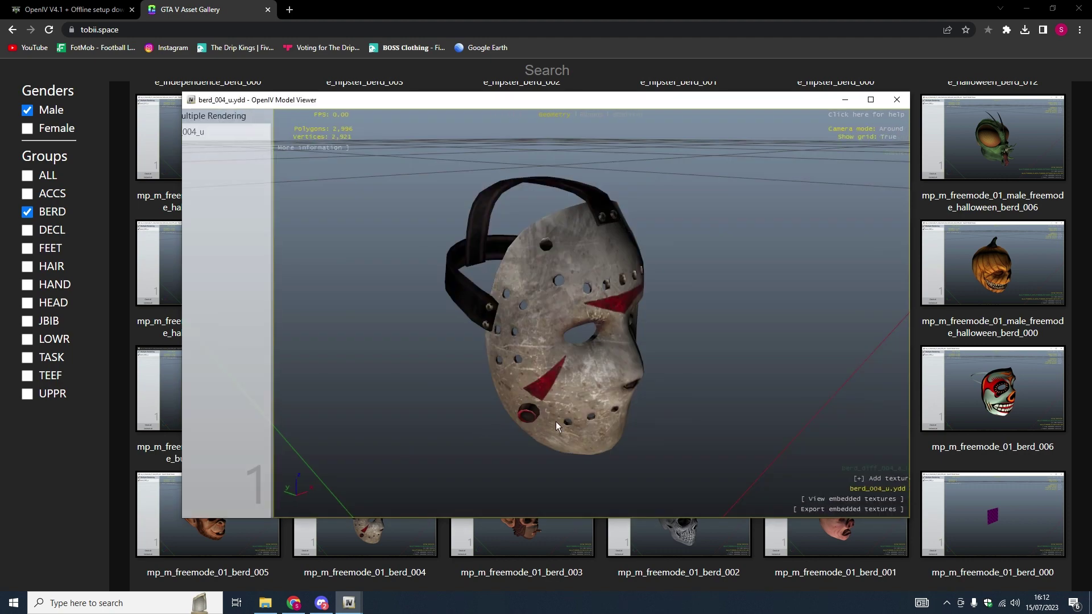
pyautogui.moveTo(555, 422); pyautogui.dragTo(574, 375)
# - Close the model viewer and check the ASI Manager: ASI Loader, OpenIV.ASI and openCamera are installed
pyautogui.click(896, 104)
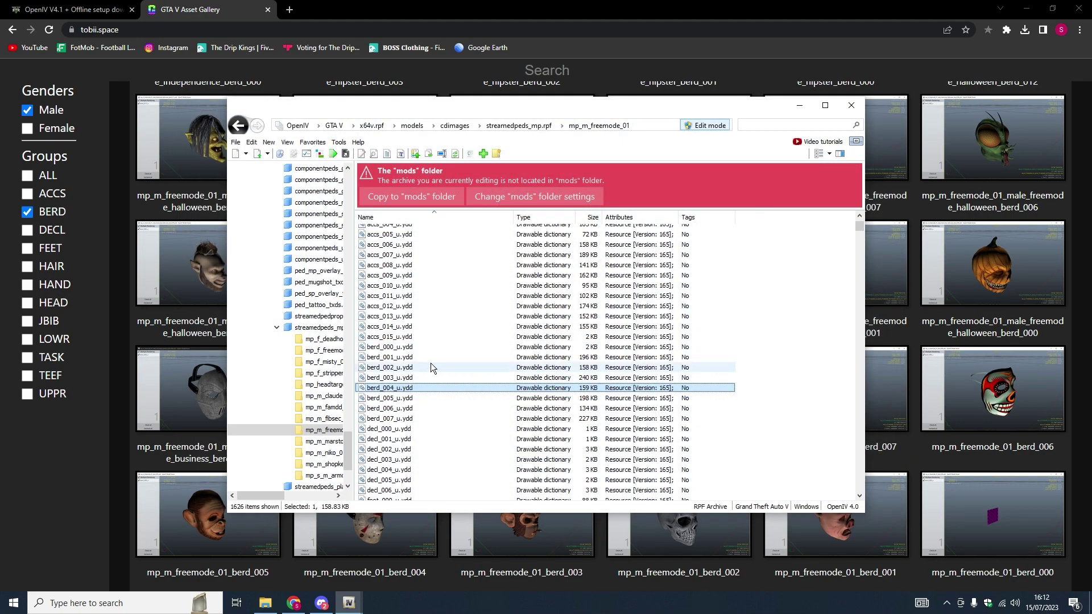
pyautogui.click(339, 143)
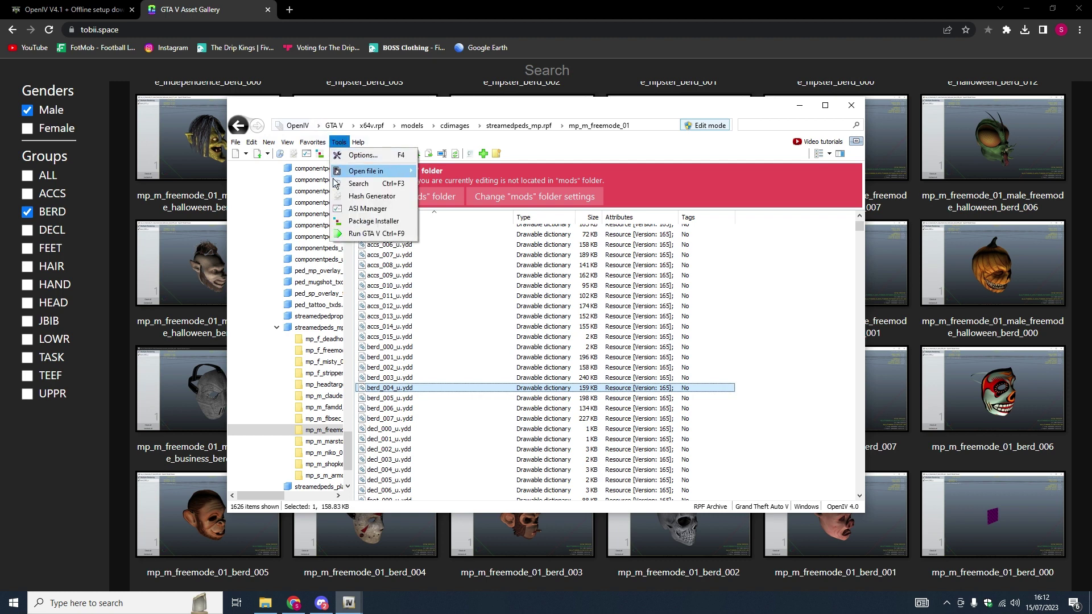
pyautogui.click(369, 209)
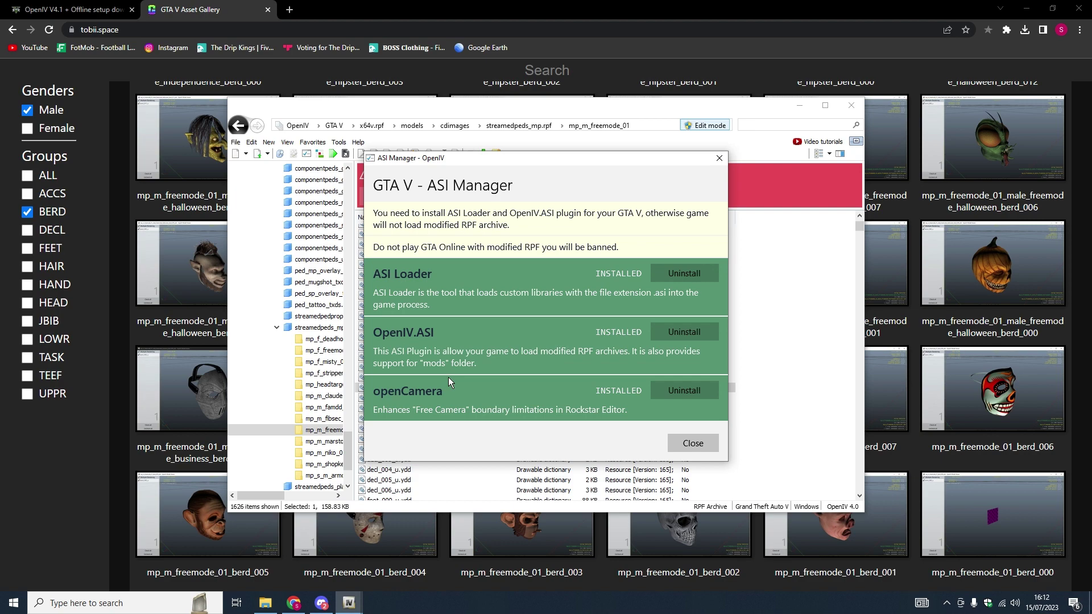
pyautogui.click(693, 443)
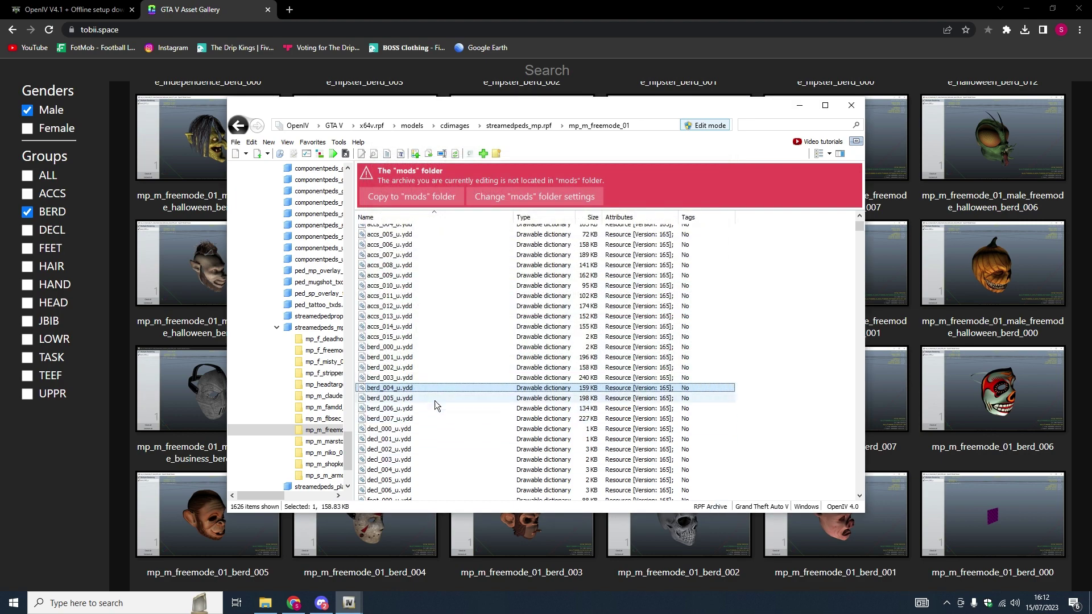
# - Open berd_004_u.ydd in the model viewer and compare the berd_005 and berd_004 gallery previews
pyautogui.doubleClick(396, 388)
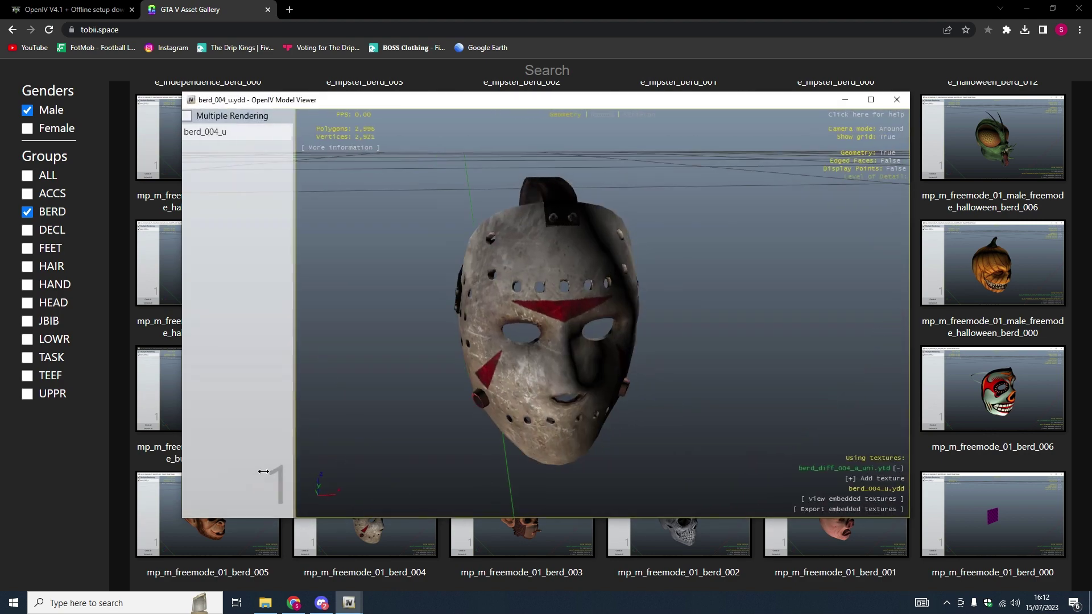
pyautogui.click(83, 514)
pyautogui.click(267, 500)
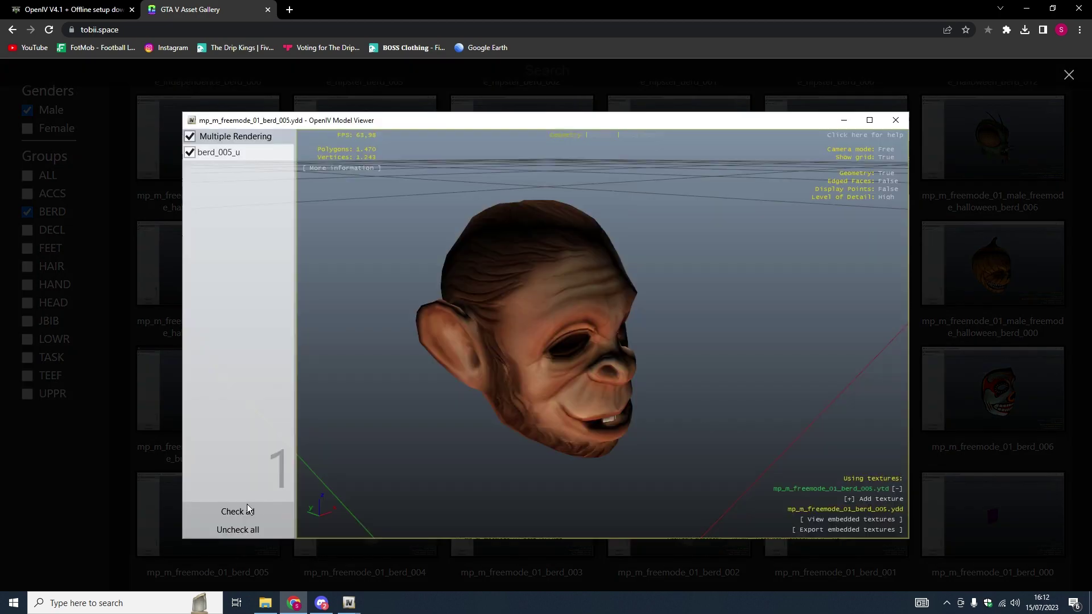
pyautogui.click(161, 482)
pyautogui.click(308, 507)
pyautogui.click(104, 401)
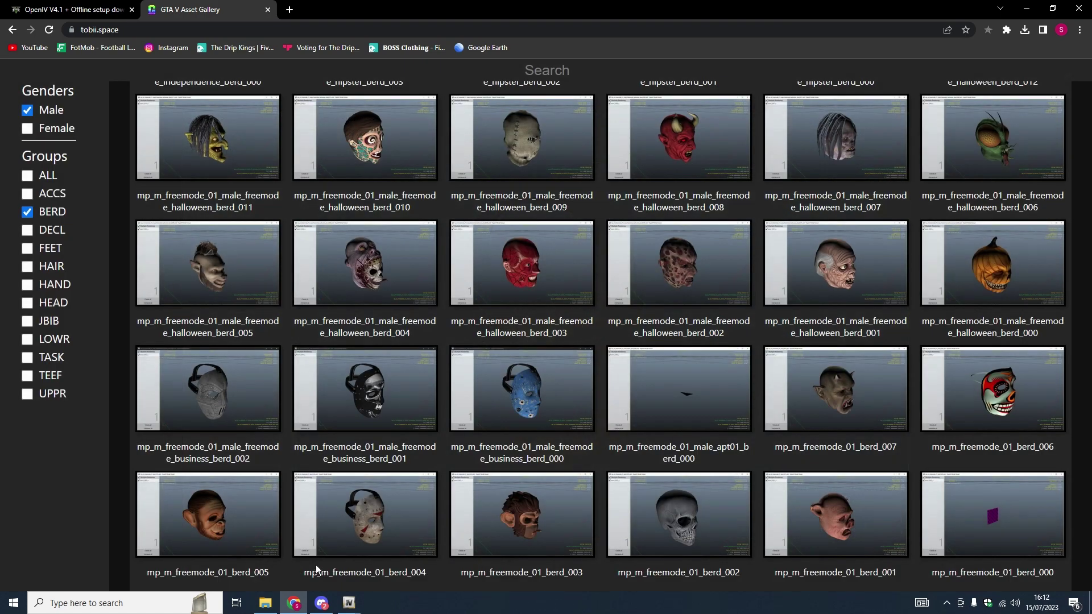
# - Return to OpenIV, close the search window and bring the main file browser forward
pyautogui.moveTo(348, 602)
pyautogui.click(389, 578)
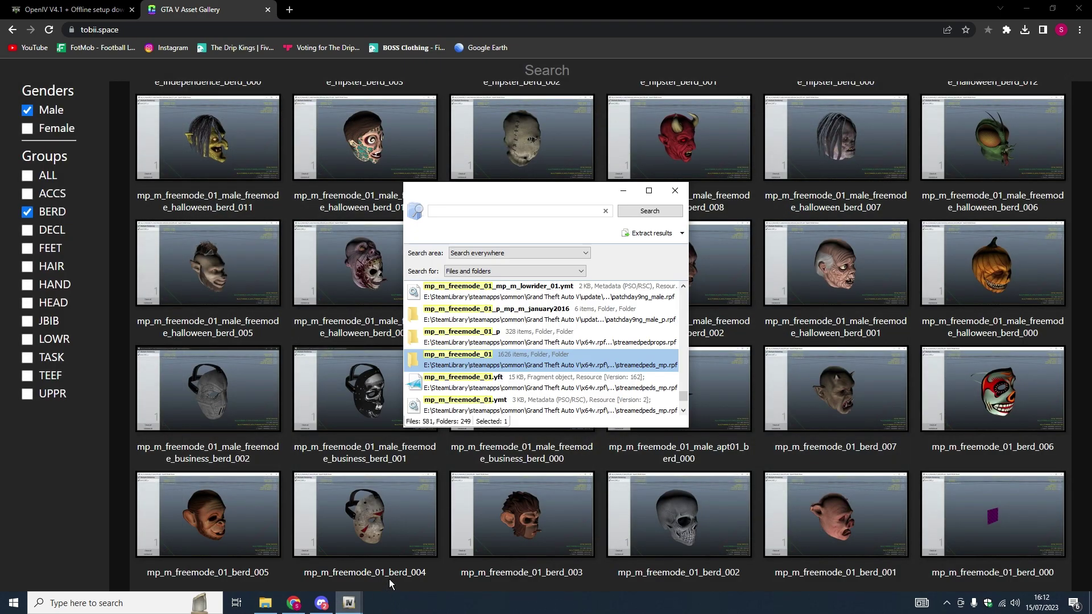
pyautogui.click(675, 191)
pyautogui.click(318, 563)
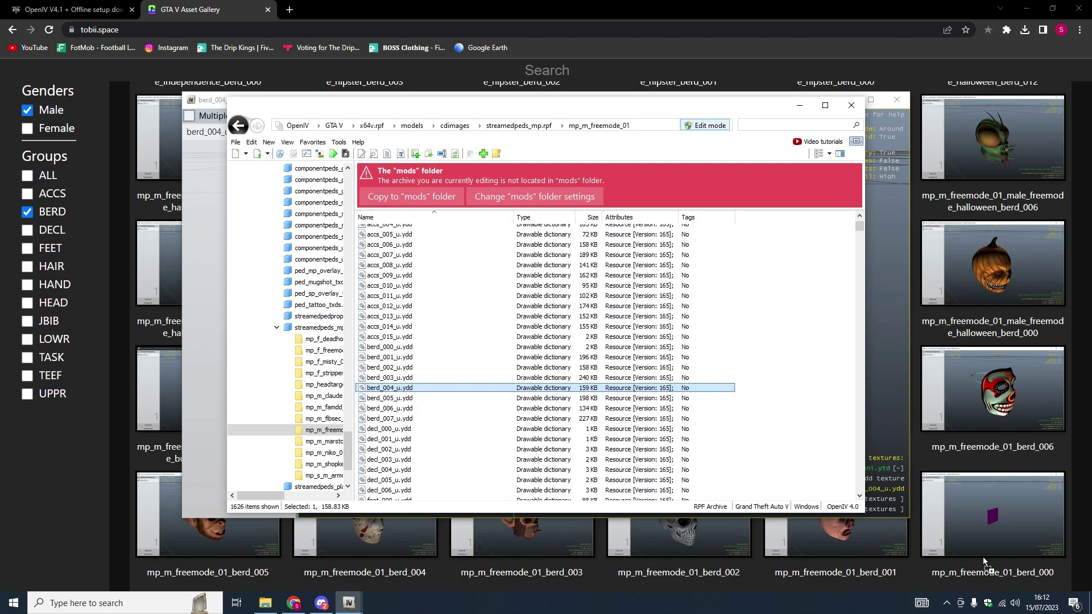
# - Copy berd_004_u.ydd out of OpenIV onto the desktop
pyautogui.moveTo(1087, 607); pyautogui.dragTo(626, 356)
pyautogui.moveTo(344, 597)
pyautogui.click(330, 551)
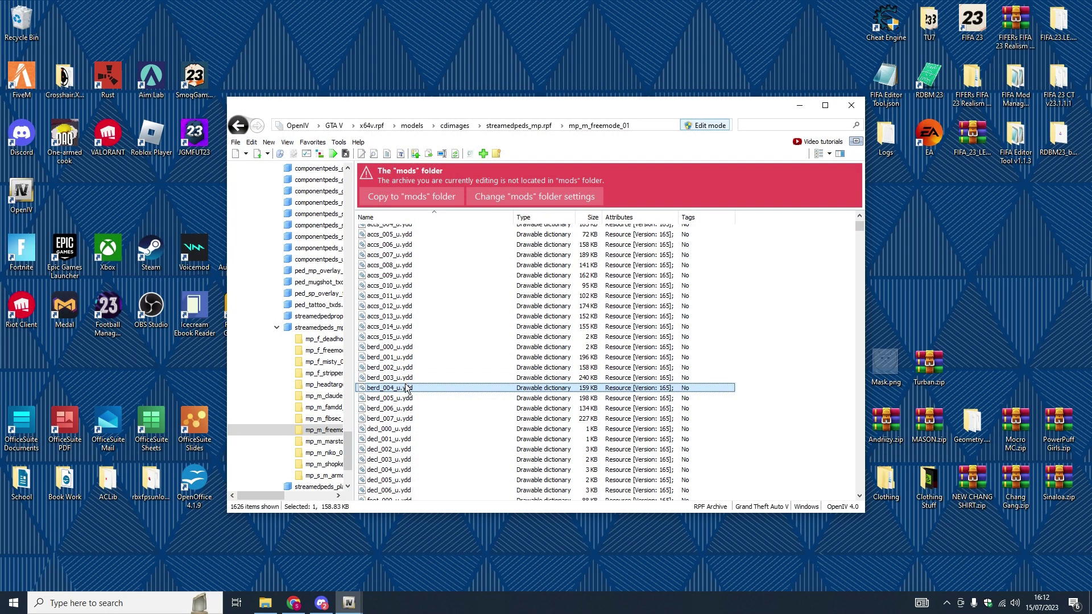
# - Find berd_diff_004_a_uni.ytd in the list and copy it onto the desktop too
pyautogui.scroll(-20, 428, 415)
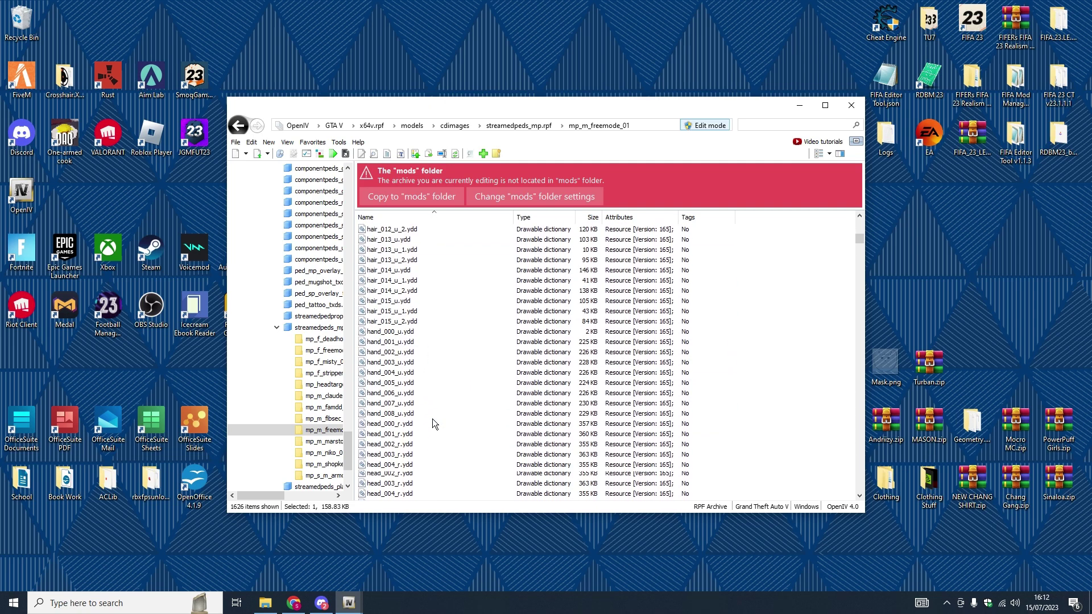
pyautogui.scroll(-12, 437, 411)
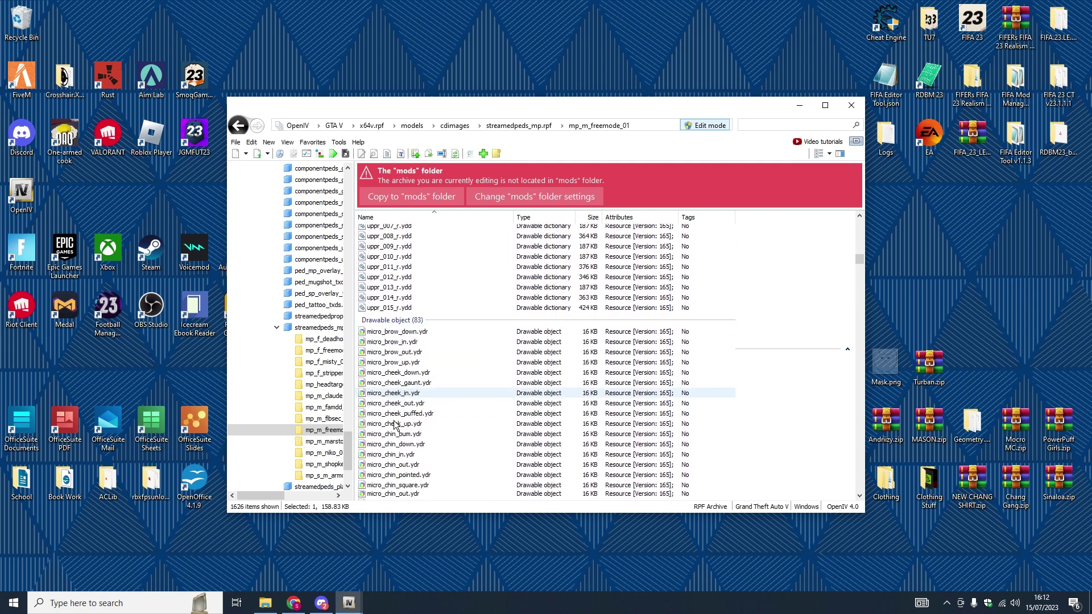
pyautogui.scroll(-12, 404, 455)
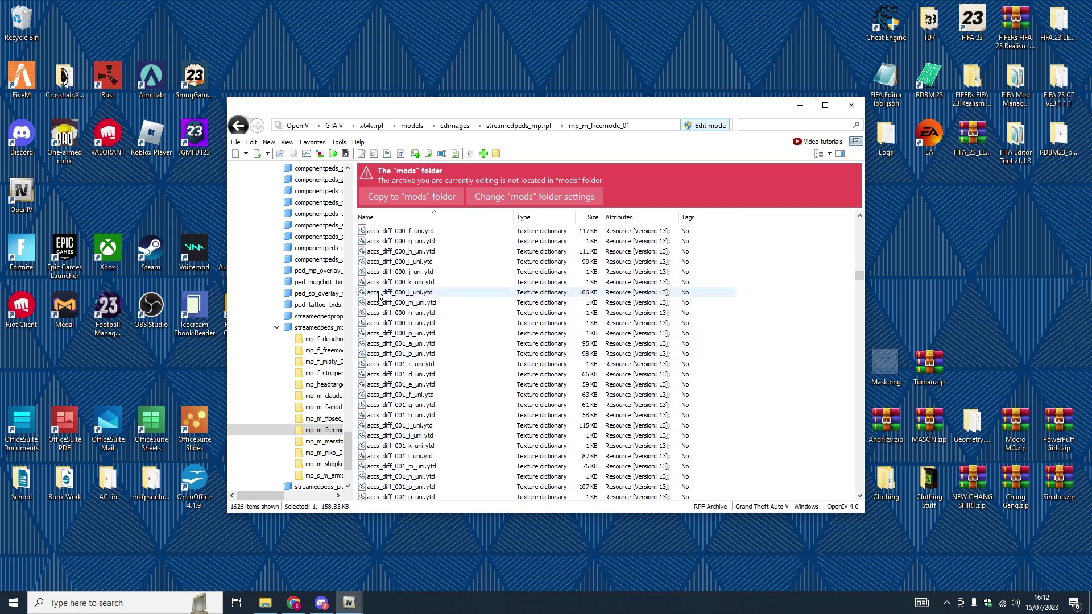
pyautogui.scroll(-15, 462, 425)
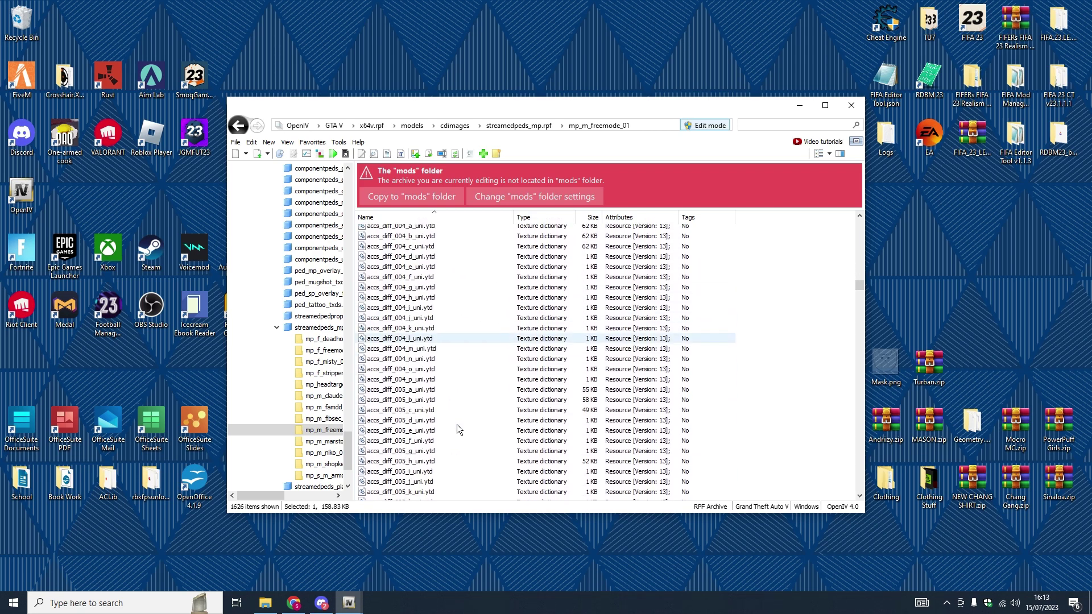
pyautogui.scroll(-20, 462, 426)
pyautogui.scroll(-15, 739, 410)
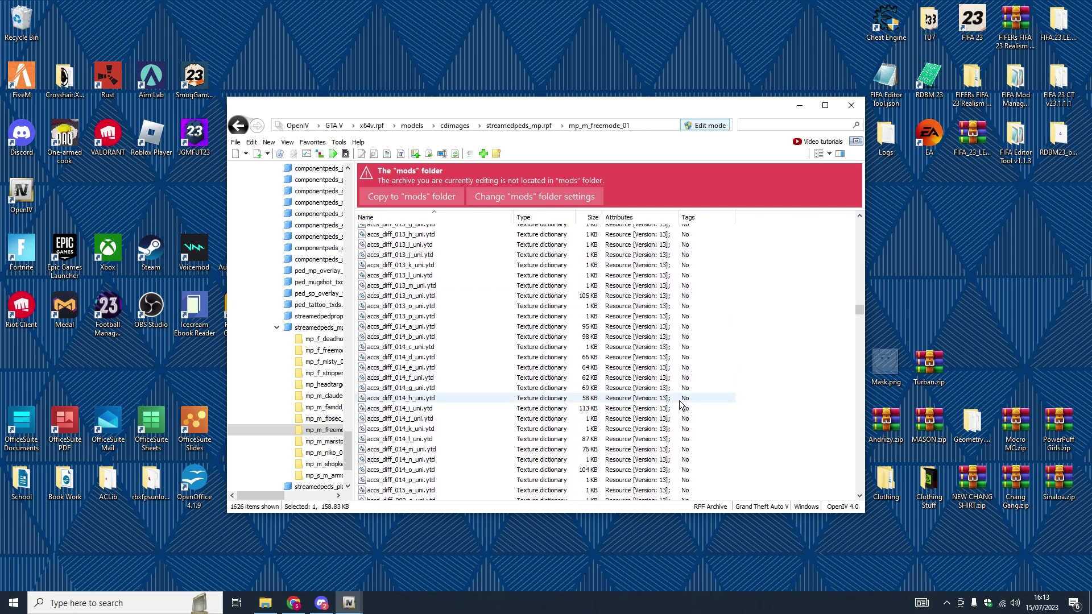
pyautogui.scroll(-15, 654, 409)
pyautogui.scroll(5, 500, 452)
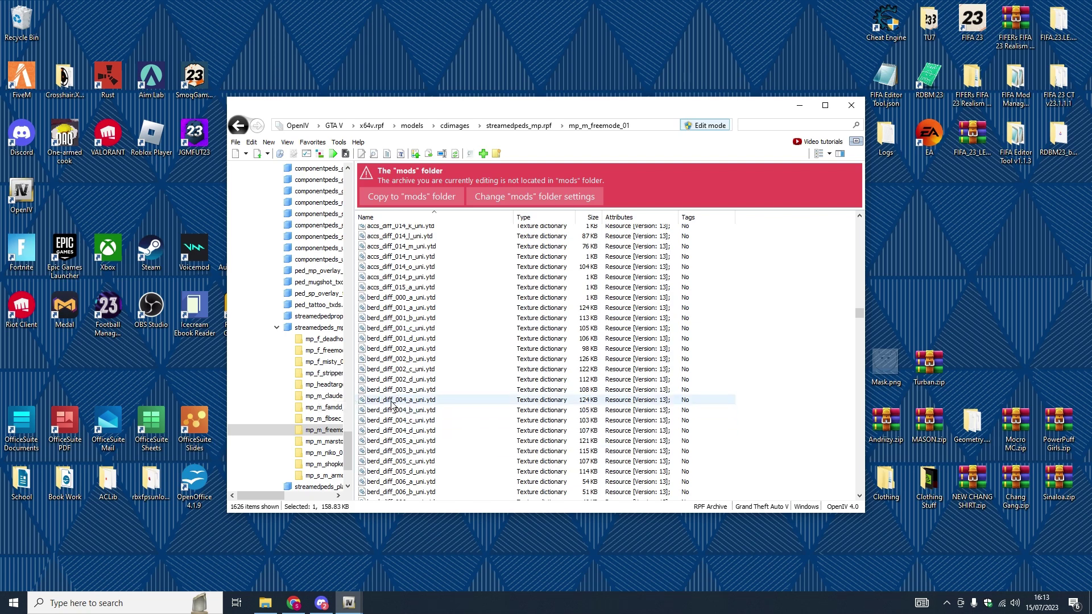
pyautogui.moveTo(400, 405); pyautogui.dragTo(667, 362)
pyautogui.press('super+d')
pyautogui.moveTo(356, 606)
pyautogui.click(317, 539)
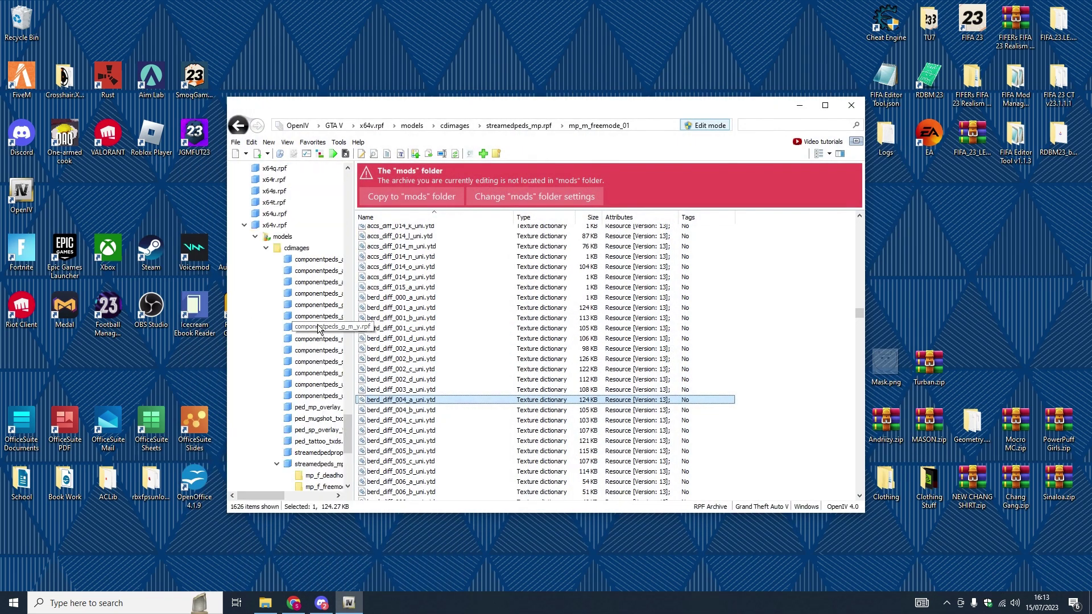
pyautogui.scroll(15, 262, 381)
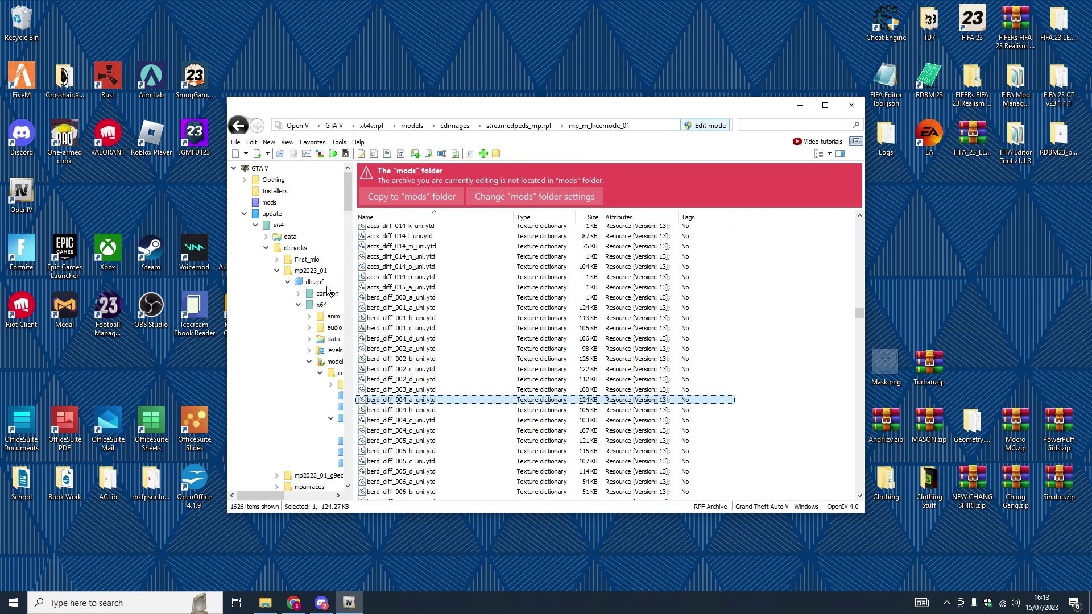
# - Create a new folder named 'Test Mask' inside GTA V's Clothing 2 folder
pyautogui.click(263, 168)
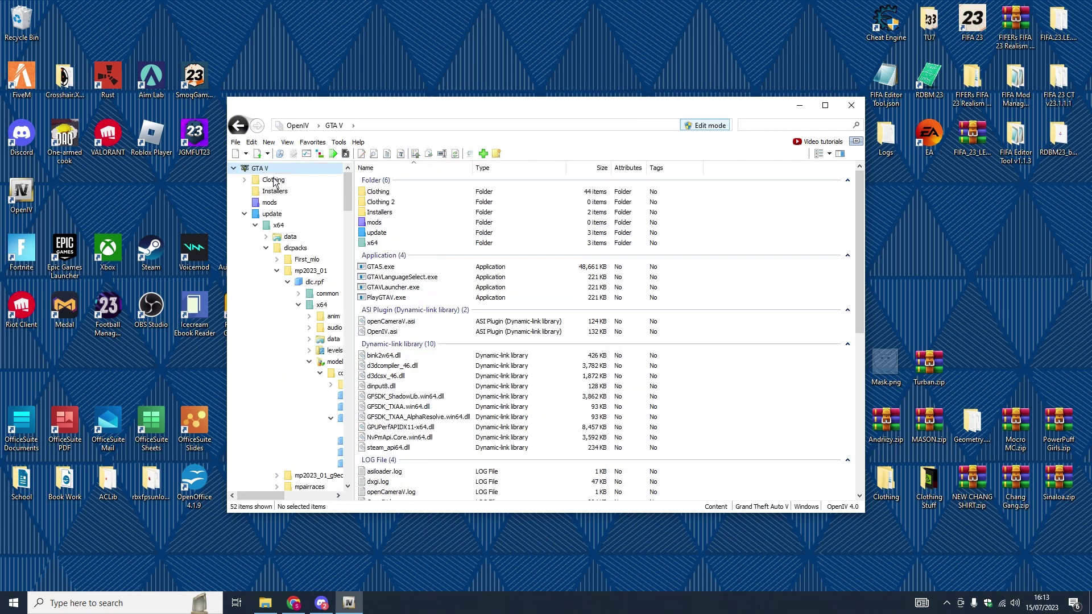
pyautogui.doubleClick(413, 205)
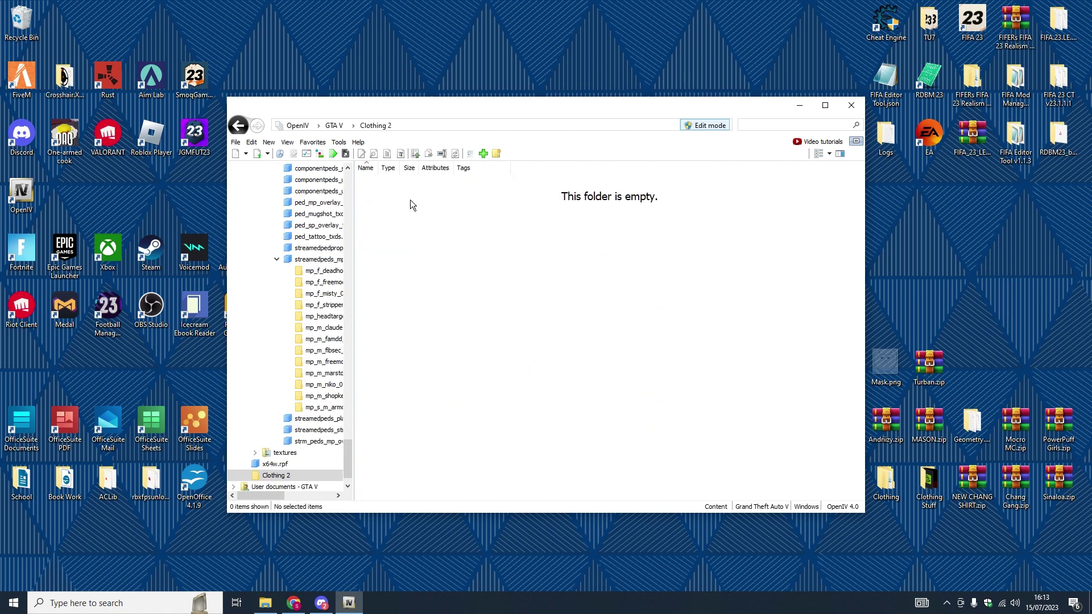
pyautogui.rightClick(454, 280)
pyautogui.moveTo(485, 352)
pyautogui.click(629, 351)
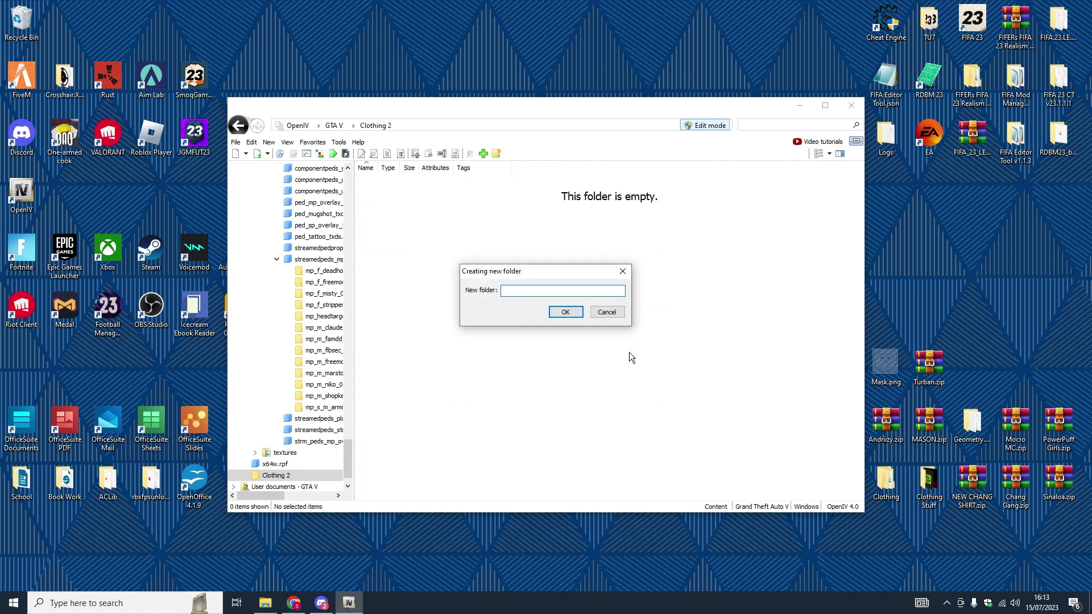
pyautogui.write('Test Mask')
pyautogui.press('Return')
# - Move both berd files from the desktop into the Test Mask folder
pyautogui.doubleClick(377, 178)
pyautogui.click(1089, 611)
pyautogui.moveTo(693, 347); pyautogui.dragTo(537, 395)
pyautogui.moveTo(671, 375); pyautogui.dragTo(586, 287)
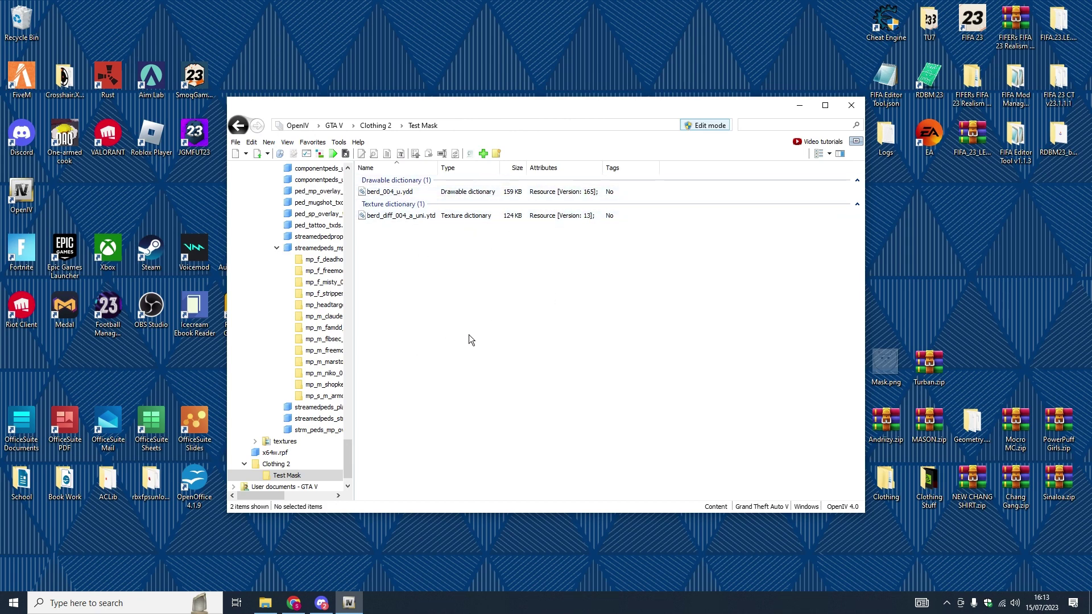
# - Open berd_diff_004_a_uni.ytd in the Texture editor and export its texture to Clothing 2 > Test Mask
pyautogui.doubleClick(486, 213)
pyautogui.click(213, 157)
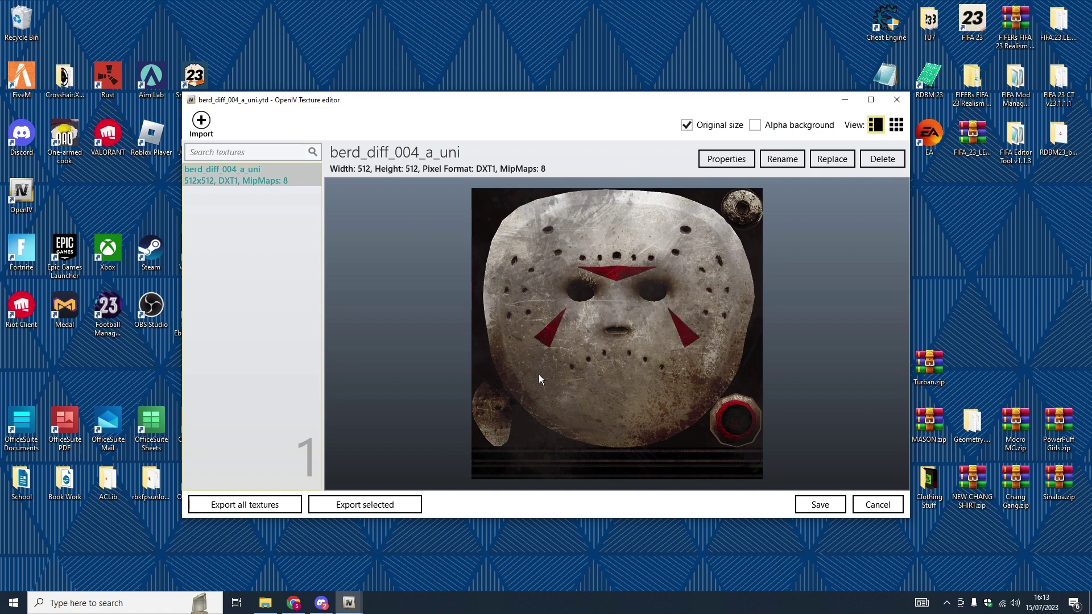
pyautogui.click(329, 498)
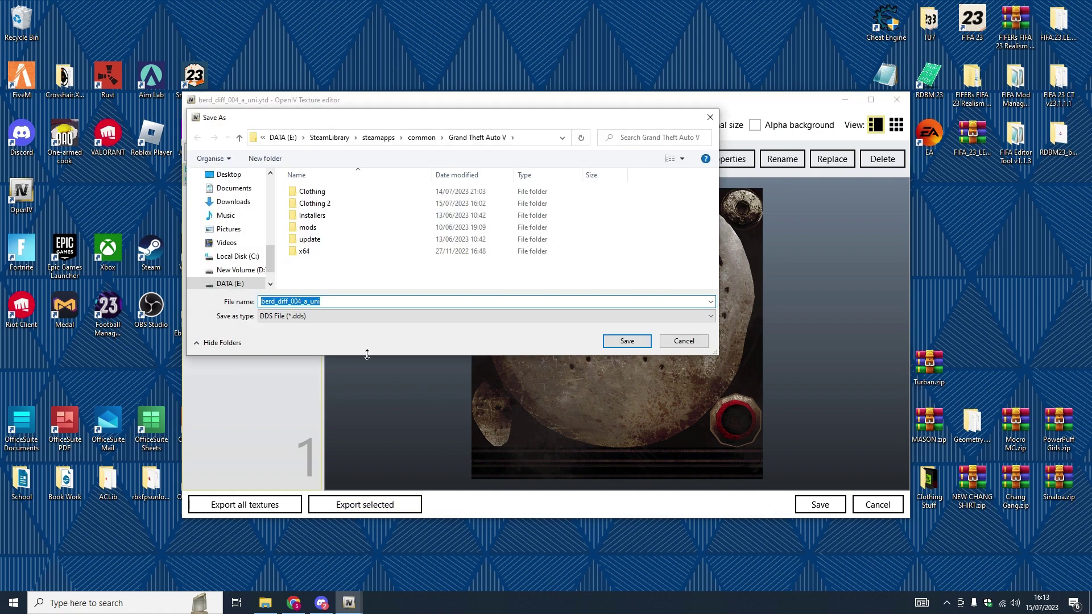
pyautogui.scroll(1, 231, 263)
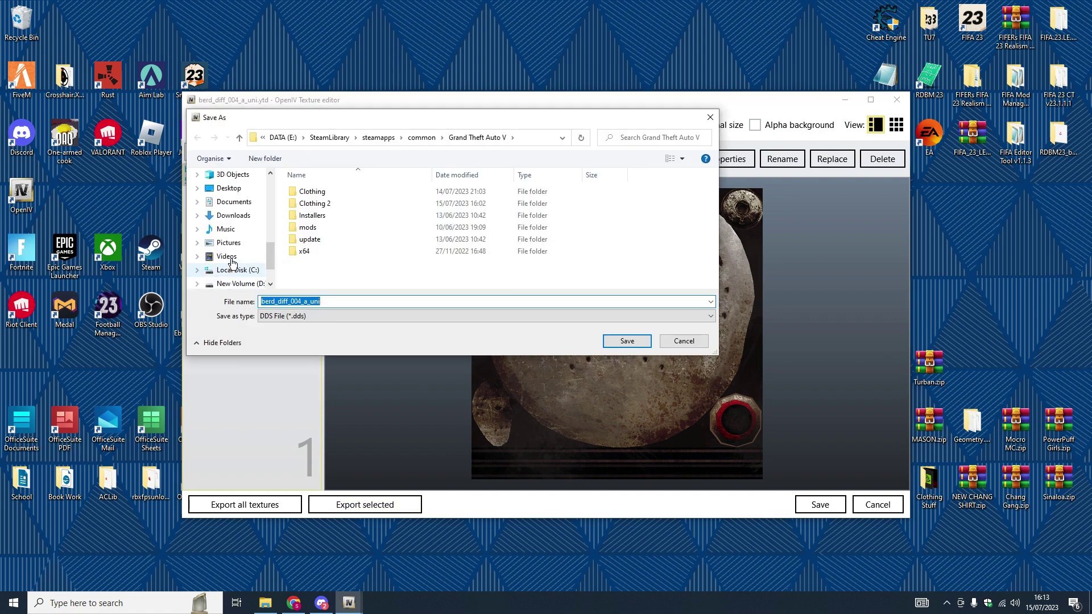
pyautogui.doubleClick(314, 203)
pyautogui.doubleClick(329, 191)
# - Save the export as a PNG file, close the editor and select berd_diff_004_a_uni.png
pyautogui.click(297, 316)
pyautogui.click(268, 334)
pyautogui.click(272, 301)
pyautogui.click(398, 316)
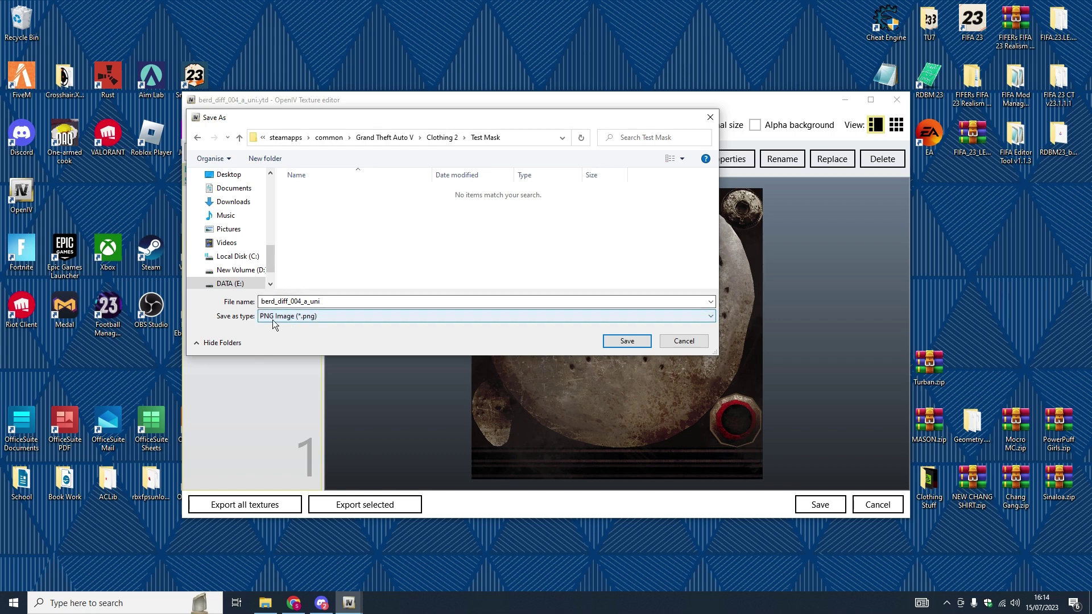
pyautogui.click(629, 340)
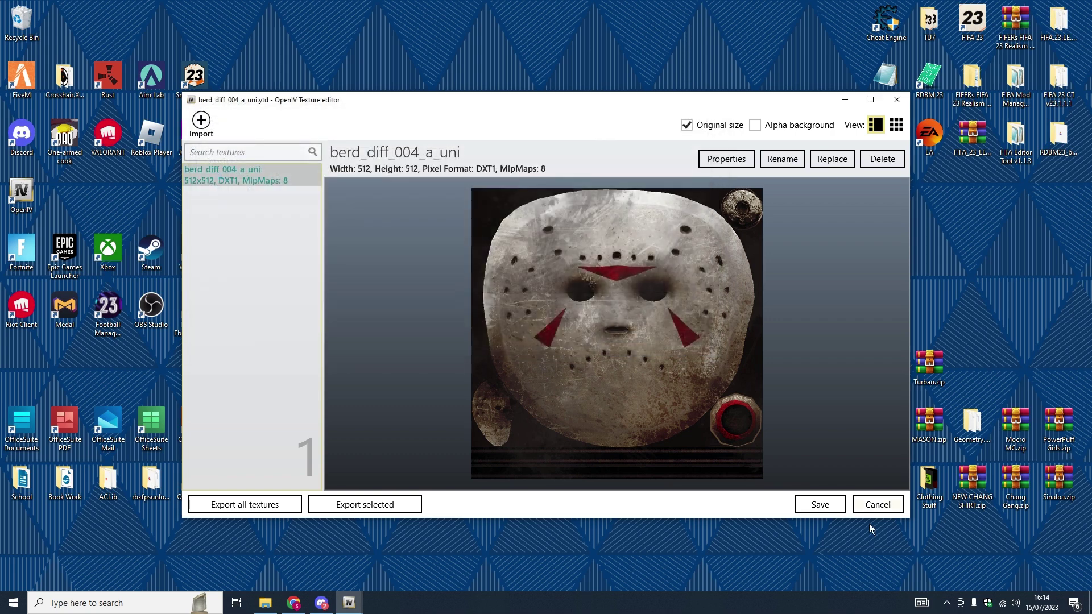
pyautogui.click(834, 509)
pyautogui.moveTo(422, 344); pyautogui.dragTo(466, 238)
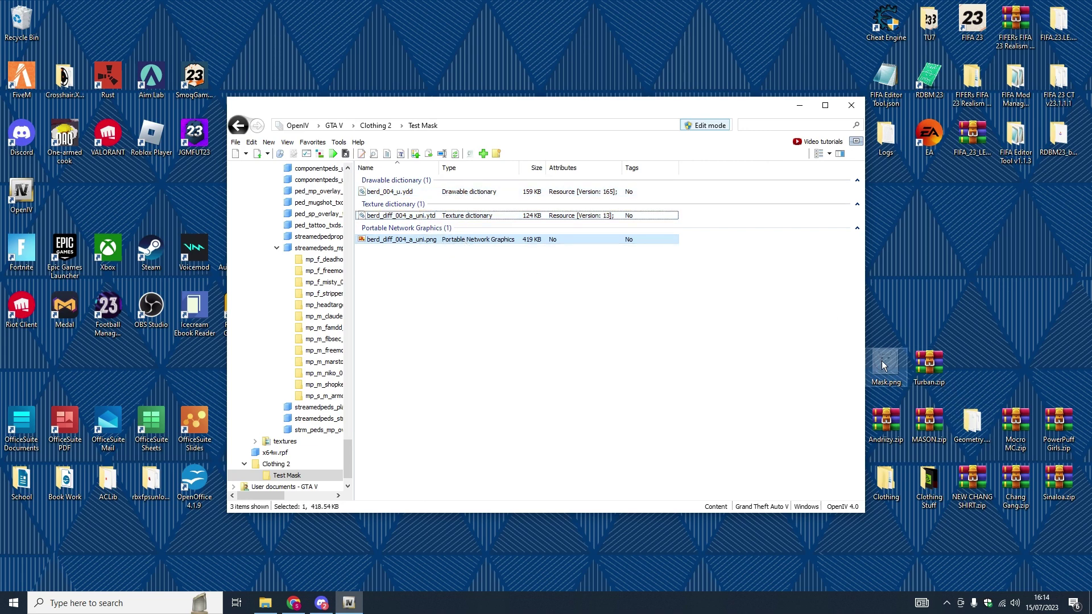
# - Add Mask.png from the desktop into Test Mask and preview it
pyautogui.moveTo(885, 364); pyautogui.dragTo(488, 286)
pyautogui.doubleClick(393, 250)
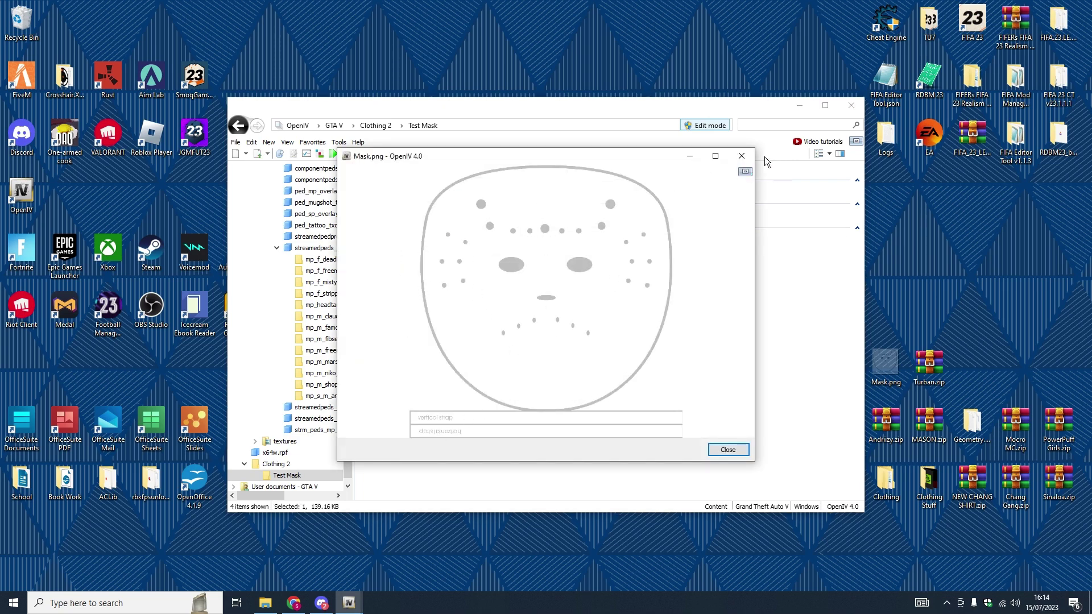
pyautogui.click(742, 156)
# - Preview the exported berd_diff_004_a_uni.png, then delete it from the folder
pyautogui.click(417, 241)
pyautogui.doubleClick(417, 240)
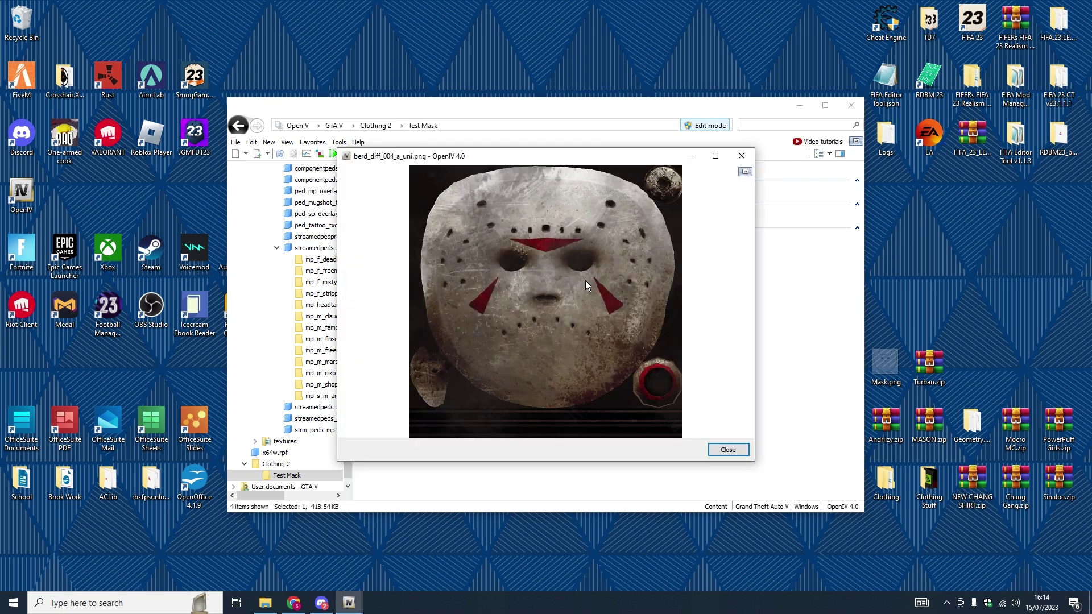
pyautogui.click(742, 156)
pyautogui.rightClick(426, 241)
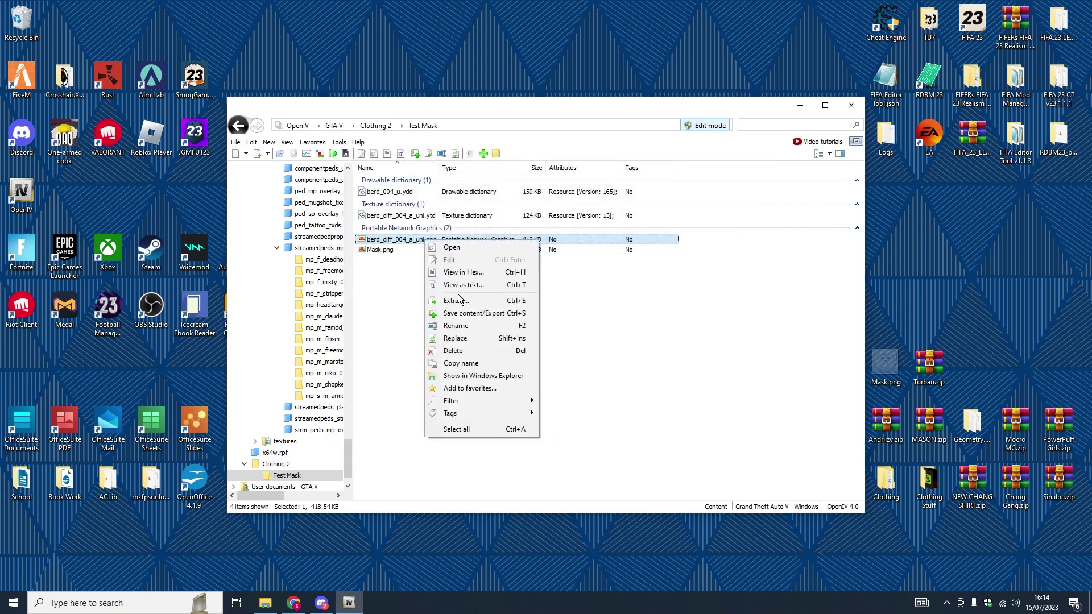
pyautogui.click(453, 350)
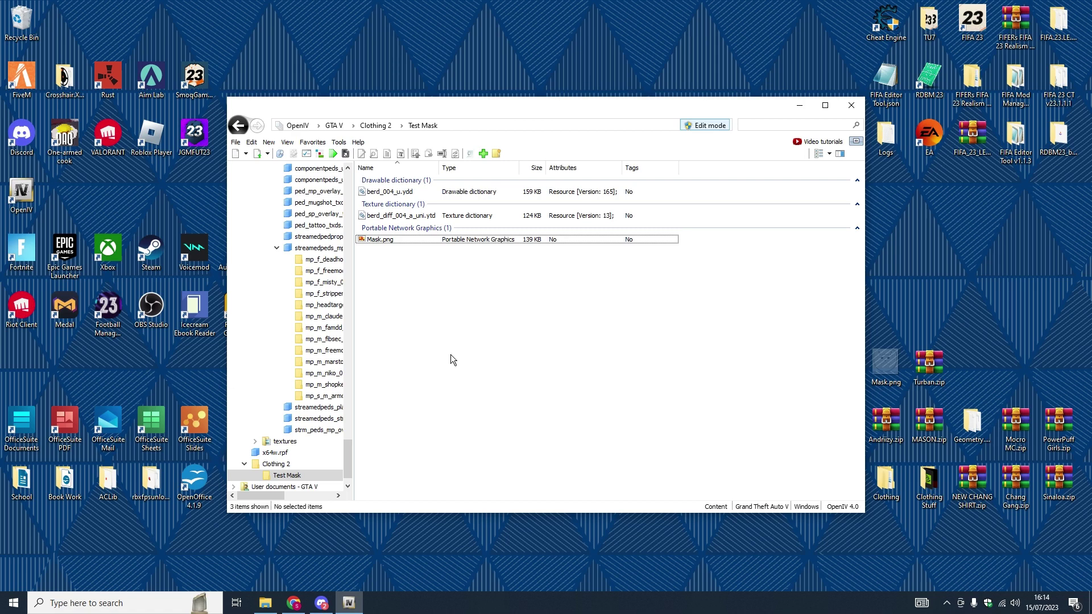
# - Launch Photoshop from the Start menu search and dismiss the Creative Cloud error message
pyautogui.click(114, 602)
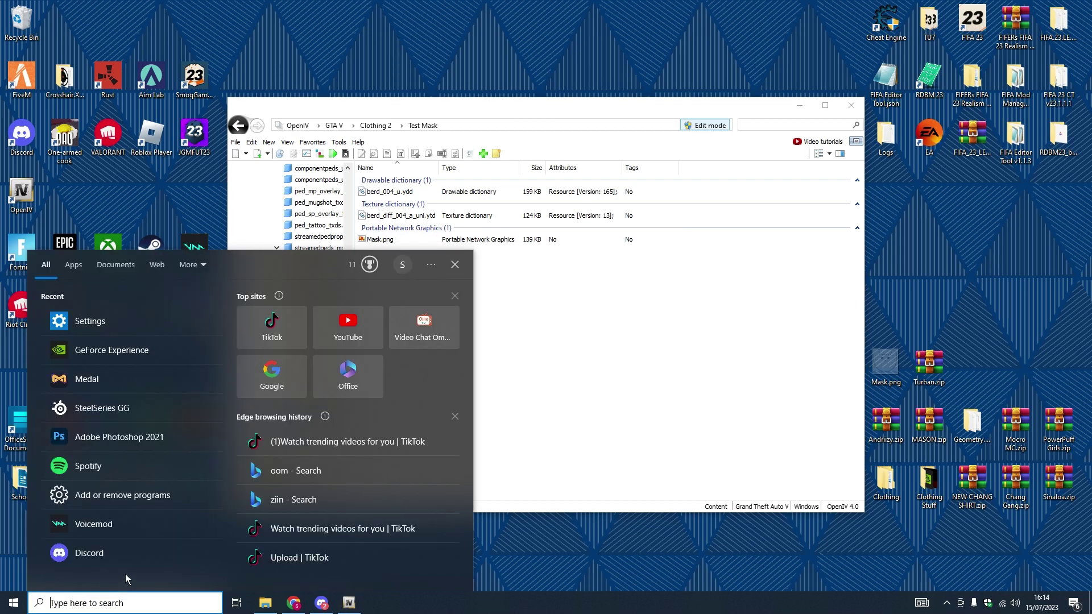
pyautogui.write('photoshop')
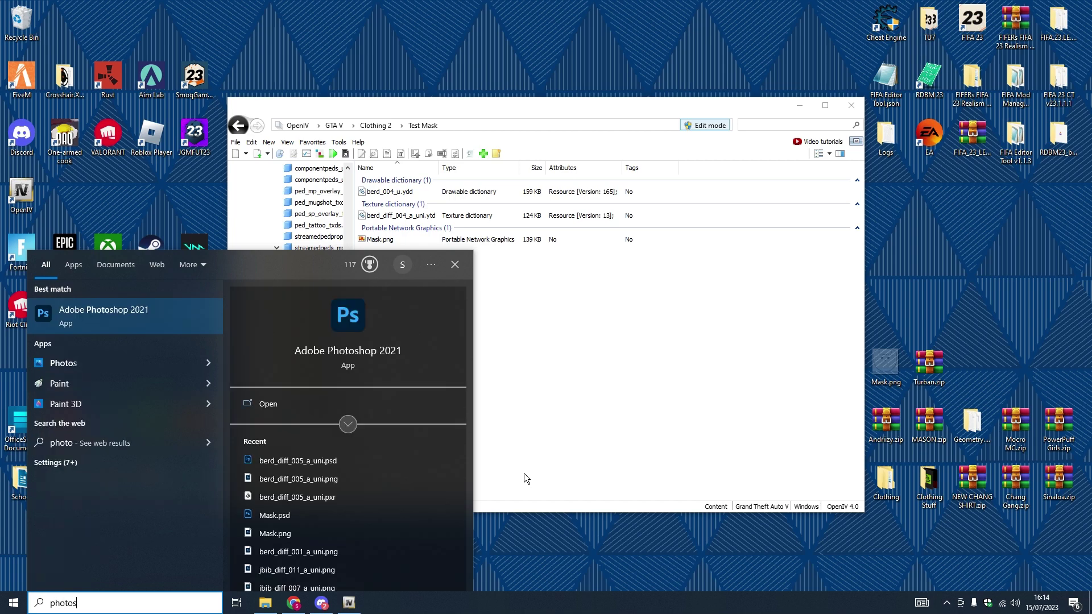
pyautogui.press('Return')
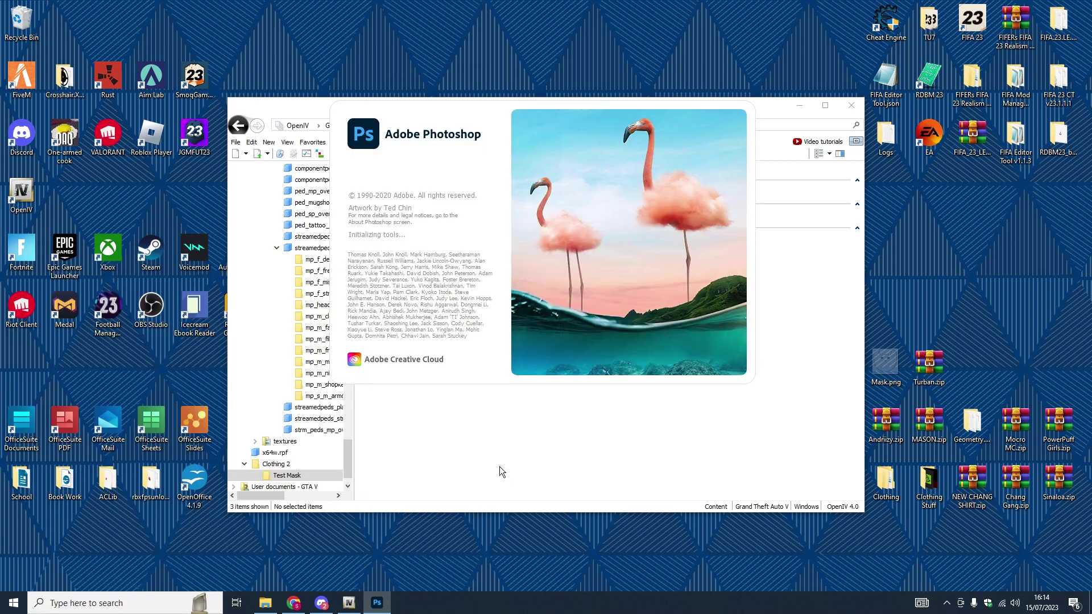
pyautogui.moveTo(460, 259); pyautogui.dragTo(386, 256)
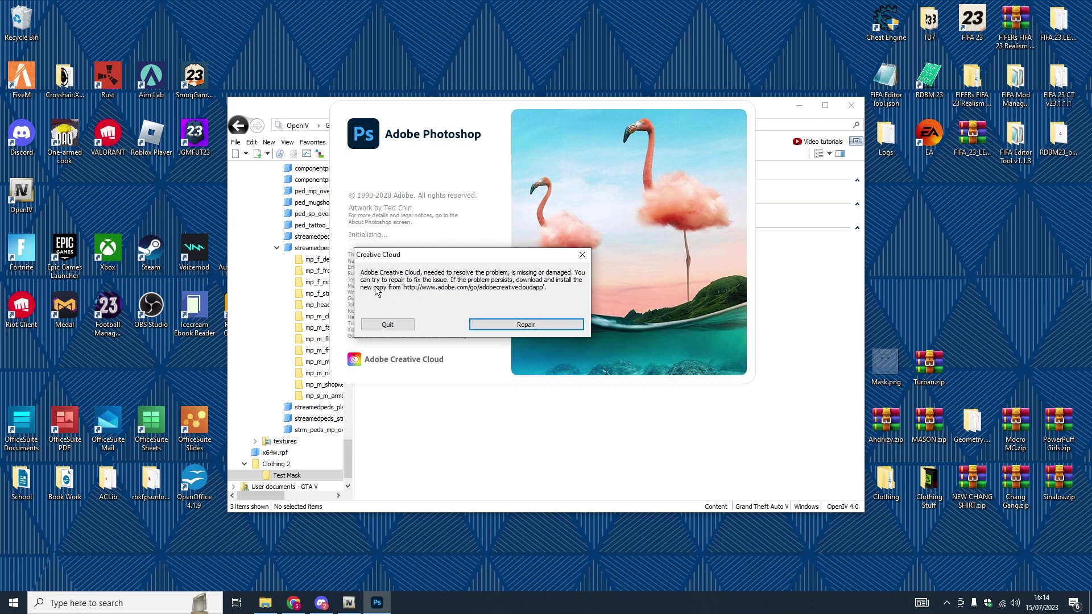
pyautogui.click(586, 256)
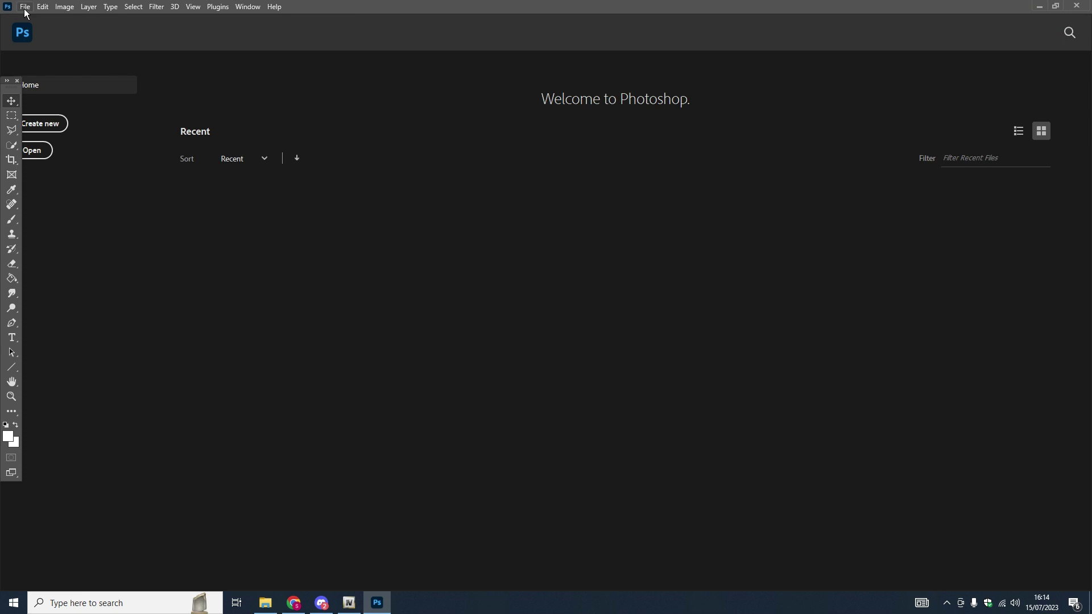
# - Create a new transparent 1000 × 1000 px document, with File Explorer opened over it
pyautogui.click(26, 7)
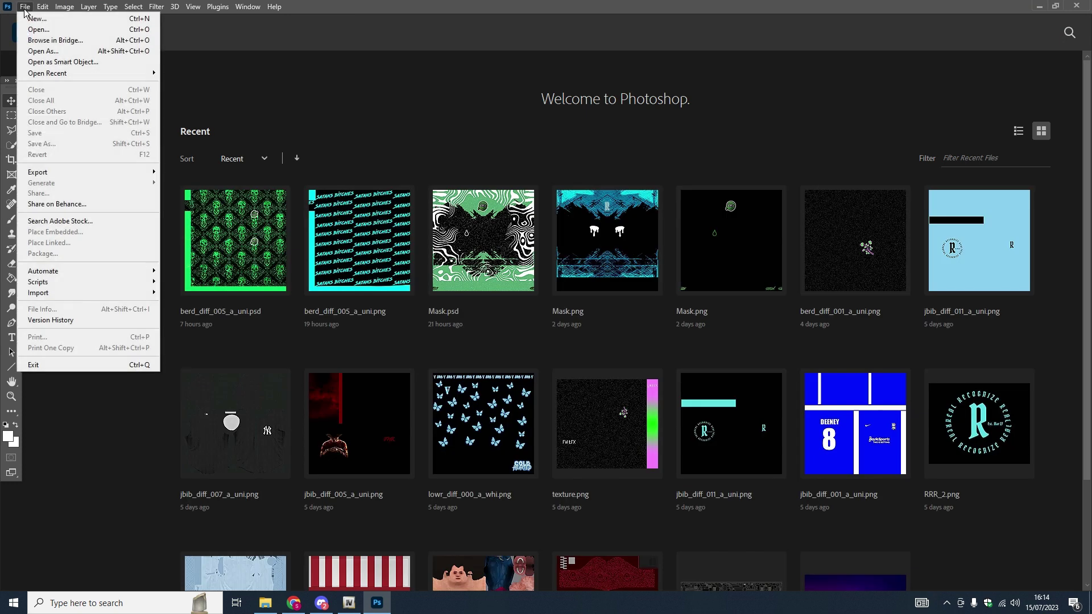
pyautogui.click(29, 19)
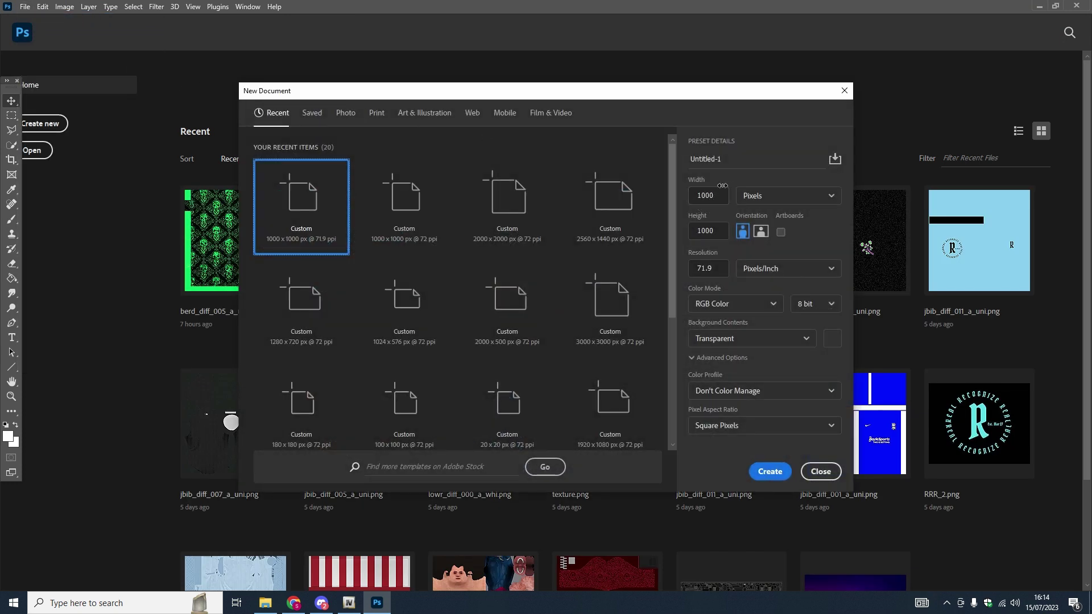
pyautogui.click(769, 472)
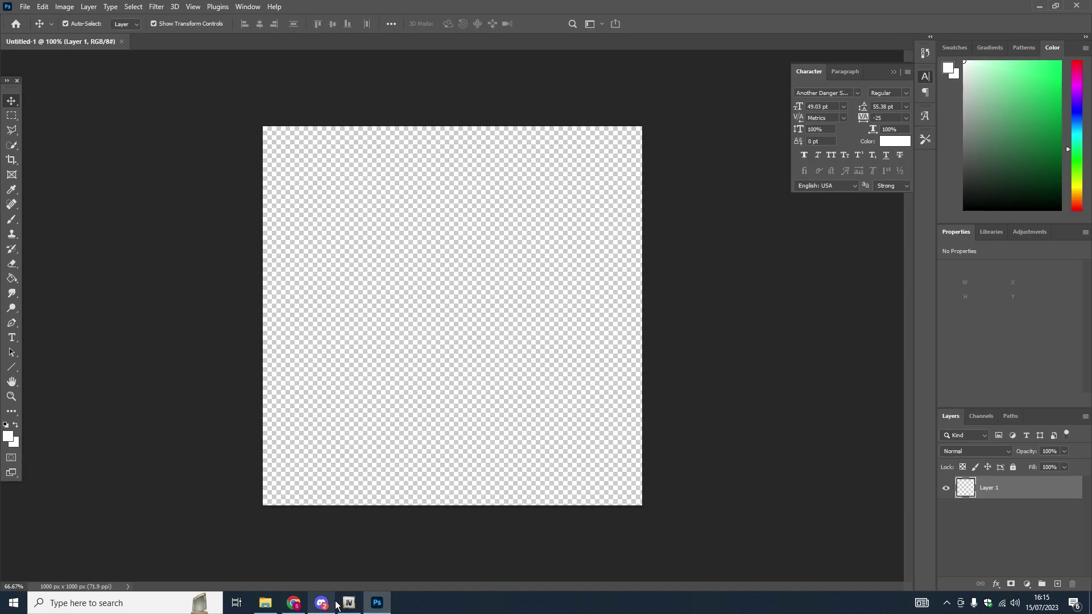
pyautogui.click(265, 602)
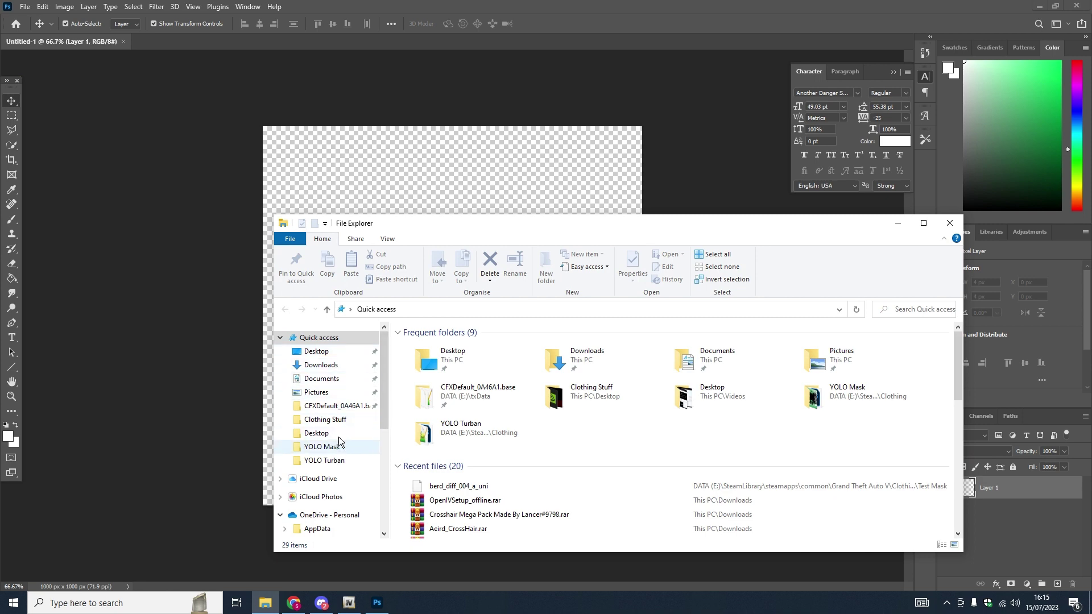
# - Browse to Grand Theft Auto V > Clothing 2 > Test Mask and place Mask.png on the canvas
pyautogui.click(325, 419)
pyautogui.click(322, 447)
pyautogui.click(544, 309)
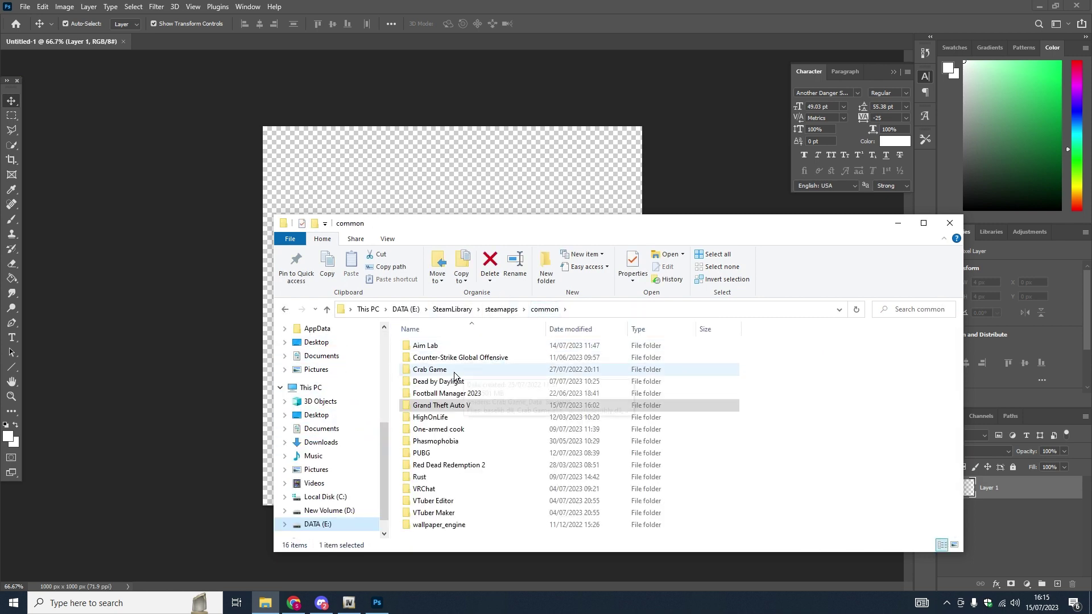
pyautogui.doubleClick(448, 407)
pyautogui.doubleClick(442, 358)
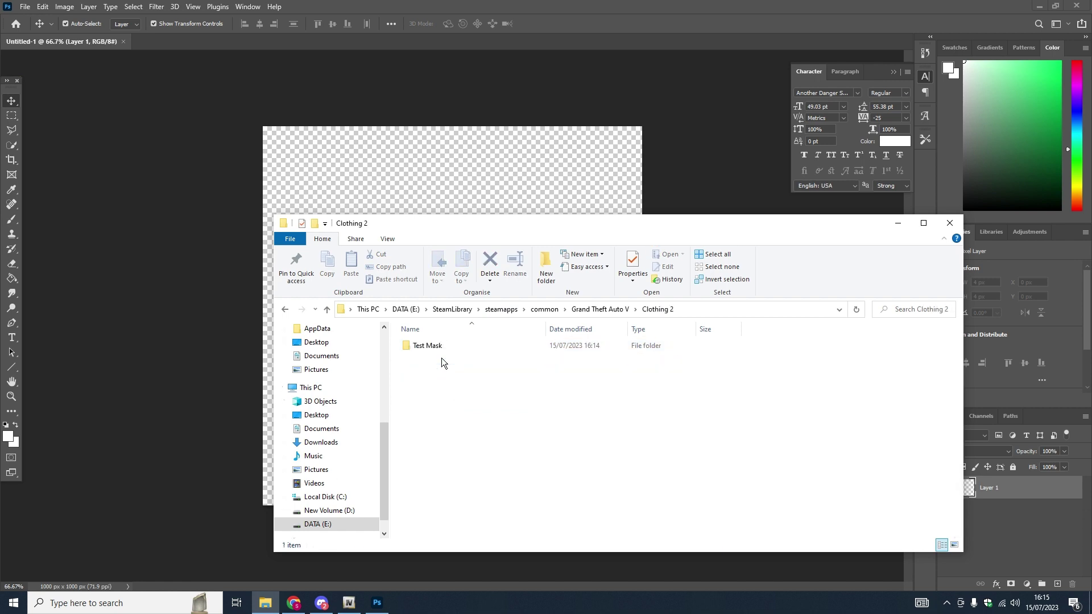
pyautogui.doubleClick(439, 347)
pyautogui.moveTo(431, 370); pyautogui.dragTo(497, 187)
pyautogui.press('Return')
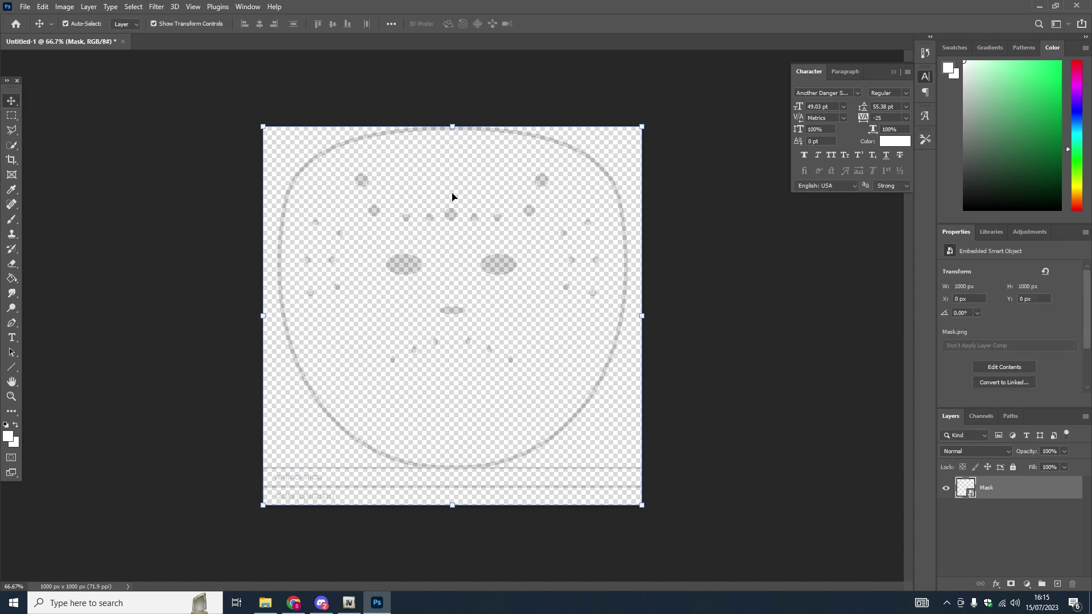
# - Add Layer 1 above Mask, brush it solid black, then hide it to reveal the template
pyautogui.click(752, 332)
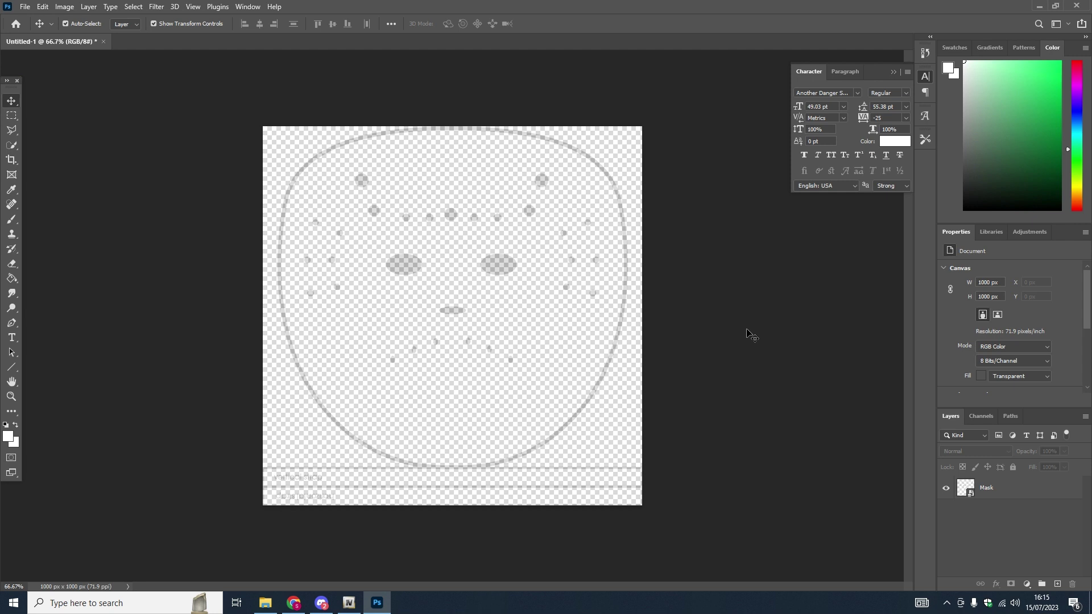
pyautogui.click(12, 219)
pyautogui.press('d')
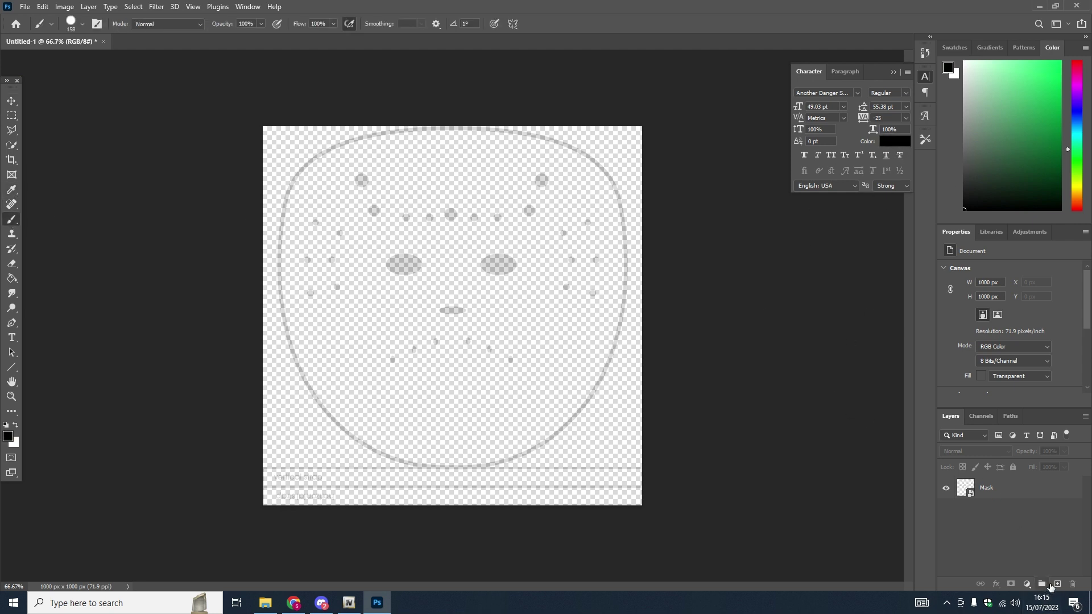
pyautogui.click(1057, 583)
pyautogui.click(70, 22)
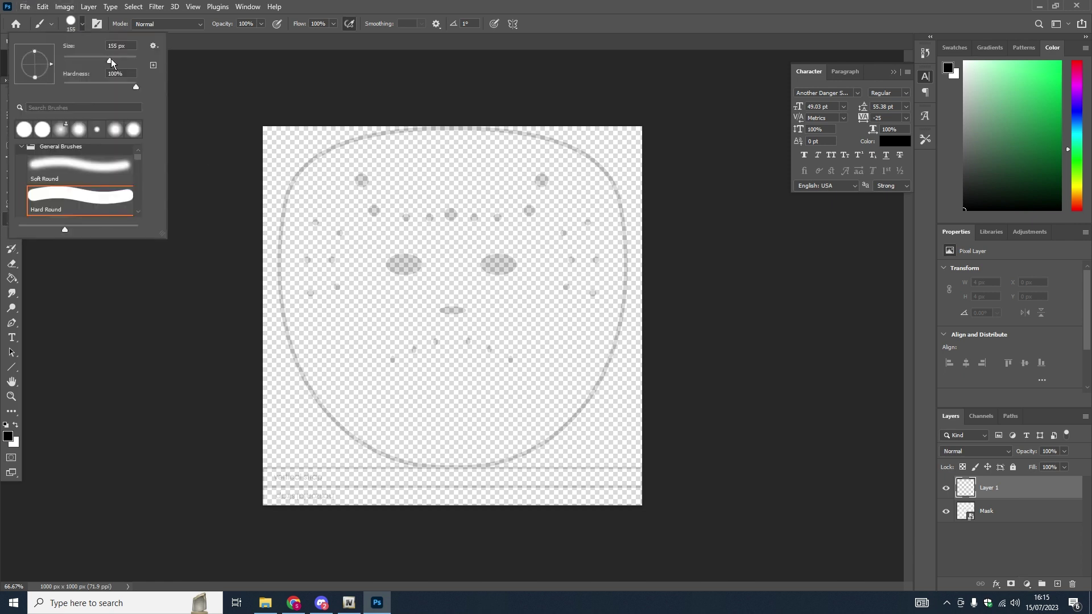
pyautogui.moveTo(254, 123)
pyautogui.mouseDown()
pyautogui.moveTo(568, 171)
pyautogui.moveTo(262, 227)
pyautogui.moveTo(490, 236)
pyautogui.moveTo(220, 336)
pyautogui.moveTo(222, 455)
pyautogui.mouseUp()
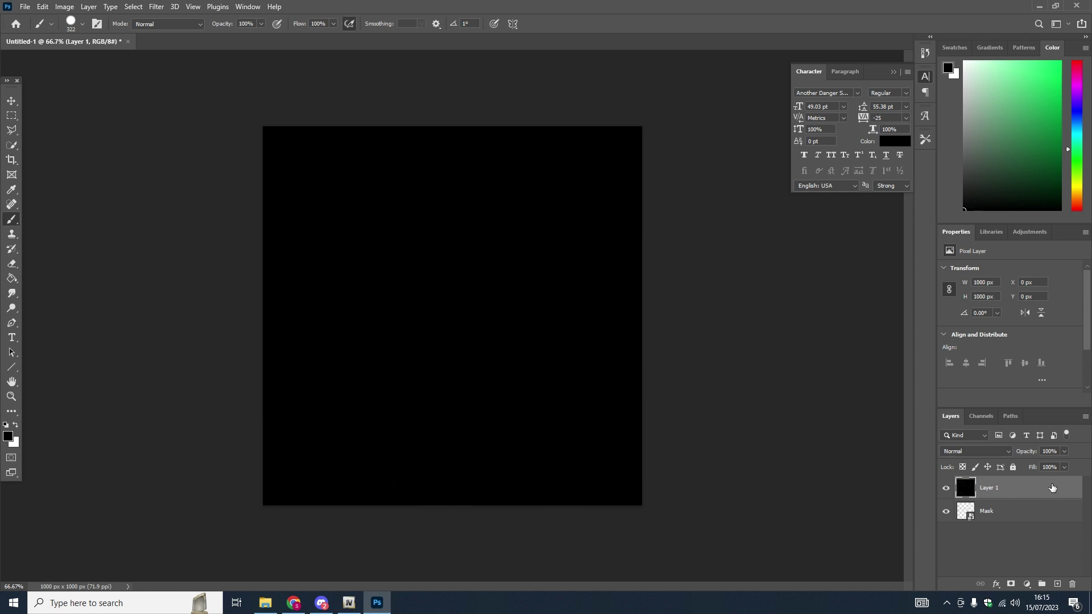
pyautogui.click(946, 493)
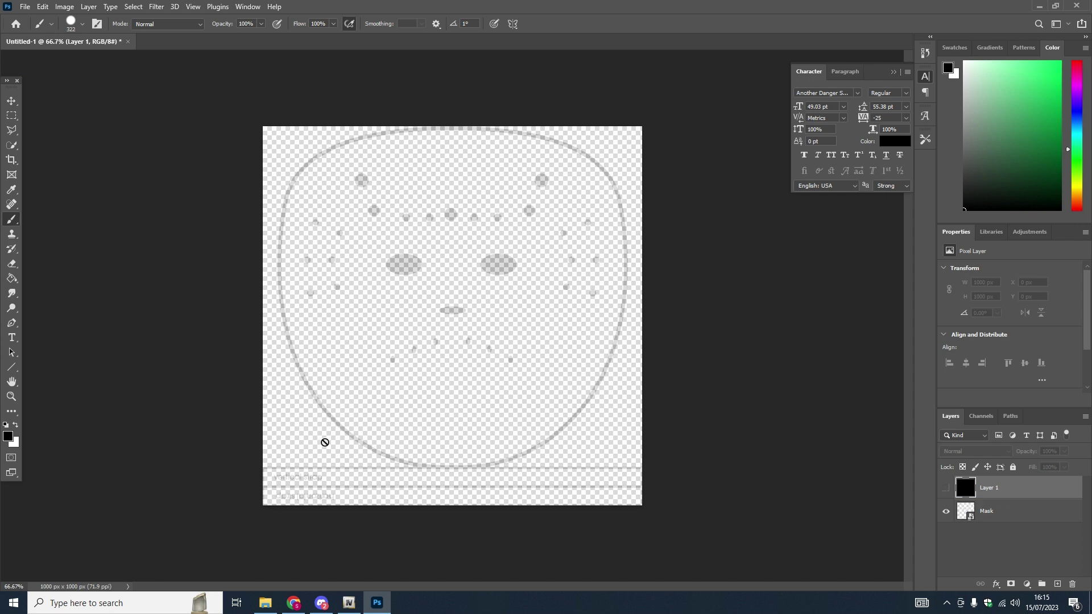
# - Type a white letter F near the top centre of the mask
pyautogui.click(12, 338)
pyautogui.click(422, 198)
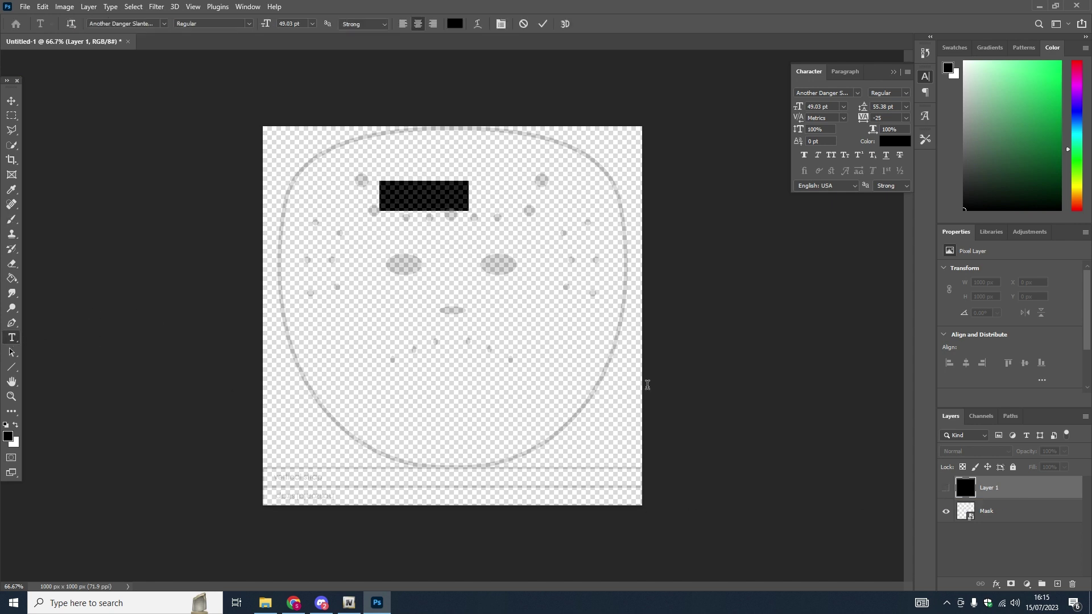
pyautogui.write('F')
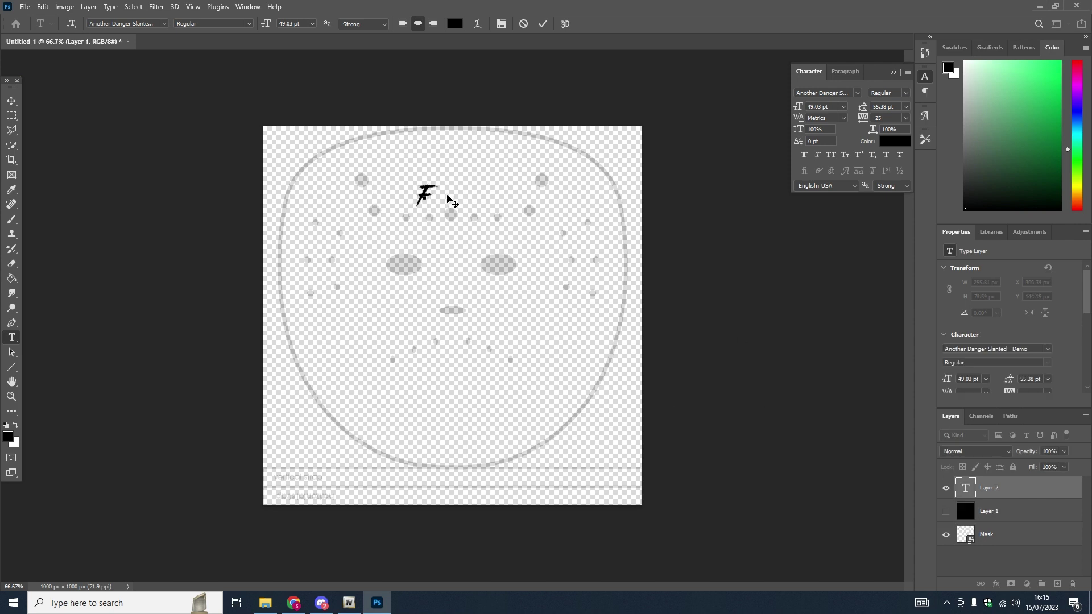
pyautogui.doubleClick(427, 187)
pyautogui.hotkey('ctrl', 'BackSpace')
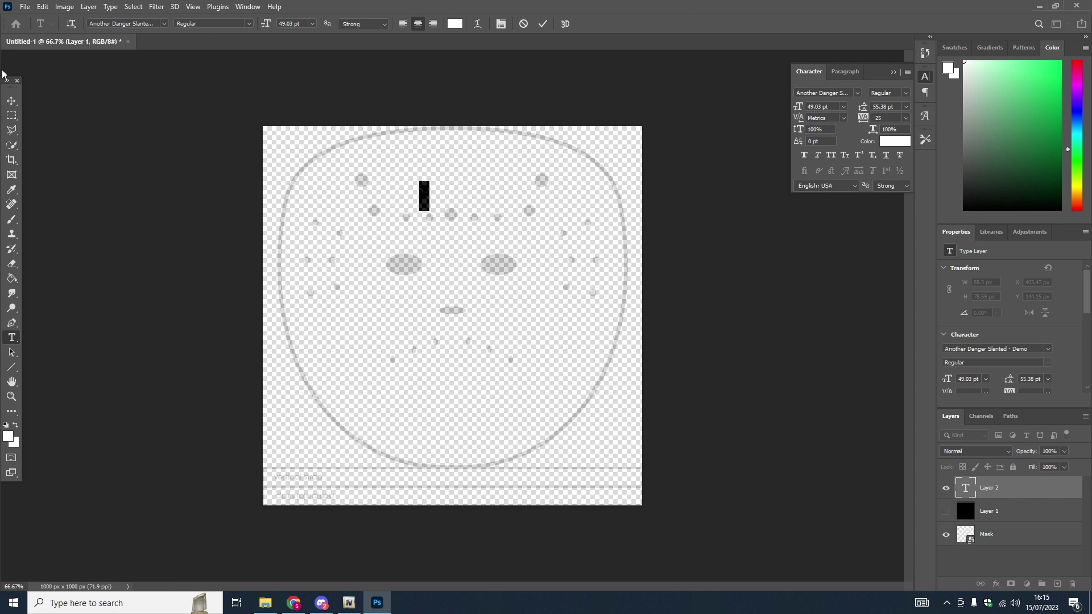
pyautogui.click(11, 101)
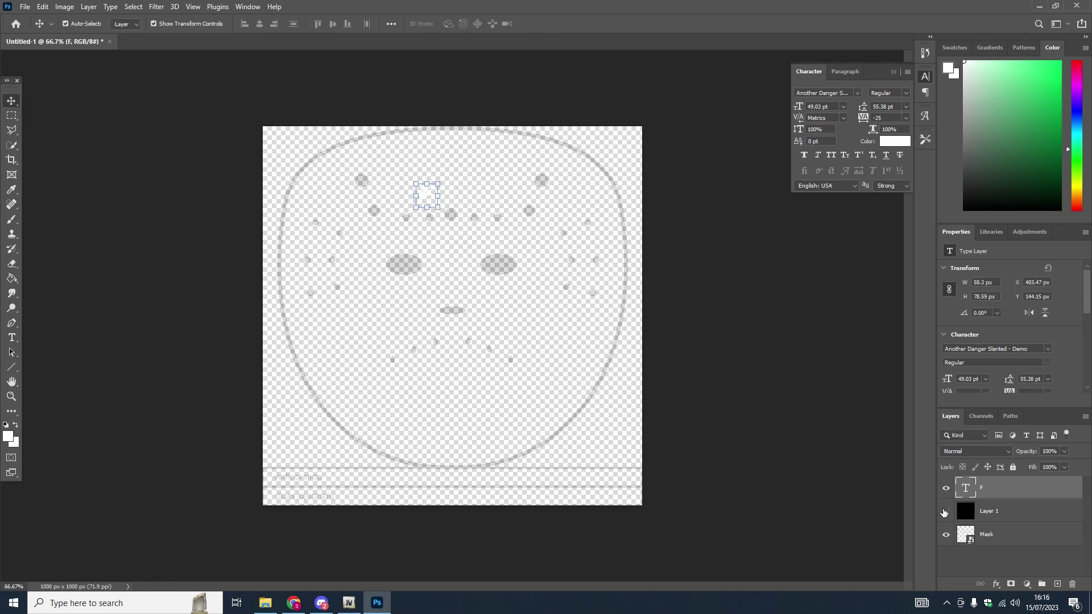
# - Show black Layer 1 again and lower its opacity to 23%
pyautogui.click(945, 511)
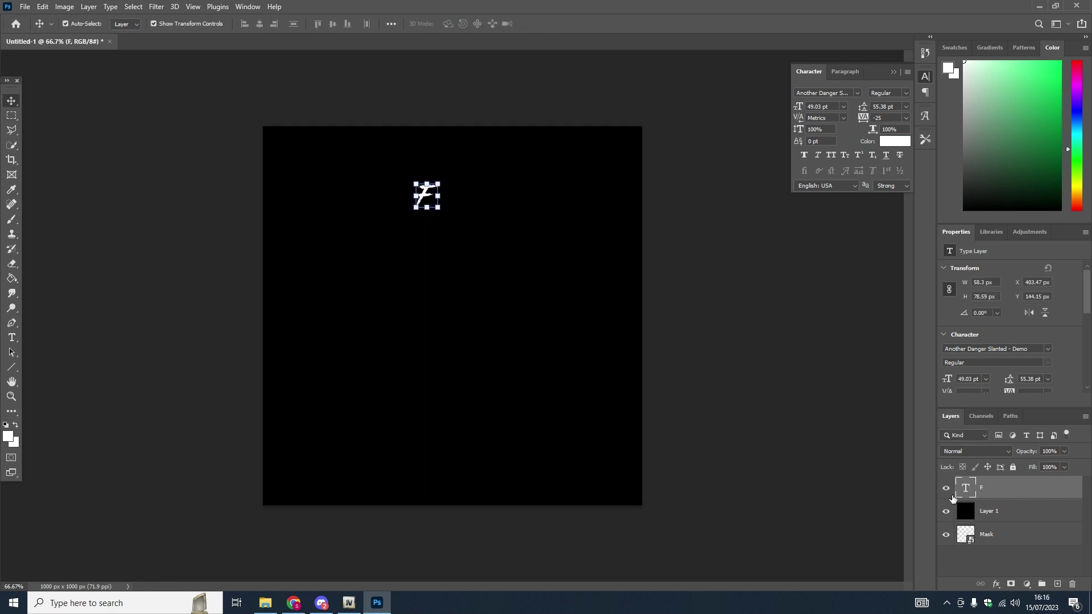
pyautogui.click(1034, 511)
pyautogui.moveTo(1039, 467)
pyautogui.mouseDown()
pyautogui.moveTo(1052, 462)
pyautogui.moveTo(1013, 464)
pyautogui.moveTo(1025, 465)
pyautogui.mouseUp()
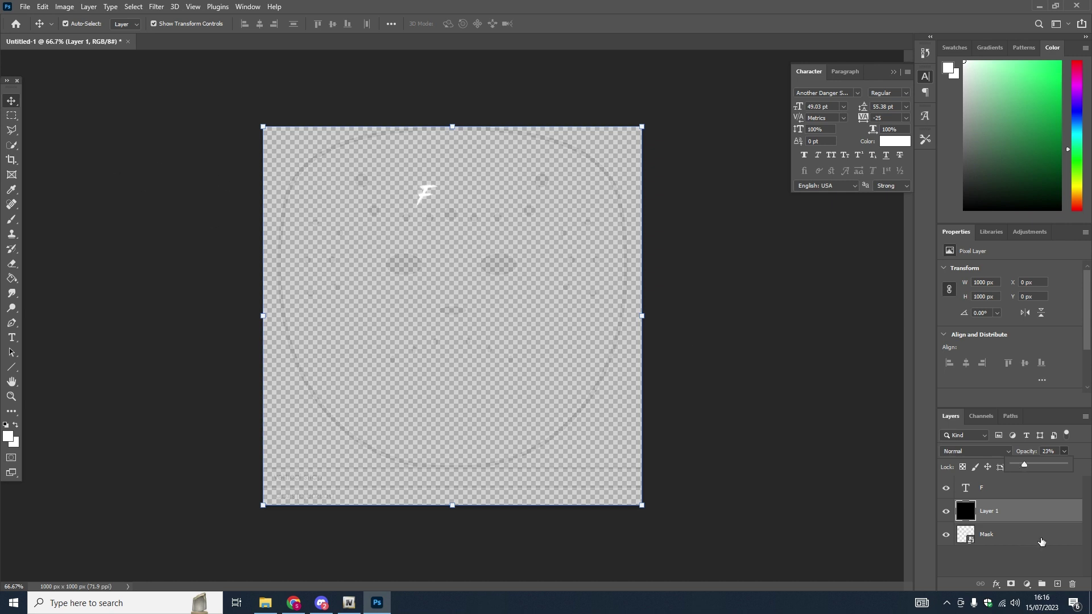
# - Shift the F slightly right and scale it up to 112.7%, about 66 × 89 px
pyautogui.click(990, 486)
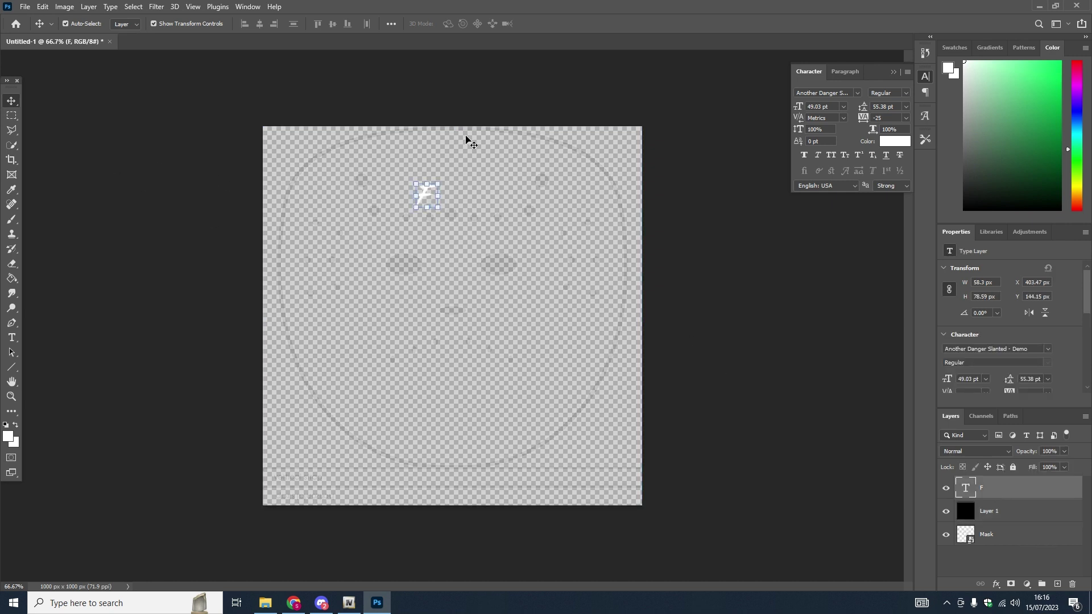
pyautogui.scroll(5, 415, 135)
pyautogui.moveTo(378, 200); pyautogui.dragTo(466, 167)
pyautogui.scroll(-4, 804, 390)
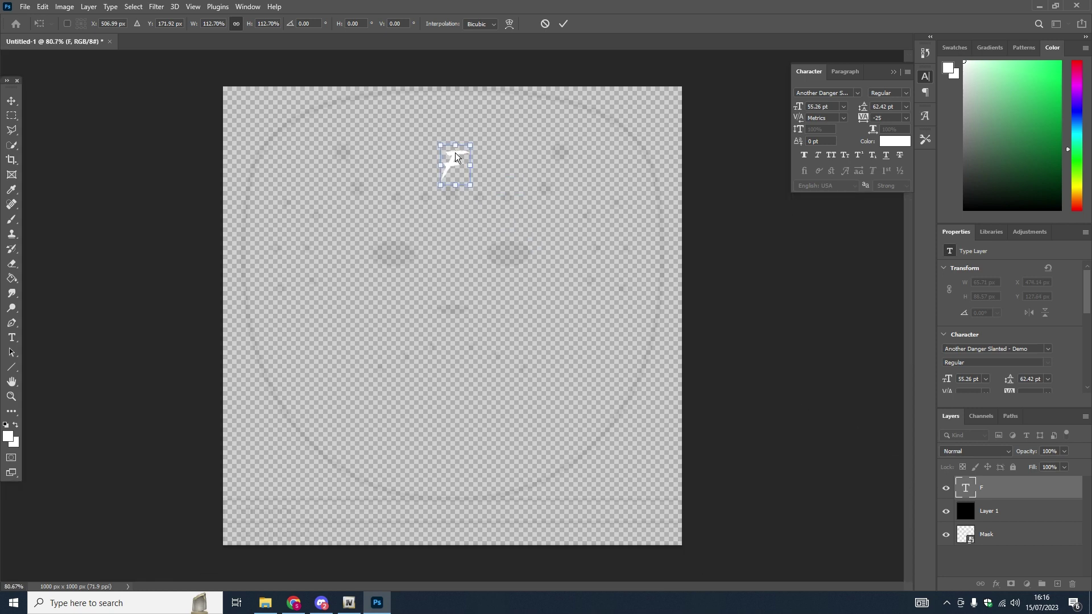
pyautogui.press('Return')
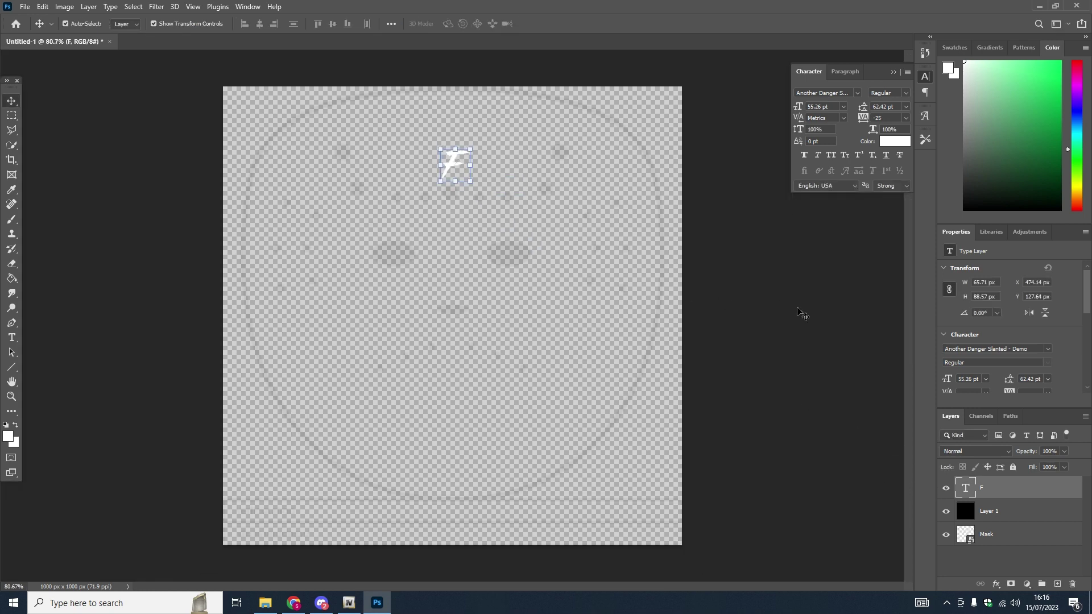
pyautogui.click(814, 315)
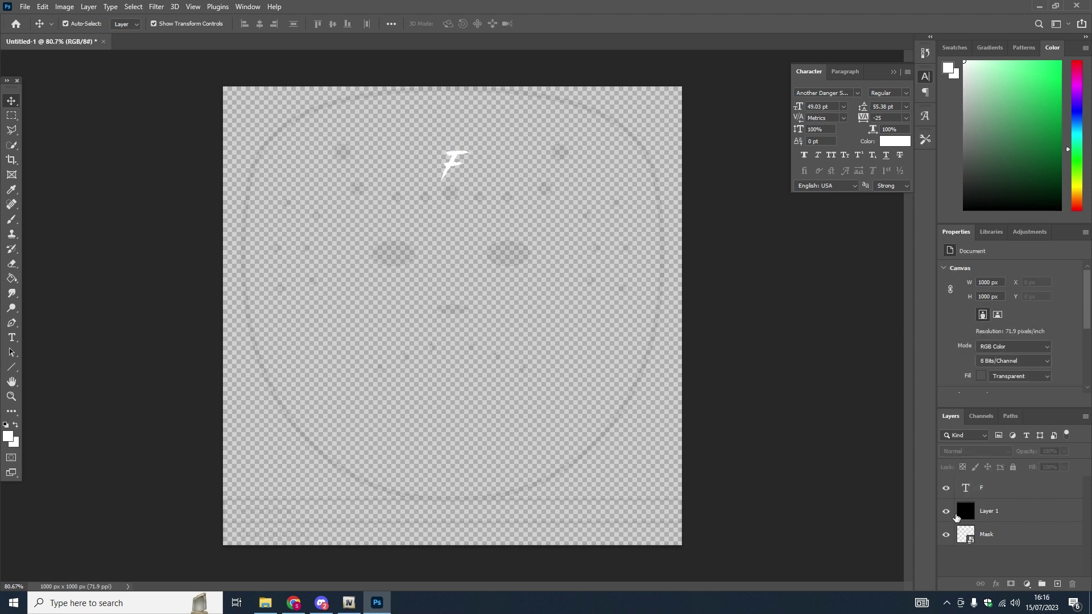
pyautogui.click(998, 514)
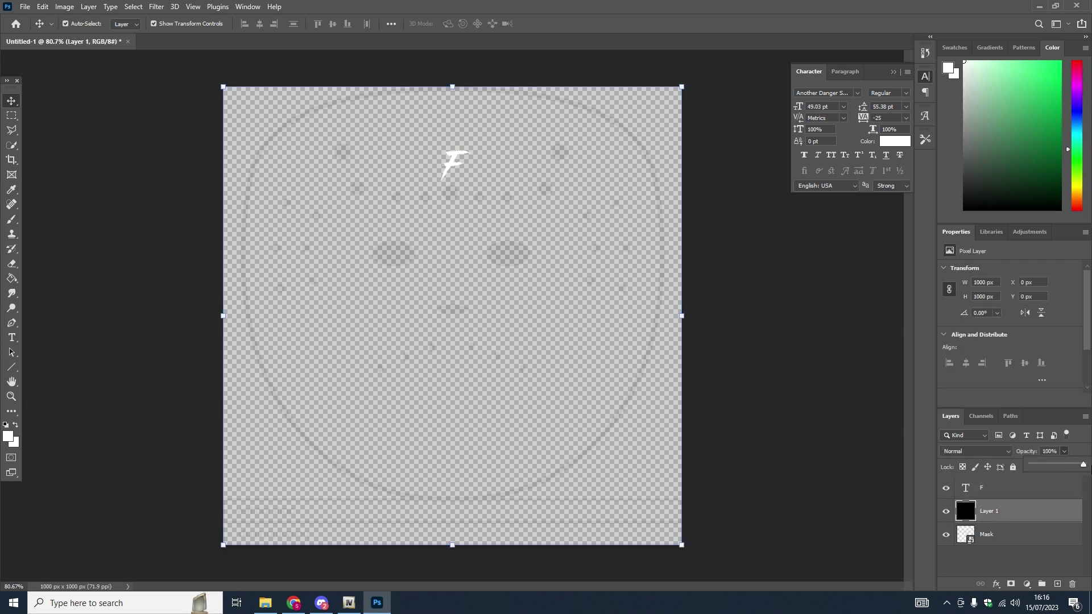
# - Search Google Images for 'cool white pattern' in a new browser tab
pyautogui.press('Escape')
pyautogui.hotkey('alt', 'Tab')
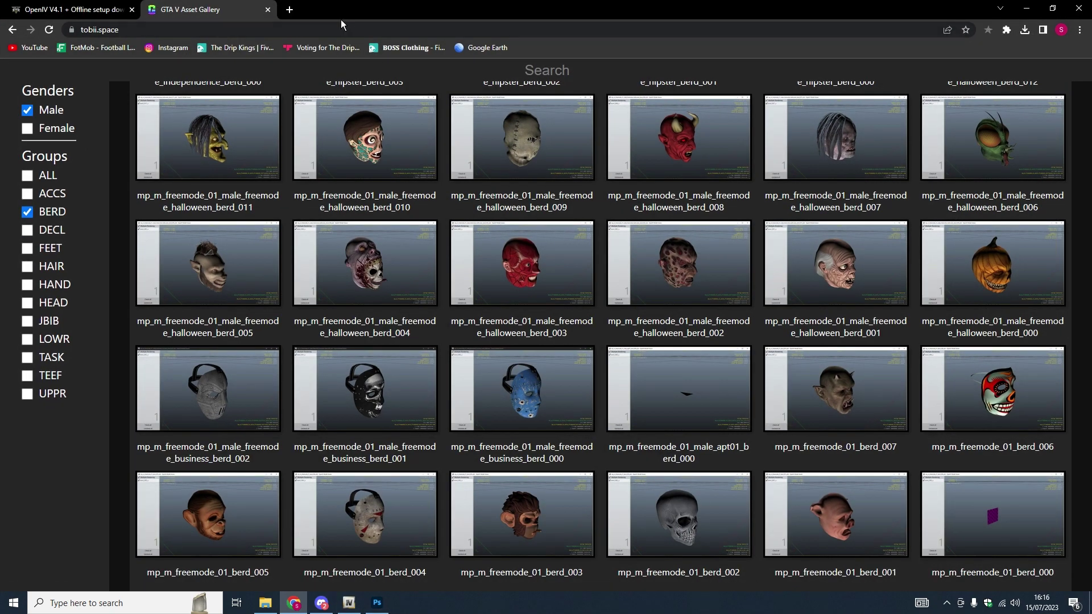
pyautogui.click(289, 9)
pyautogui.write('cool white pat')
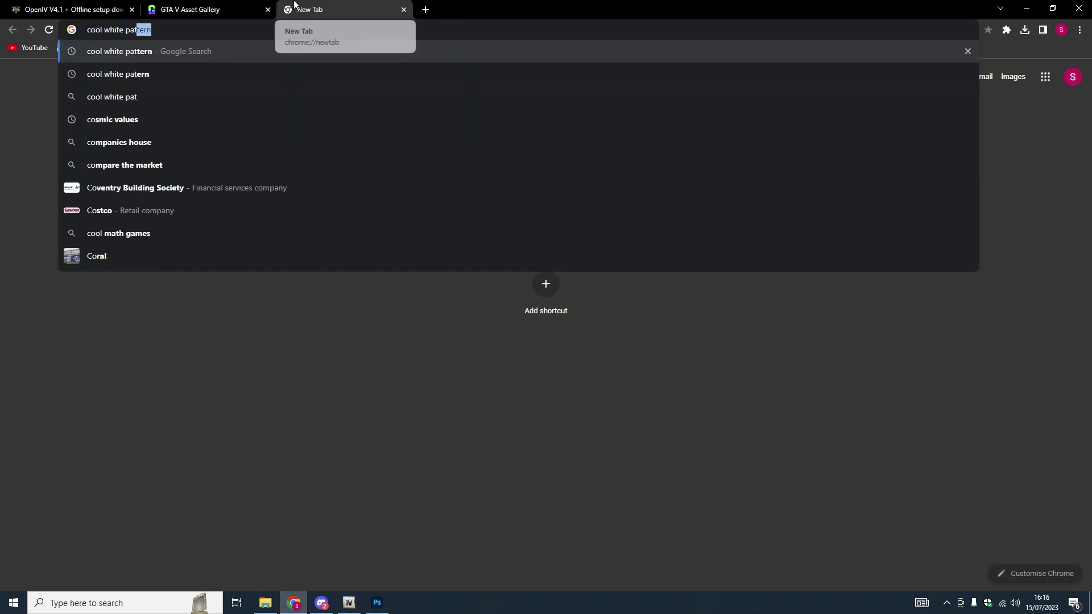
pyautogui.press('Return')
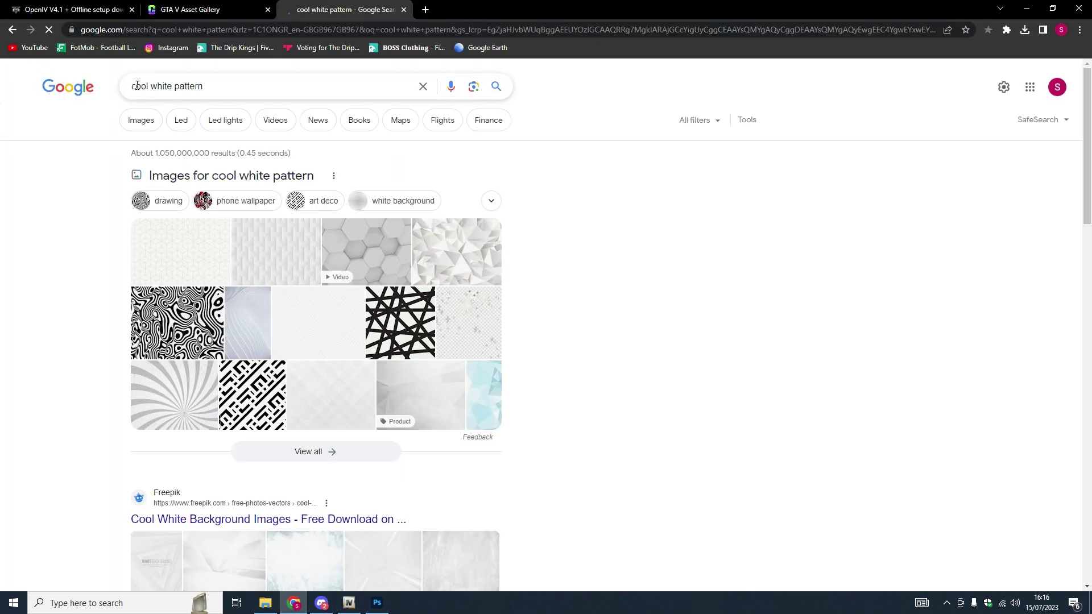
pyautogui.click(141, 119)
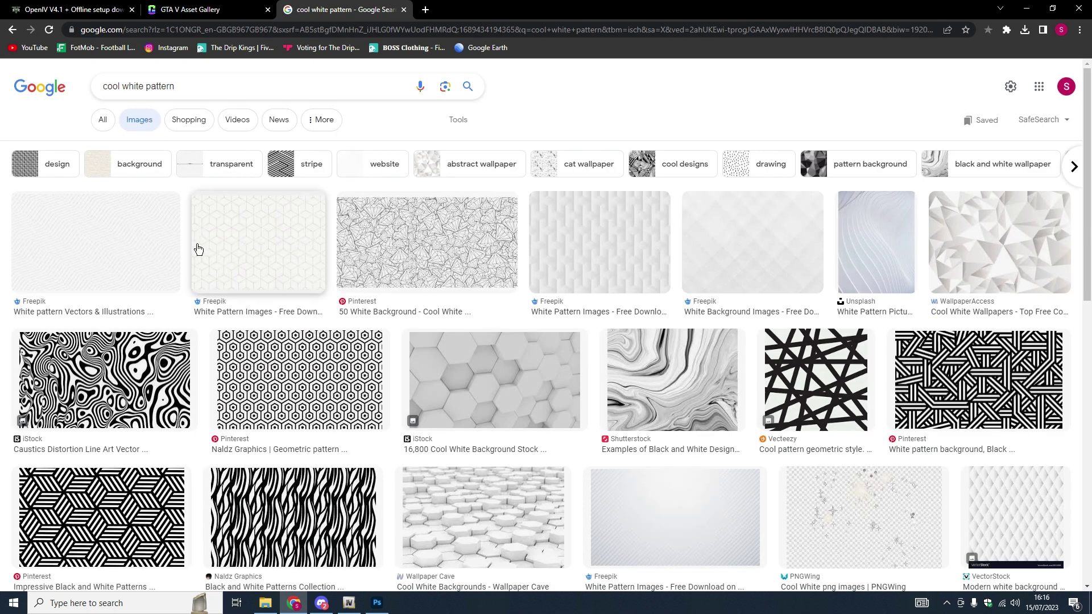
# - Preview the Pxfuel black-and-white abstract lines image and choose Save image as
pyautogui.scroll(-6, 198, 244)
pyautogui.scroll(-2, 197, 241)
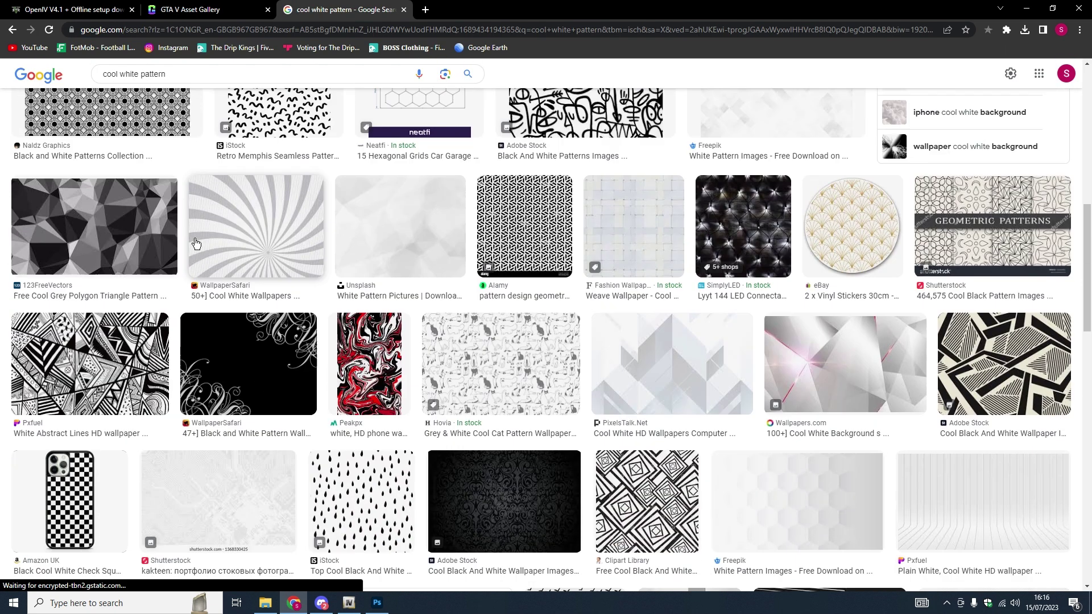
pyautogui.scroll(-1, 195, 243)
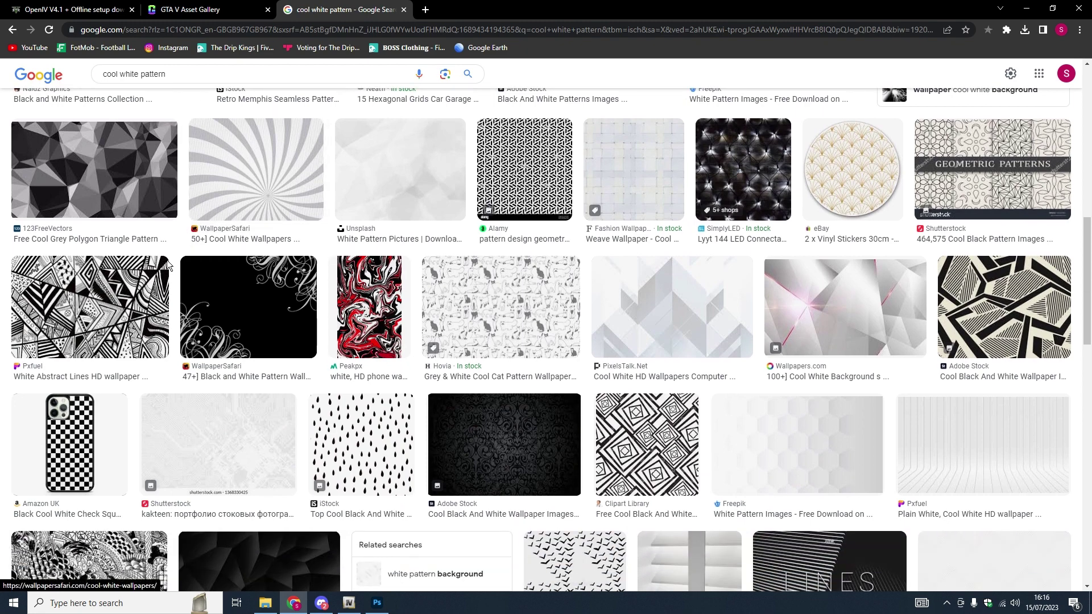
pyautogui.click(147, 275)
pyautogui.rightClick(754, 290)
pyautogui.click(816, 430)
pyautogui.rightClick(722, 138)
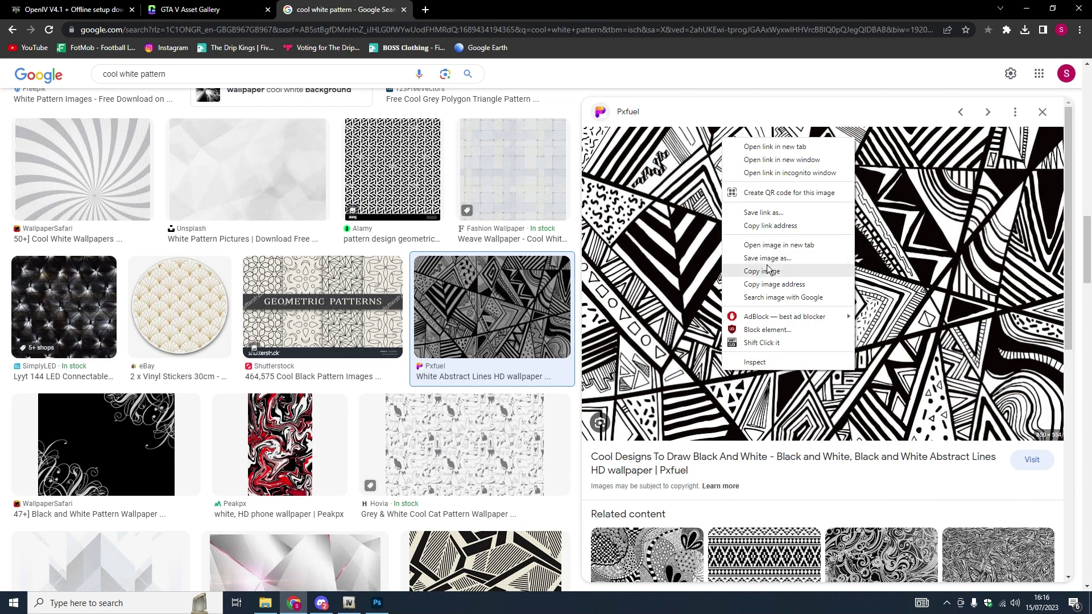
pyautogui.click(767, 258)
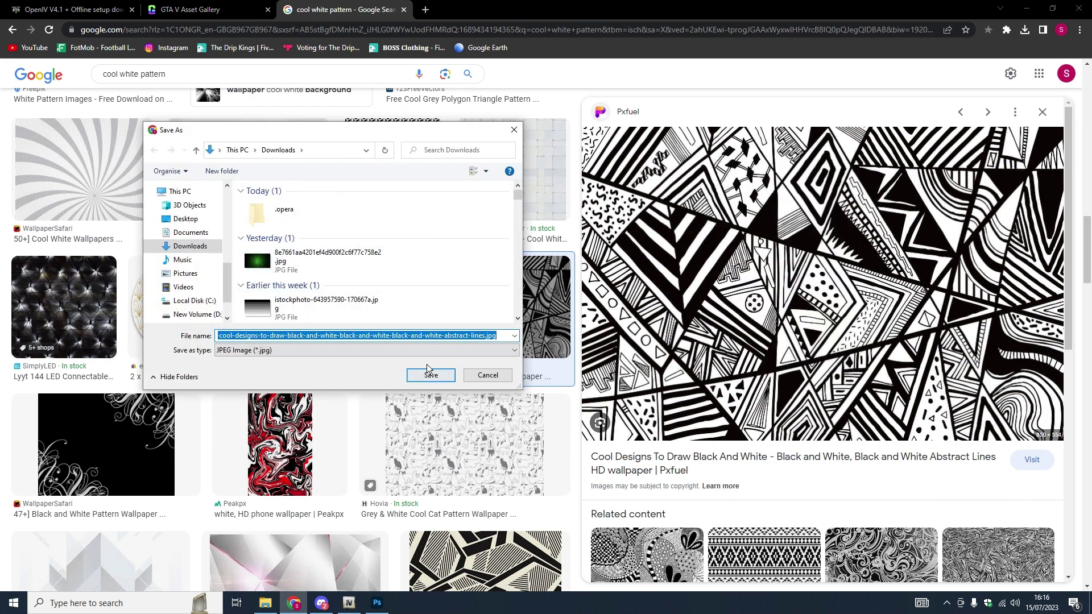
# - Save the abstract-lines JPG to Downloads and place it on the canvas, enlarged to cover it
pyautogui.click(430, 375)
pyautogui.click(377, 603)
pyautogui.click(265, 603)
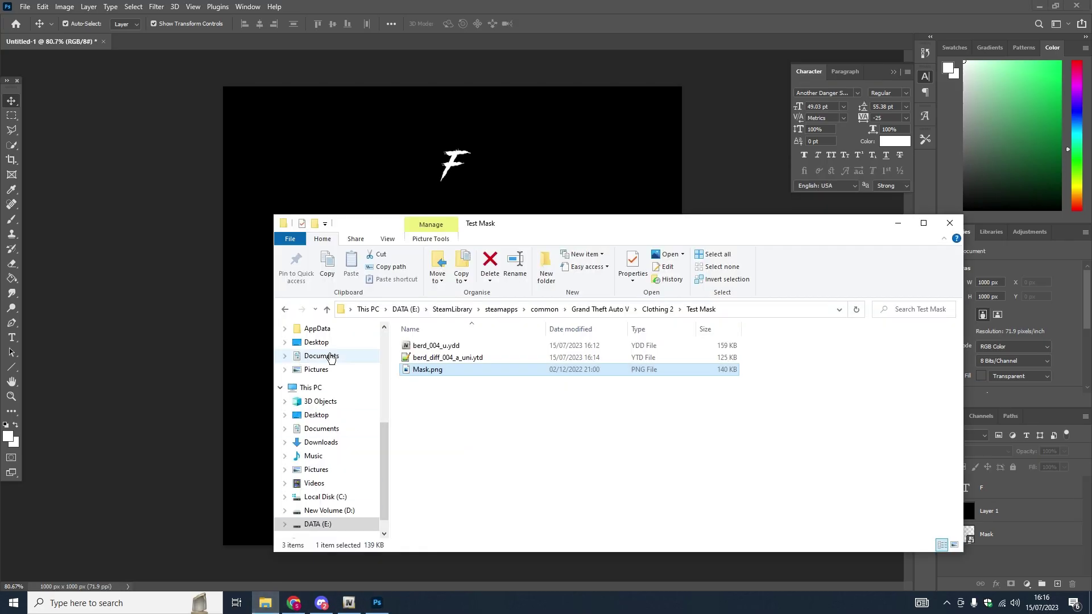
pyautogui.scroll(5, 334, 369)
pyautogui.click(344, 365)
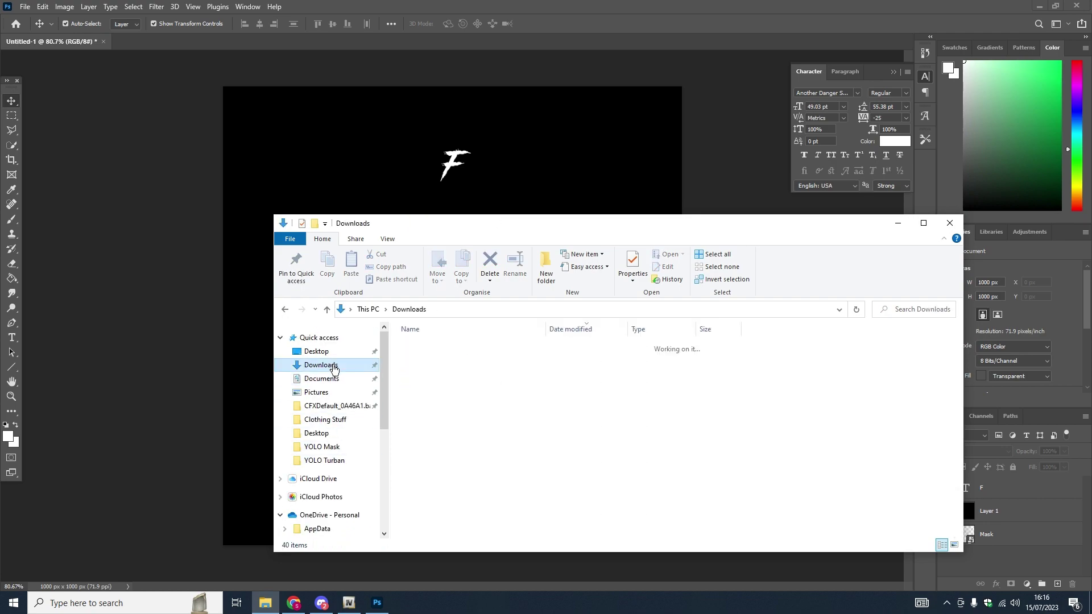
pyautogui.moveTo(432, 363); pyautogui.dragTo(248, 245)
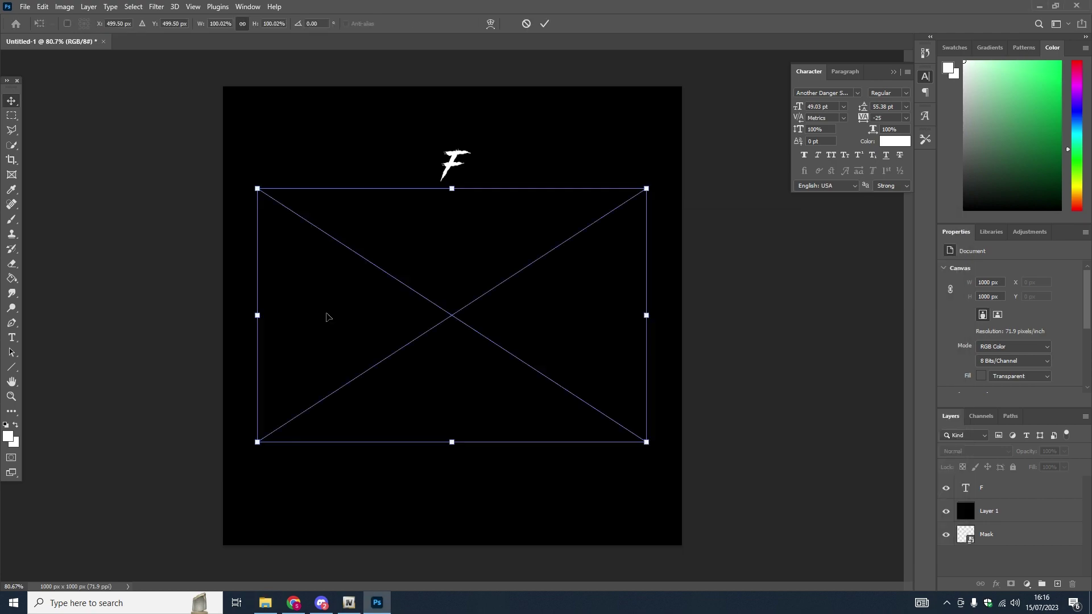
pyautogui.moveTo(647, 307); pyautogui.dragTo(656, 344)
pyautogui.press('Return')
pyautogui.hotkey('ctrl', '[')
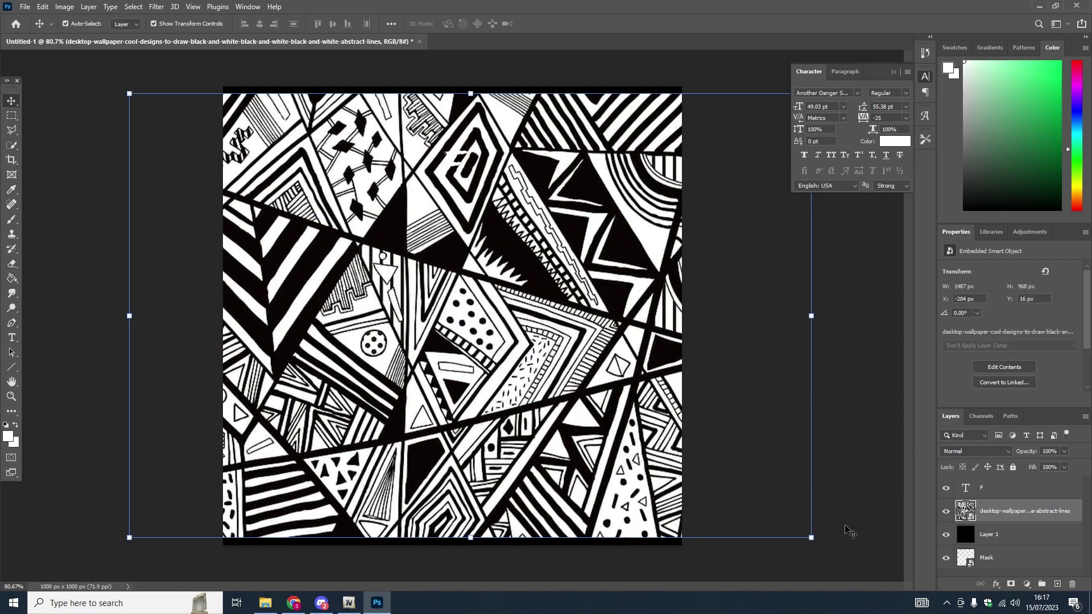
# - Enlarge and reposition the pattern, keep Normal blending, and reduce its opacity to 26%
pyautogui.moveTo(811, 537); pyautogui.dragTo(842, 545)
pyautogui.moveTo(671, 492); pyautogui.dragTo(642, 487)
pyautogui.press('Return')
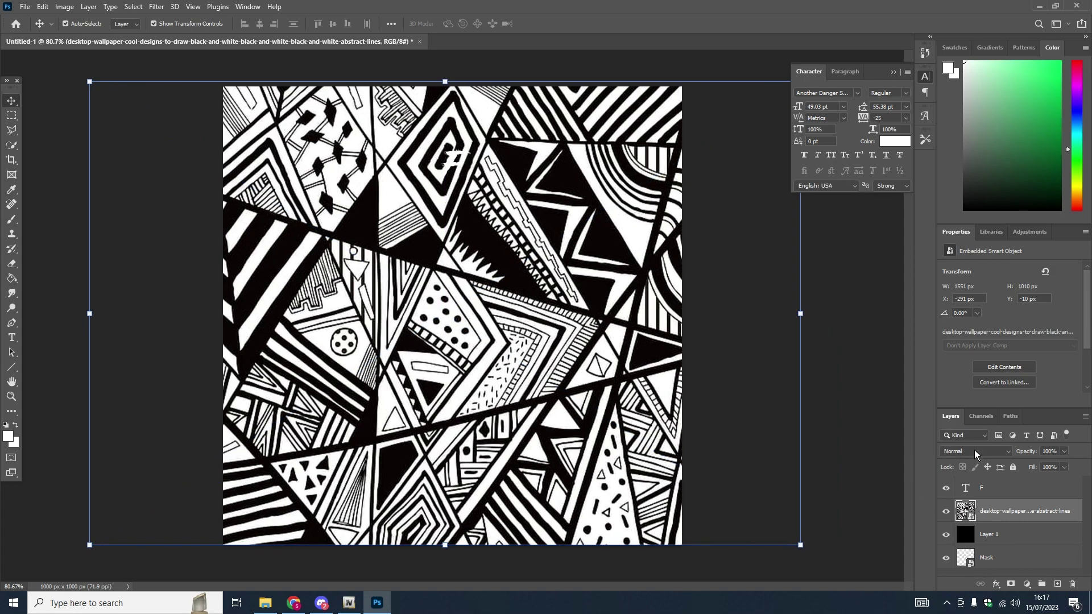
pyautogui.click(978, 452)
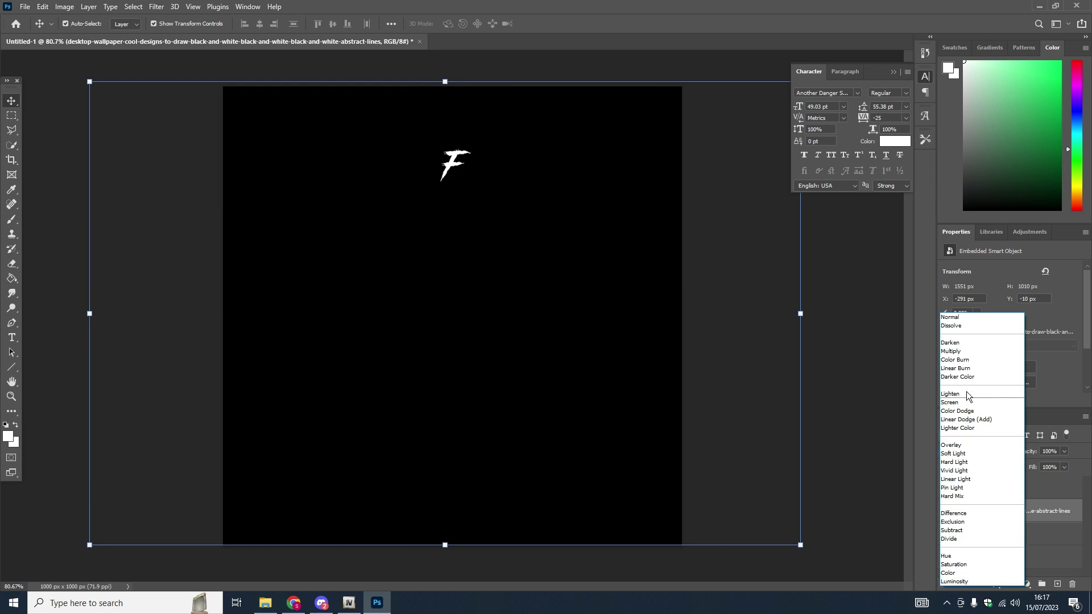
pyautogui.press('Escape')
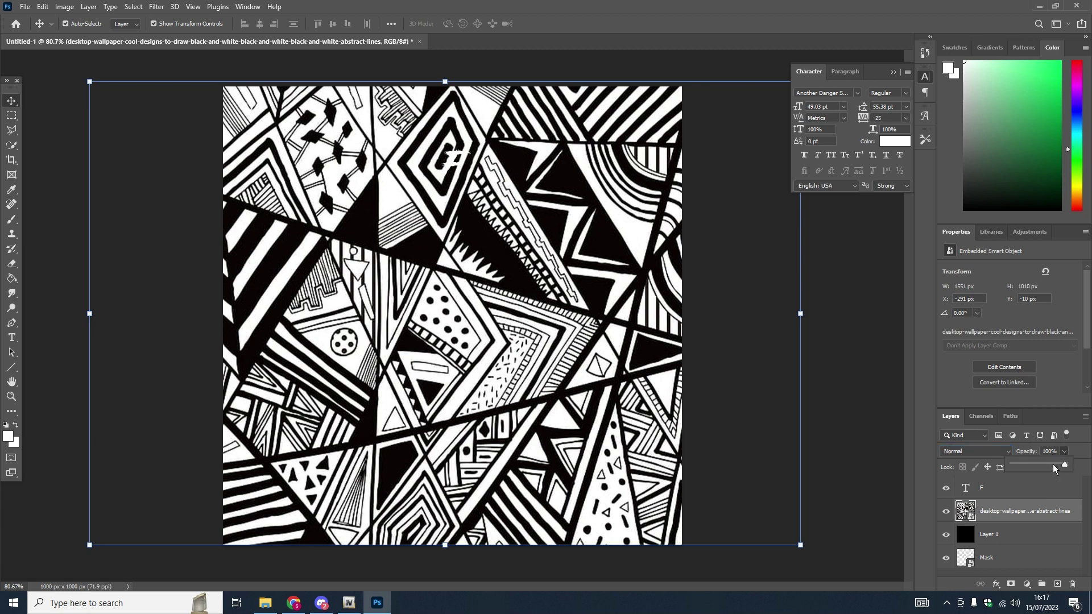
pyautogui.moveTo(1053, 464)
pyautogui.mouseDown()
pyautogui.moveTo(1028, 473)
pyautogui.moveTo(1032, 462)
pyautogui.mouseUp()
pyautogui.click(856, 461)
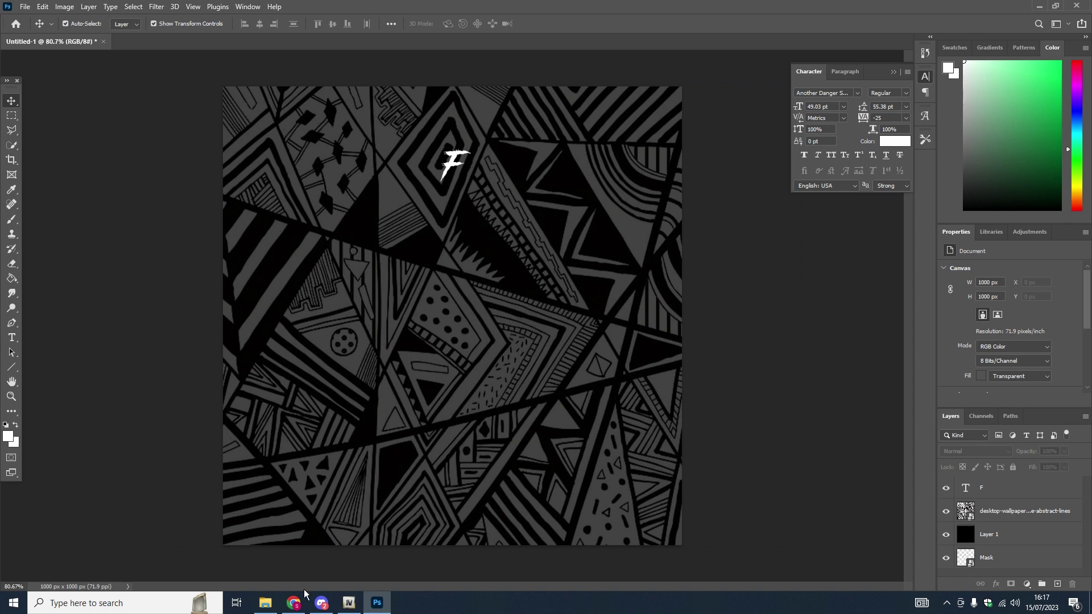
# - Place reddd-1.png from Downloads onto the Photoshop canvas
pyautogui.click(265, 603)
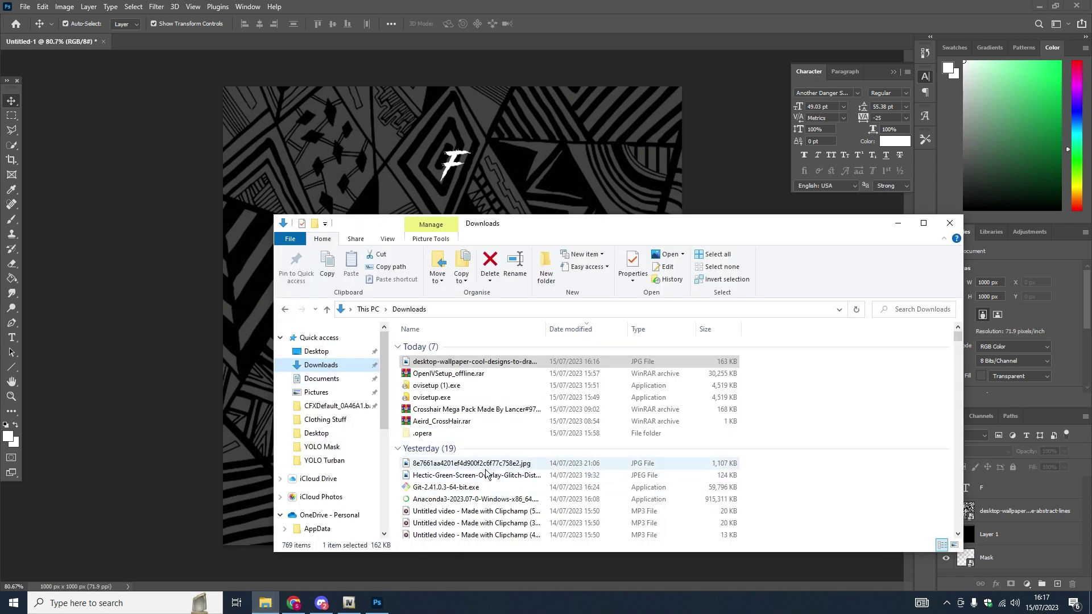
pyautogui.scroll(-3, 499, 491)
pyautogui.scroll(-3, 499, 491)
pyautogui.scroll(6, 499, 491)
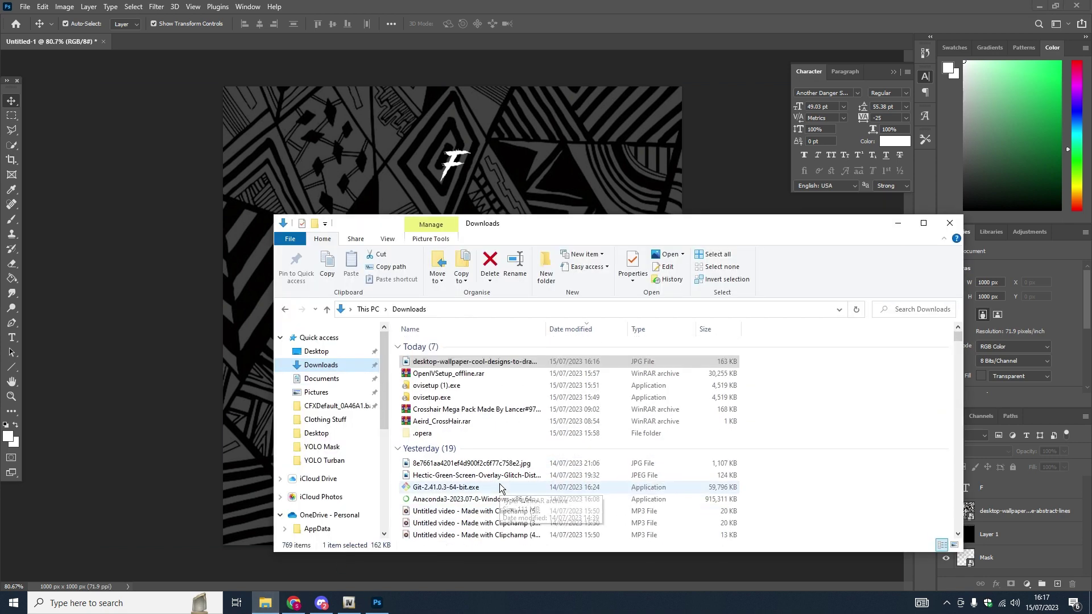
pyautogui.click(391, 403)
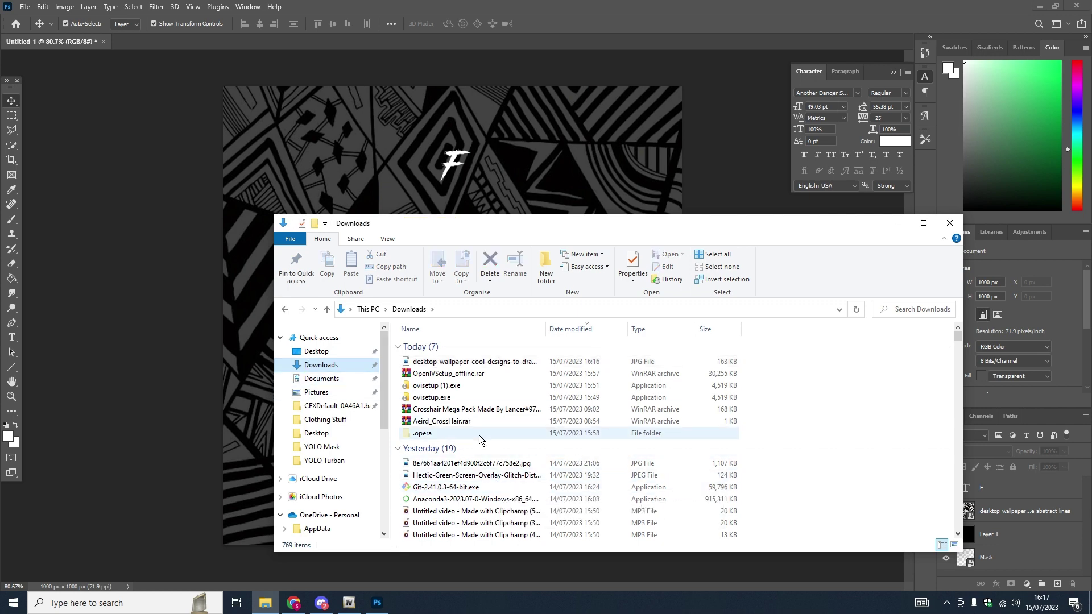
pyautogui.scroll(-5, 517, 471)
pyautogui.scroll(-1, 517, 471)
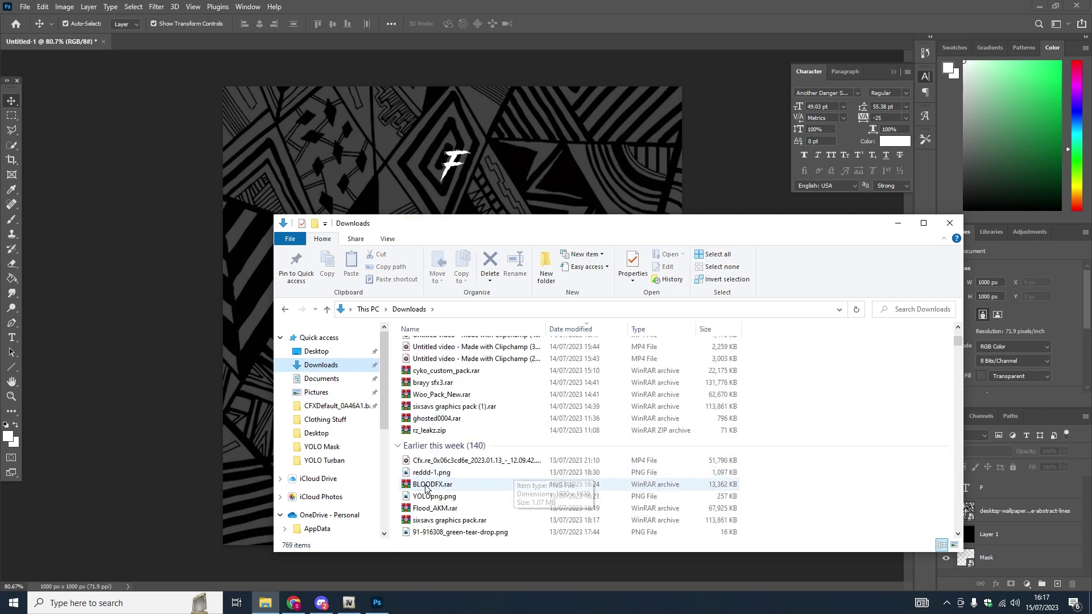
pyautogui.moveTo(517, 472); pyautogui.dragTo(229, 407)
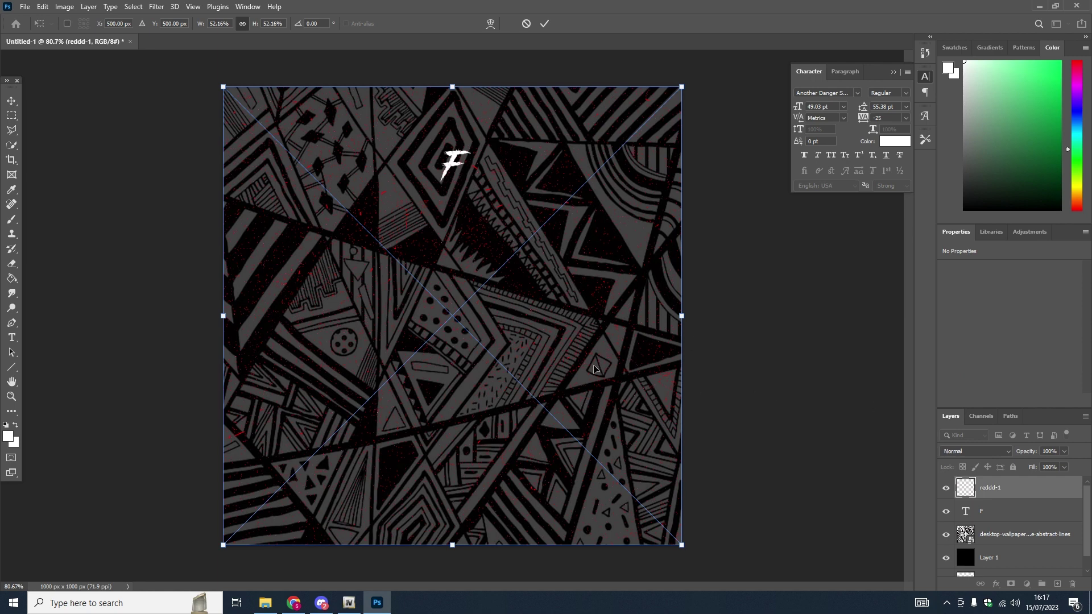
# - Move the reddd-1 layer below the F and give it a white Color Overlay
pyautogui.moveTo(1010, 490); pyautogui.dragTo(1010, 524)
pyautogui.rightClick(1011, 515)
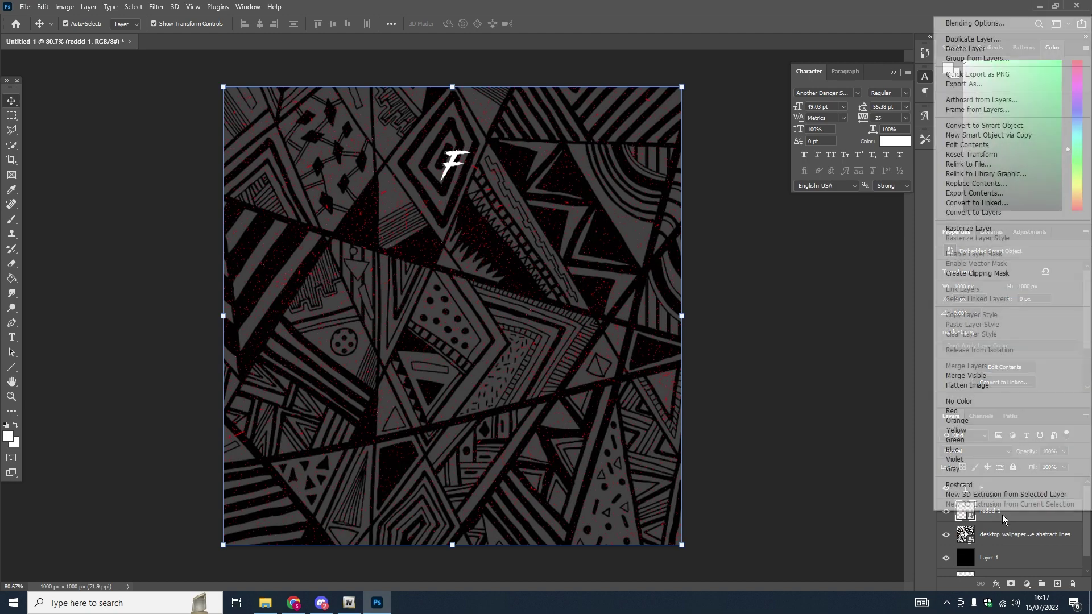
pyautogui.click(975, 24)
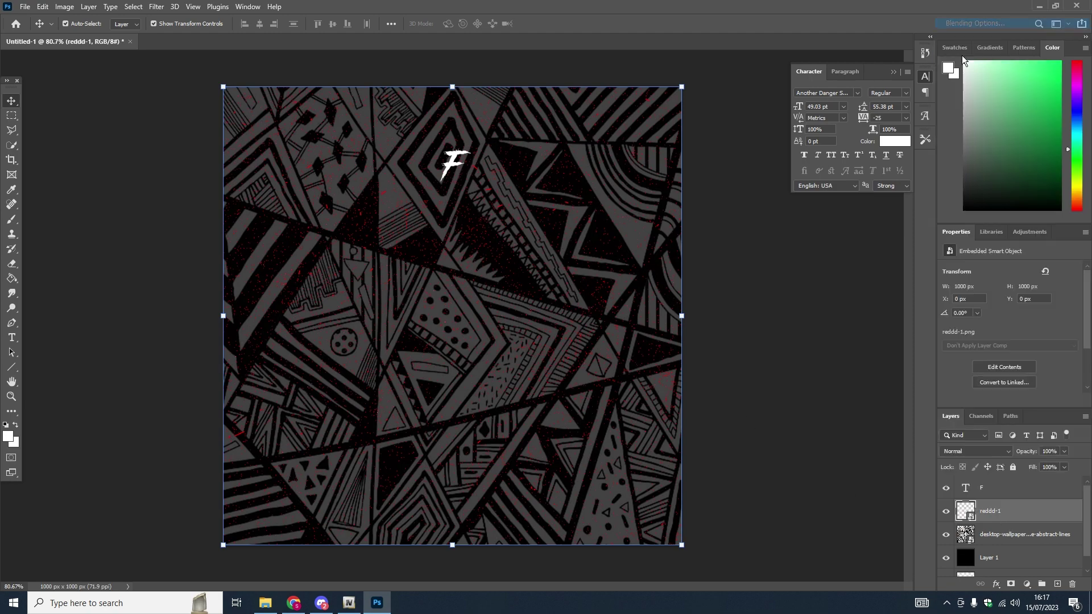
pyautogui.click(606, 423)
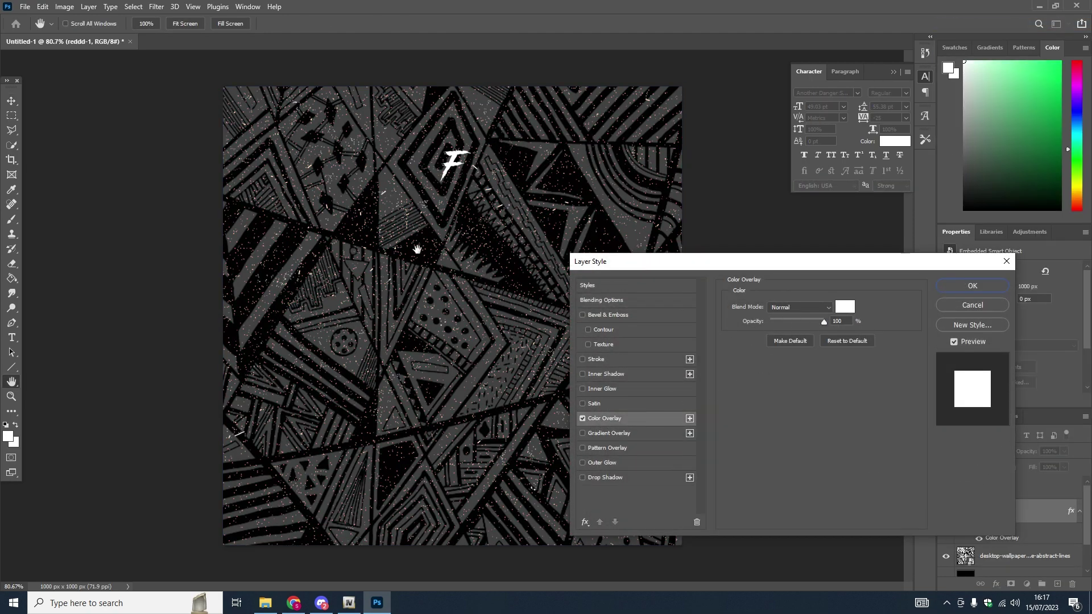
pyautogui.click(972, 306)
pyautogui.click(1018, 553)
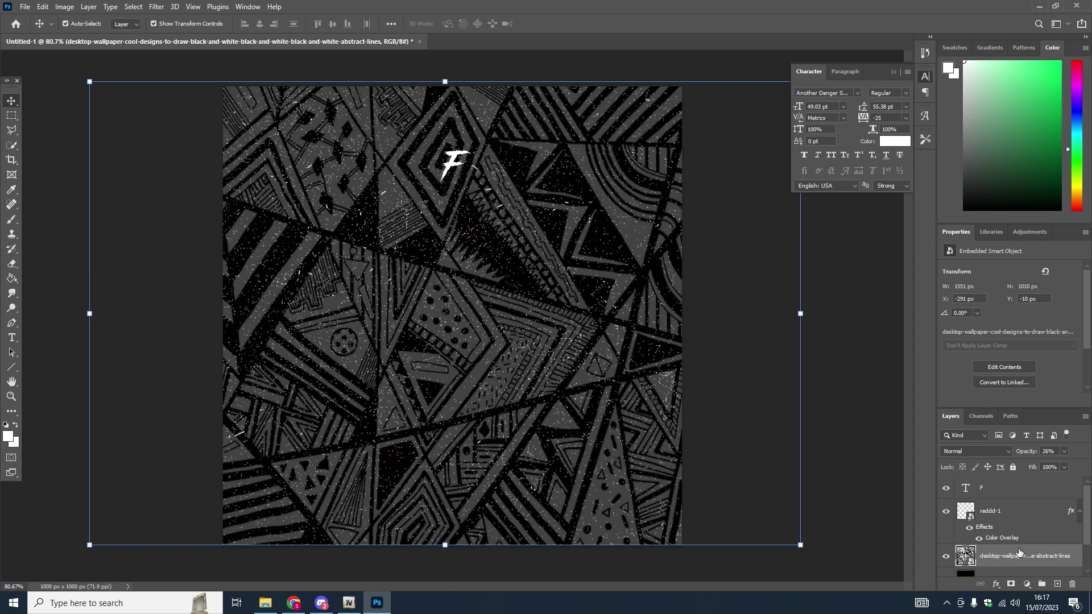
pyautogui.scroll(-1, 1061, 553)
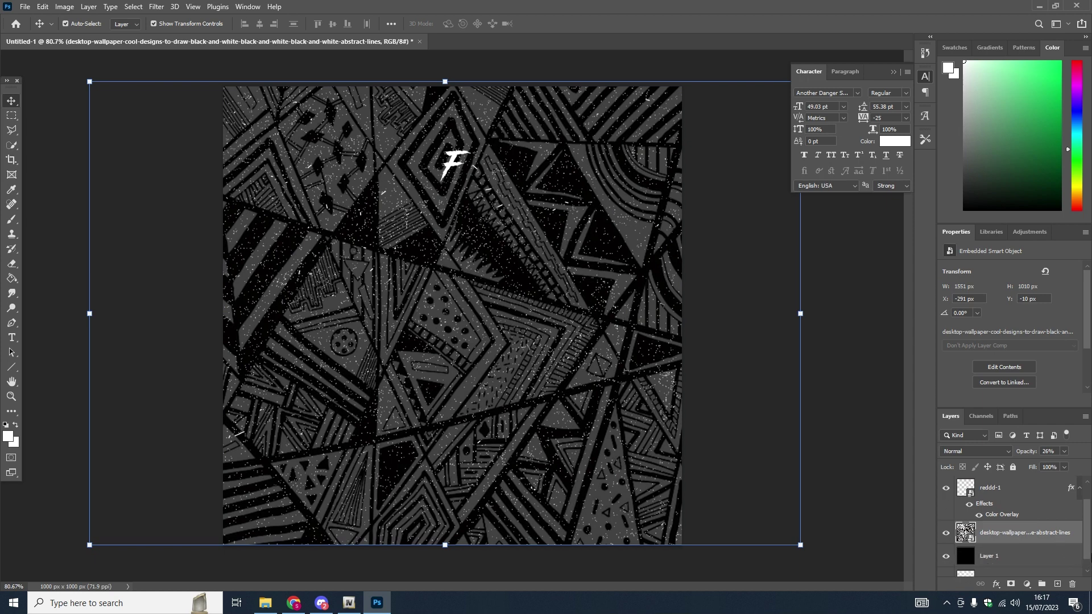
# - Add a 22.04% Uniform Add Noise smart filter to the abstract pattern layer
pyautogui.click(43, 6)
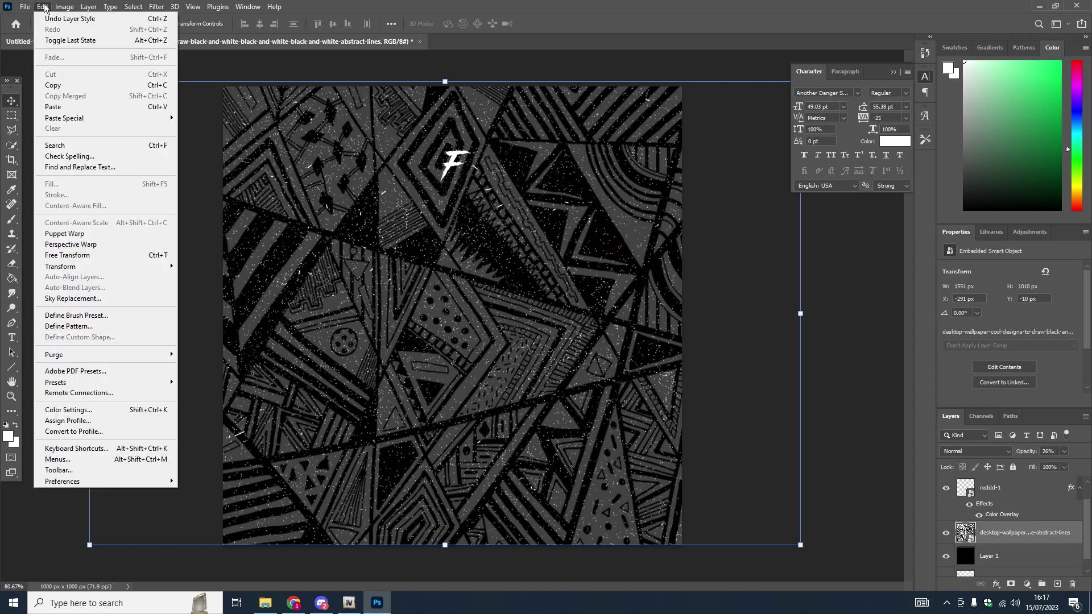
pyautogui.click(43, 7)
pyautogui.click(43, 6)
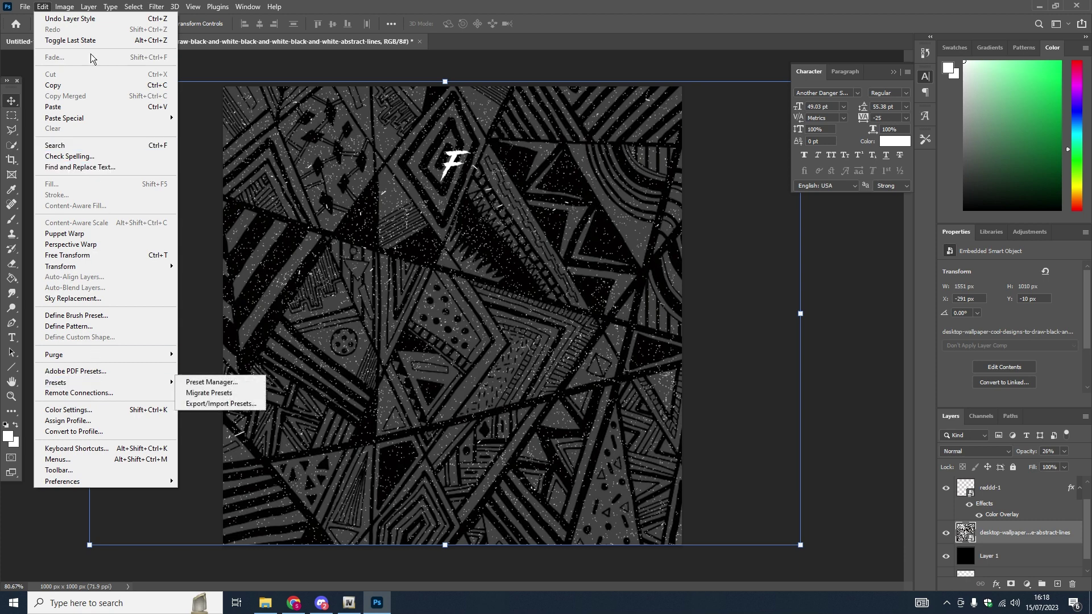
pyautogui.moveTo(155, 7)
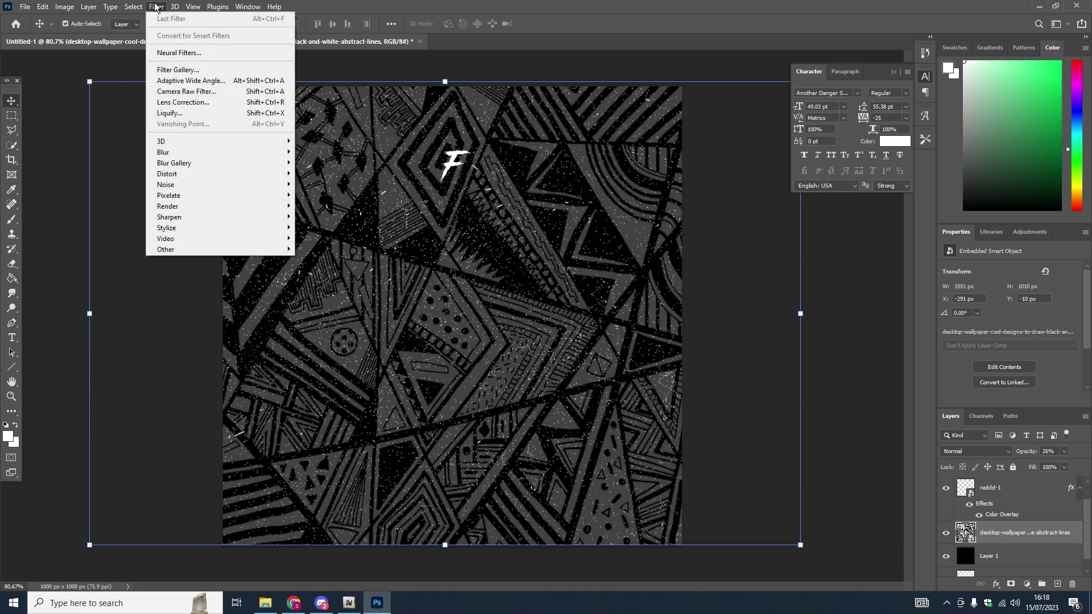
pyautogui.moveTo(227, 187)
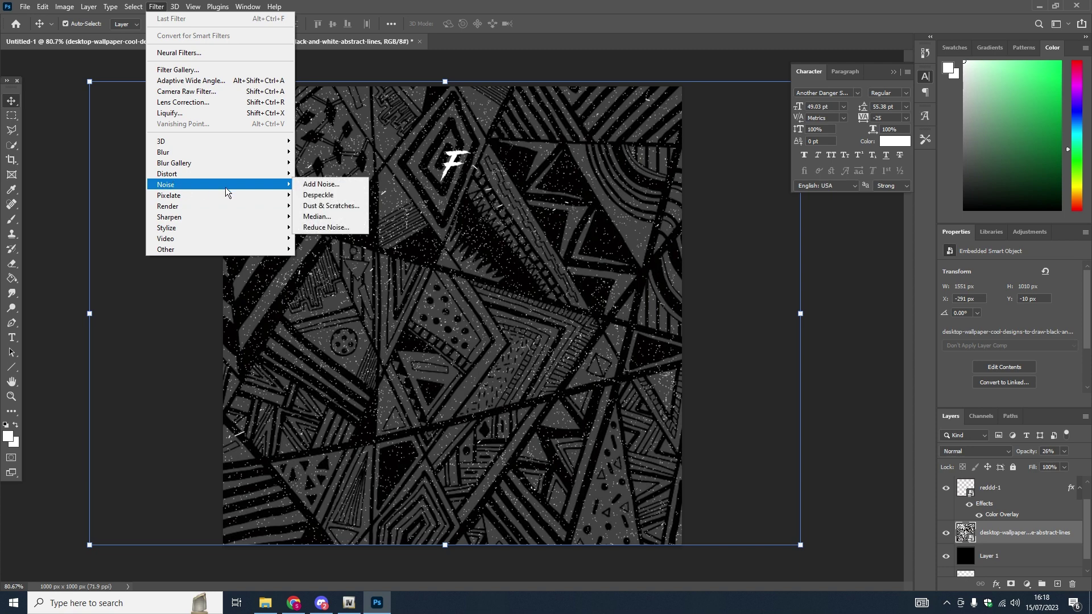
pyautogui.click(328, 188)
pyautogui.moveTo(496, 278)
pyautogui.mouseDown()
pyautogui.moveTo(512, 285)
pyautogui.moveTo(493, 283)
pyautogui.mouseUp()
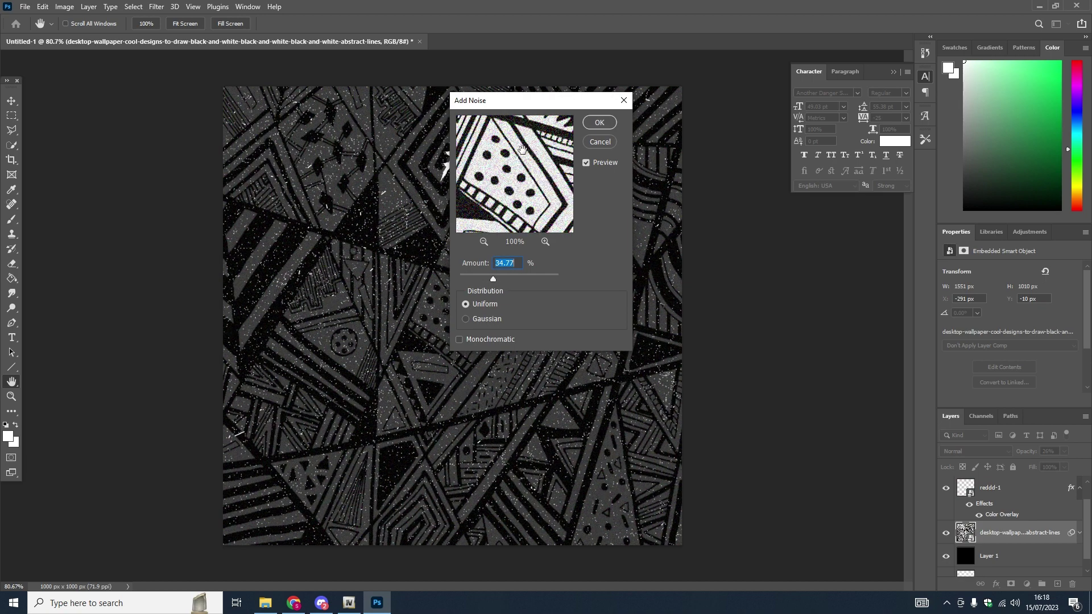
pyautogui.click(522, 149)
pyautogui.moveTo(493, 279)
pyautogui.mouseDown()
pyautogui.moveTo(473, 282)
pyautogui.moveTo(486, 282)
pyautogui.mouseUp()
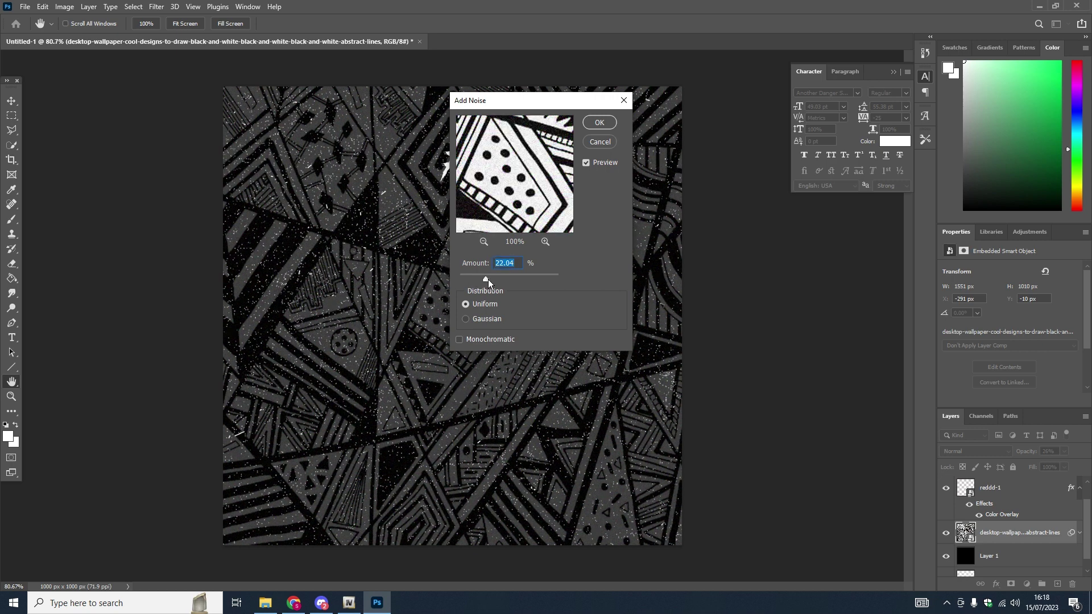
pyautogui.click(600, 123)
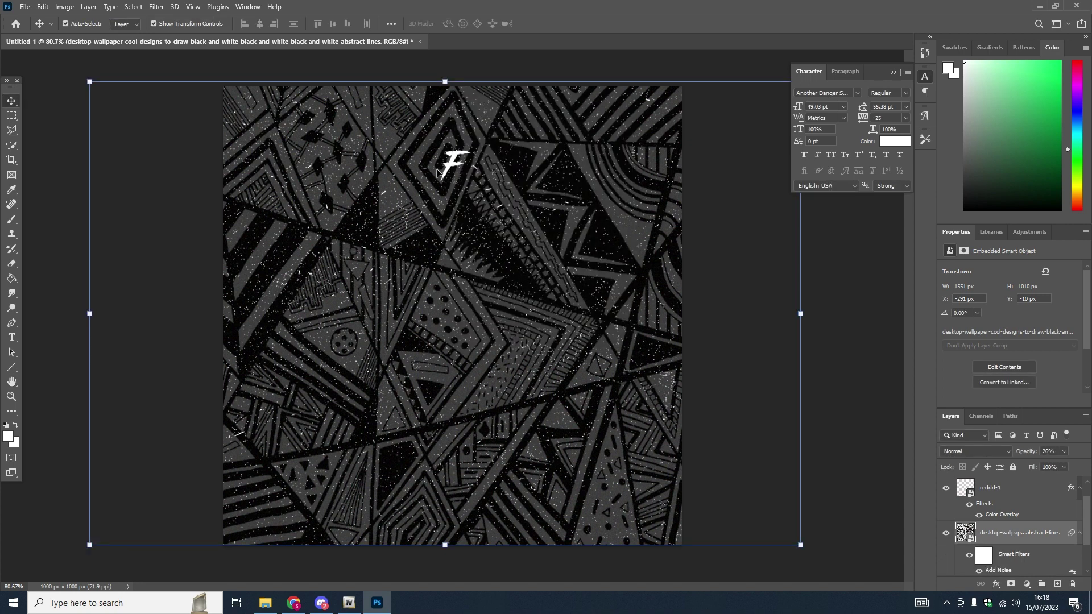
pyautogui.click(864, 397)
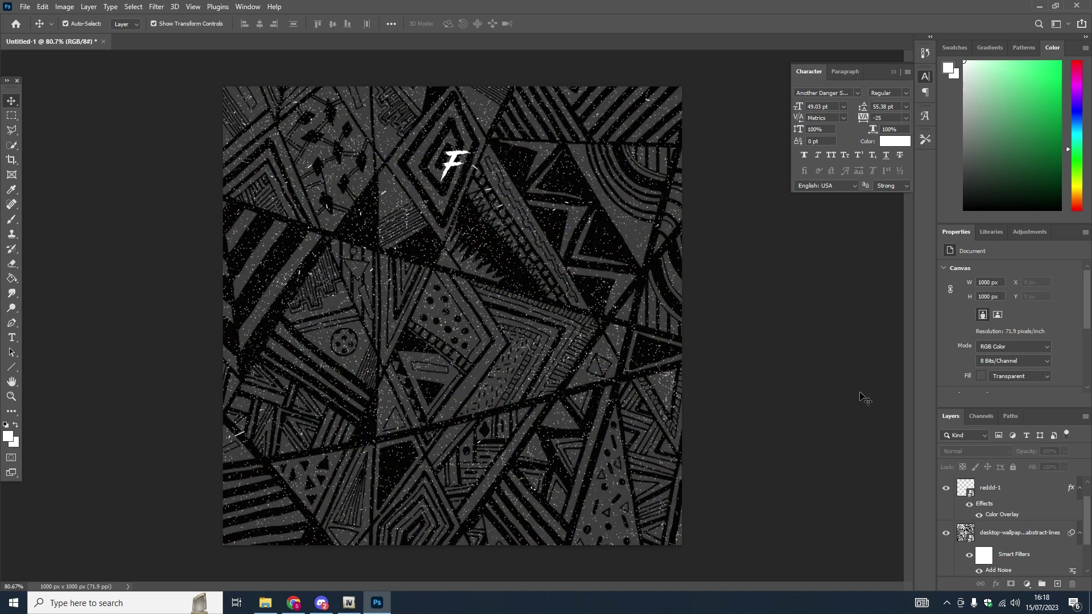
pyautogui.scroll(1, 1005, 515)
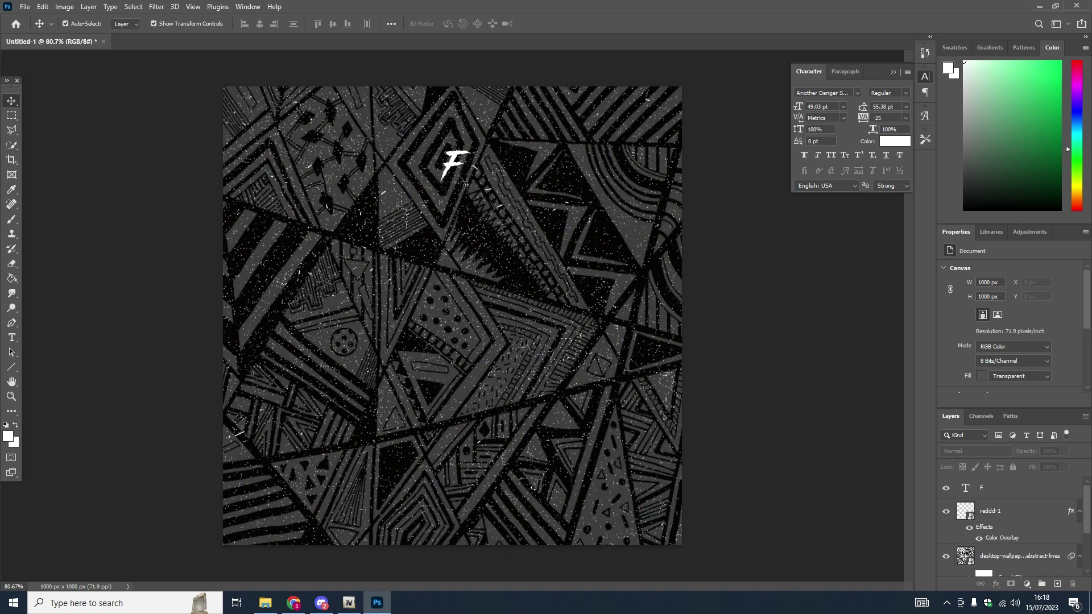
# - Find eye_dripping_1.png by searching 'eye' in Downloads and drag it onto the canvas
pyautogui.click(254, 610)
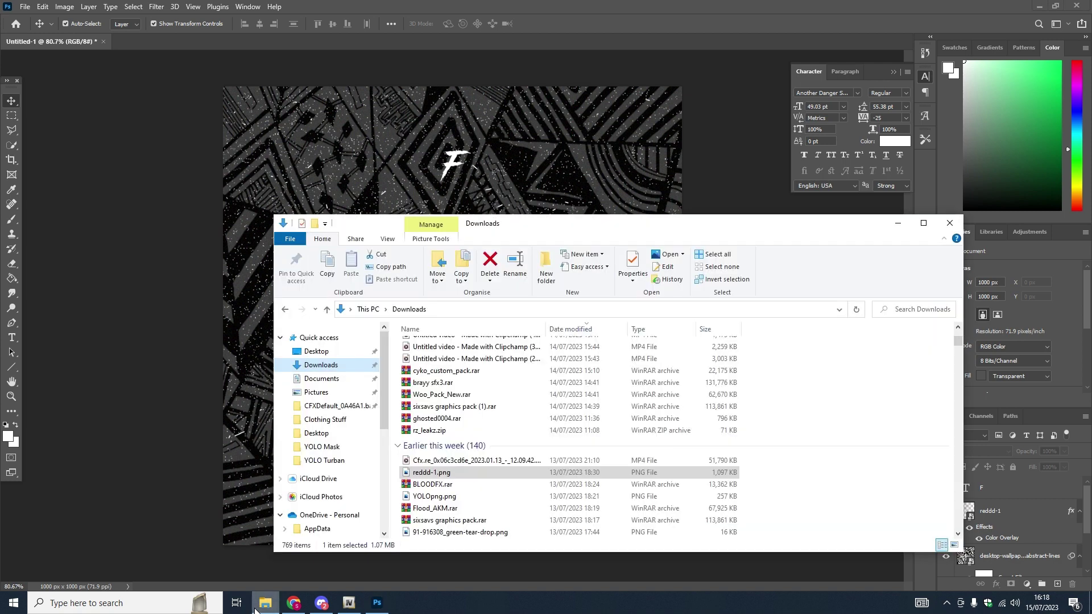
pyautogui.click(904, 308)
pyautogui.write('eye')
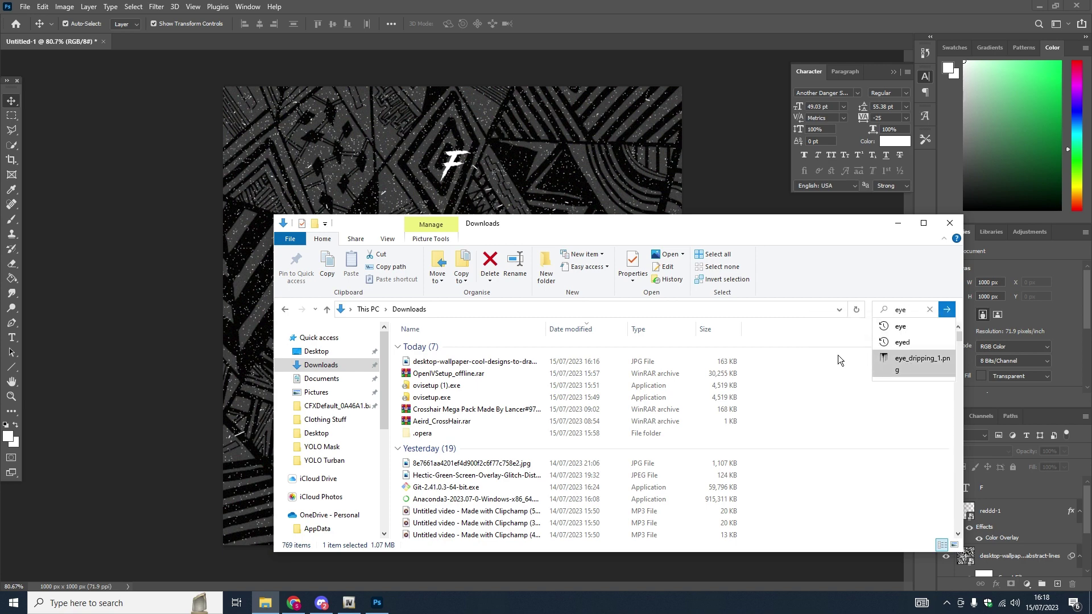
pyautogui.rightClick(905, 359)
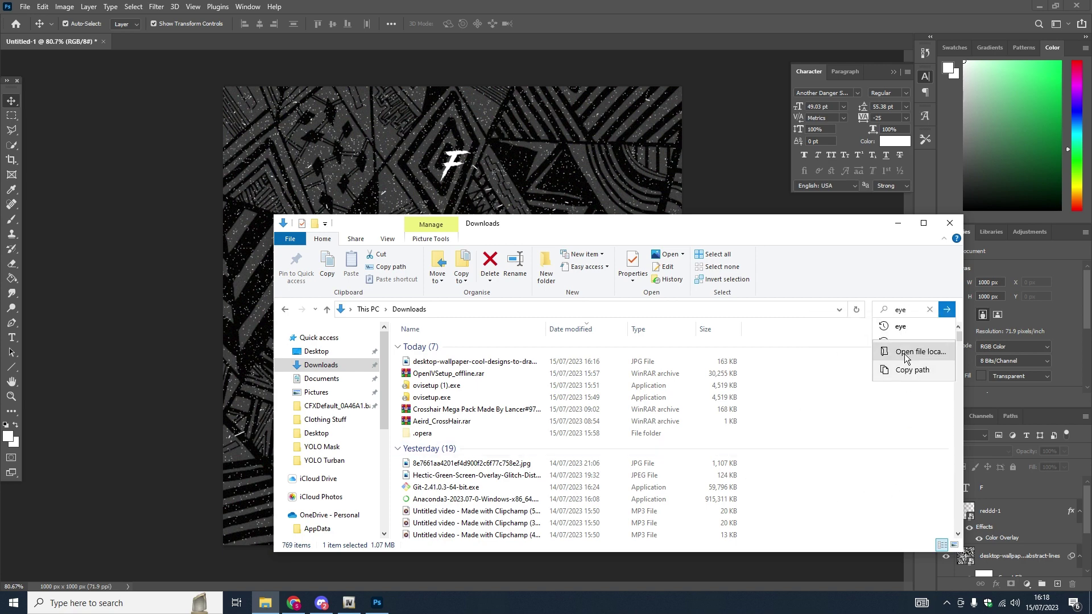
pyautogui.click(910, 352)
pyautogui.moveTo(432, 535); pyautogui.dragTo(253, 441)
# - Give the eye_dripping_1 layer a white Color Overlay
pyautogui.rightClick(1009, 490)
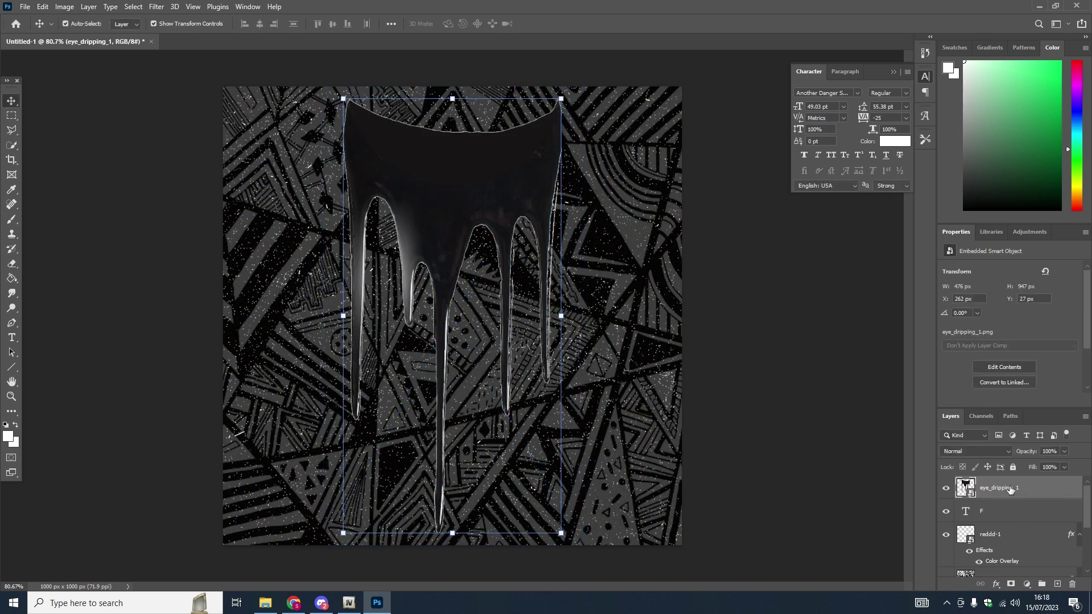
pyautogui.click(841, 227)
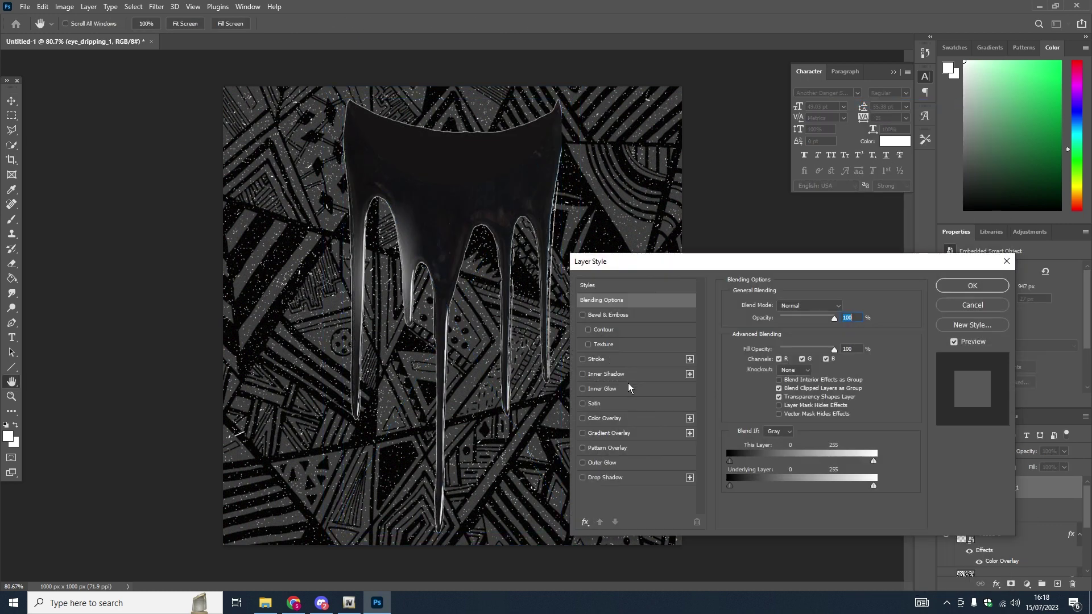
pyautogui.click(582, 419)
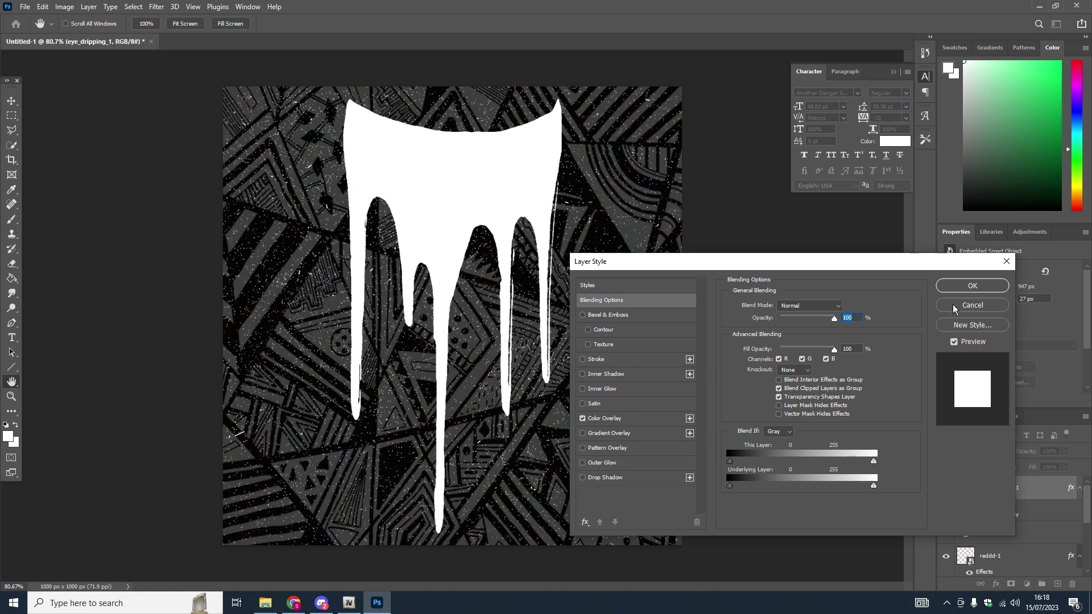
pyautogui.click(968, 284)
# - Shrink the drip to 88 × 128 px and position it over the mask's left eye
pyautogui.scroll(-5, 953, 558)
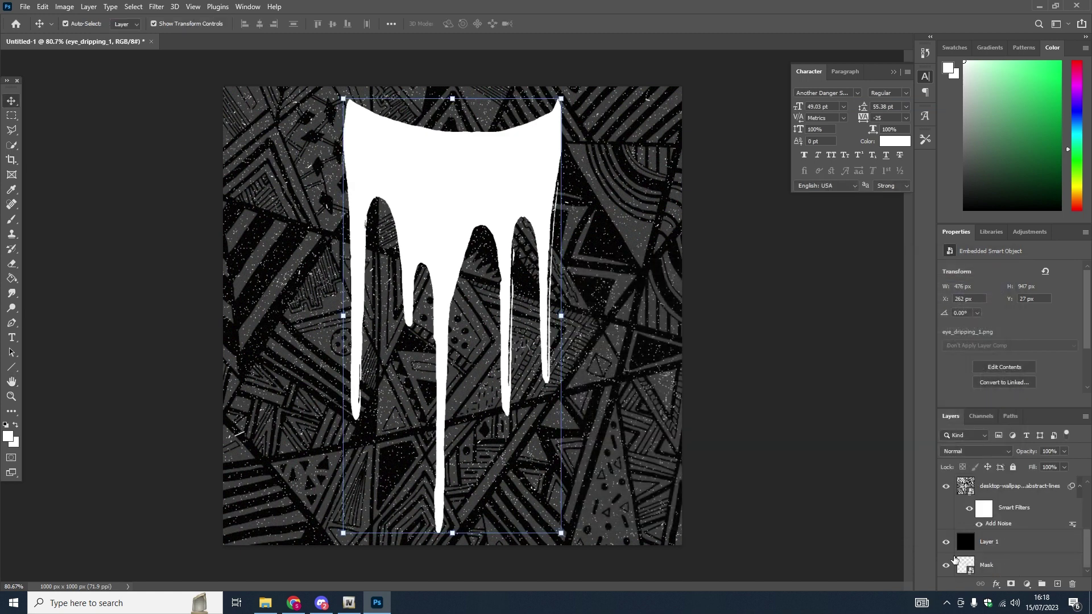
pyautogui.click(946, 542)
pyautogui.click(945, 488)
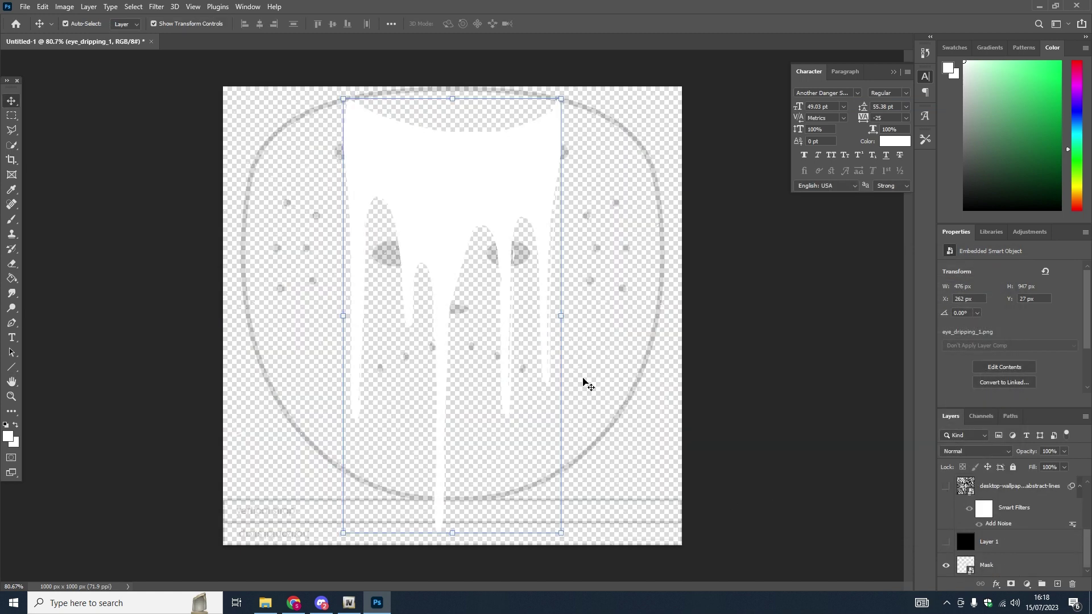
pyautogui.moveTo(565, 312); pyautogui.dragTo(303, 356)
pyautogui.moveTo(283, 290); pyautogui.dragTo(403, 281)
pyautogui.scroll(3, 403, 281)
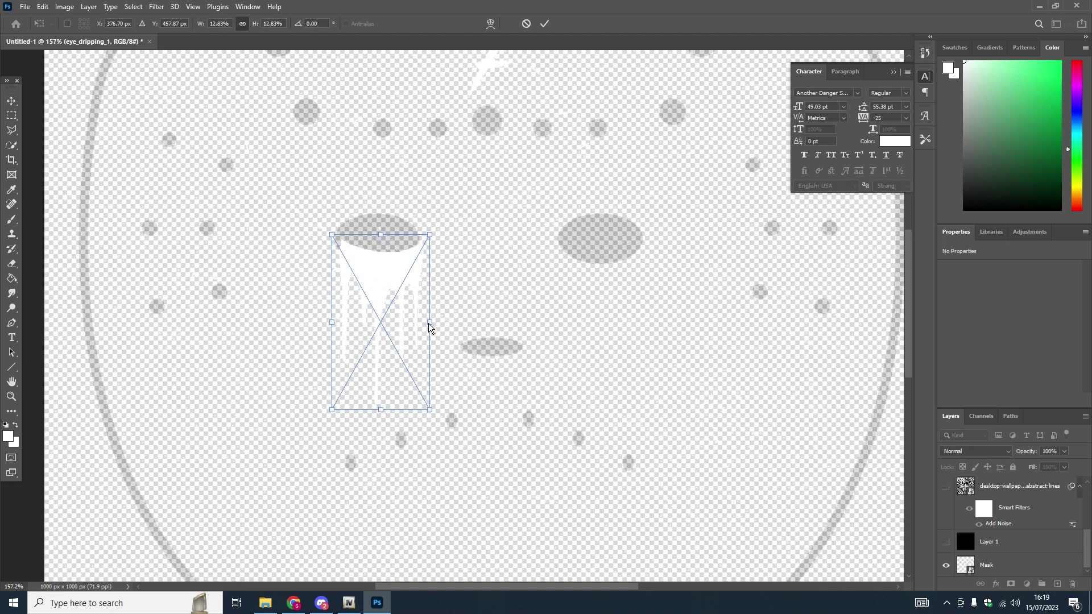
pyautogui.moveTo(430, 321); pyautogui.dragTo(401, 322)
pyautogui.moveTo(370, 289)
pyautogui.mouseDown()
pyautogui.moveTo(378, 265)
pyautogui.moveTo(420, 283)
pyautogui.moveTo(325, 309)
pyautogui.moveTo(377, 292)
pyautogui.mouseUp()
pyautogui.moveTo(374, 377); pyautogui.dragTo(375, 354)
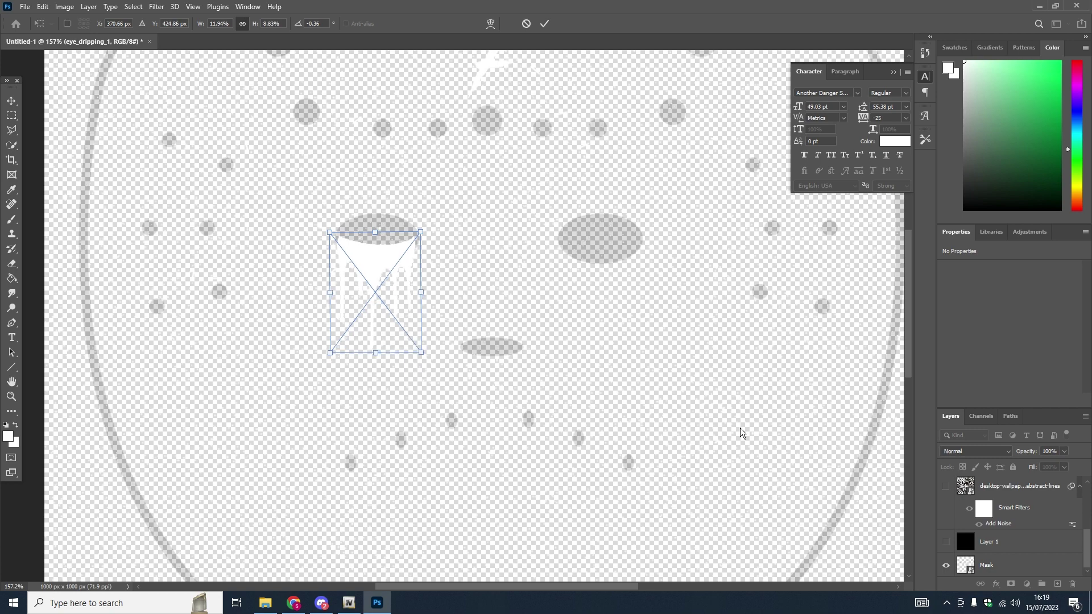
pyautogui.click(946, 543)
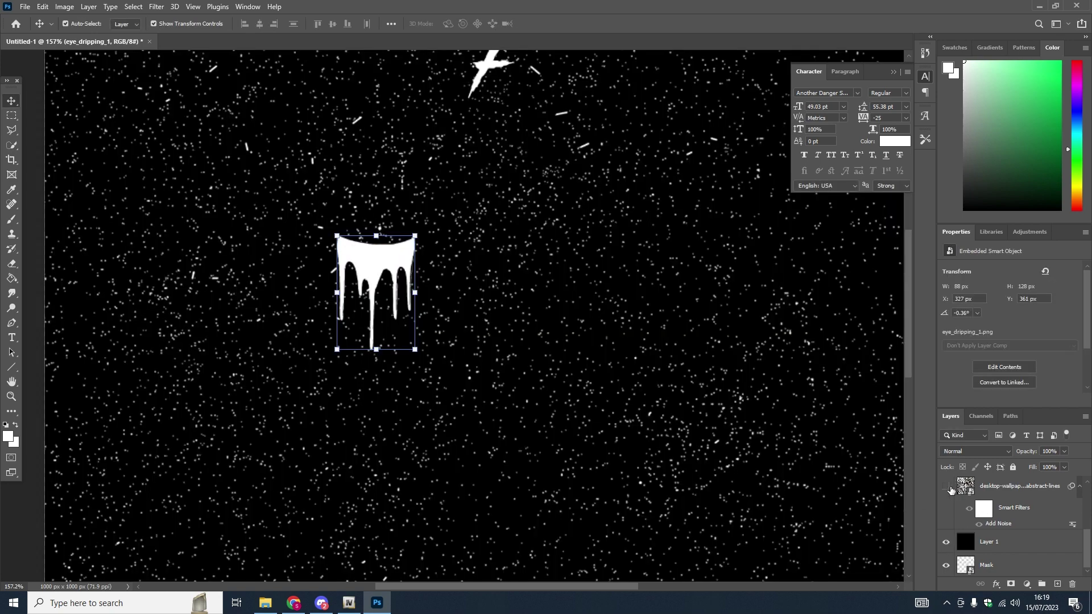
# - Toggle Layer 1 and the pattern layer to check the drip, leaving both visible
pyautogui.click(946, 486)
pyautogui.scroll(-5, 418, 278)
pyautogui.click(736, 366)
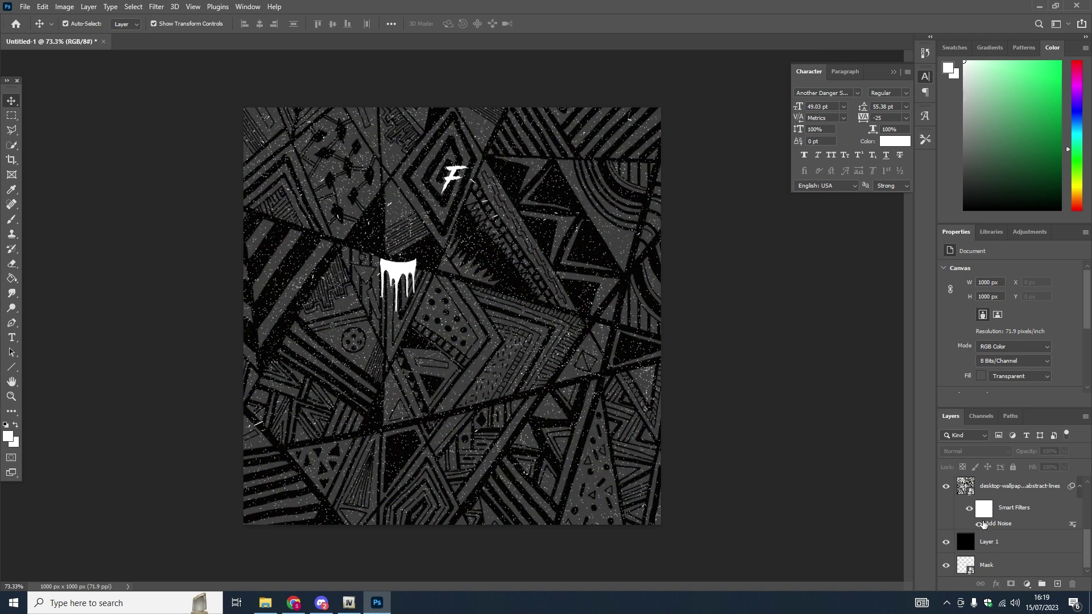
pyautogui.click(946, 545)
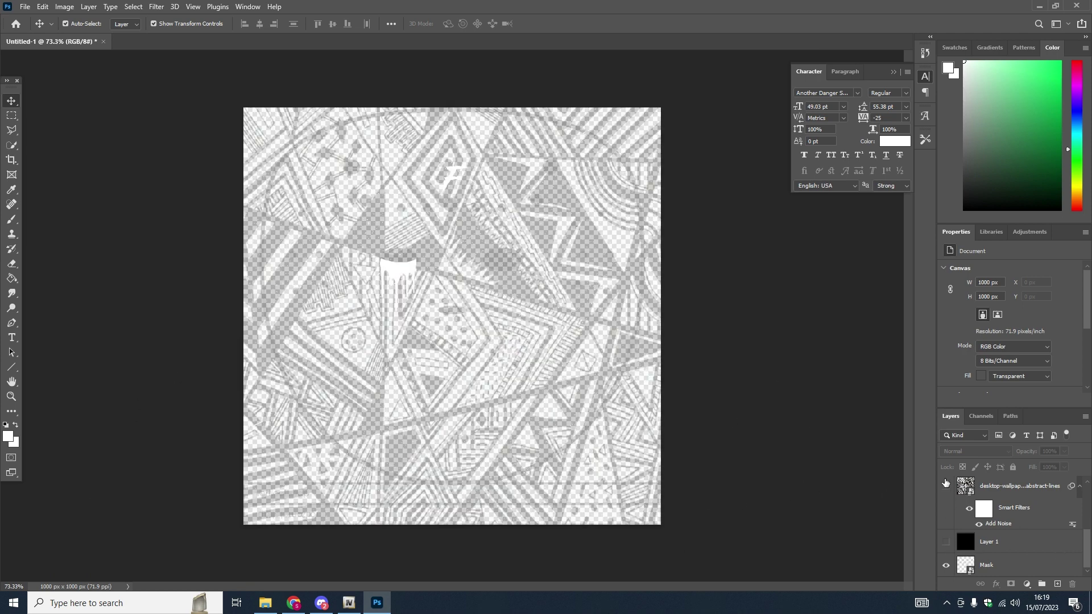
pyautogui.click(946, 486)
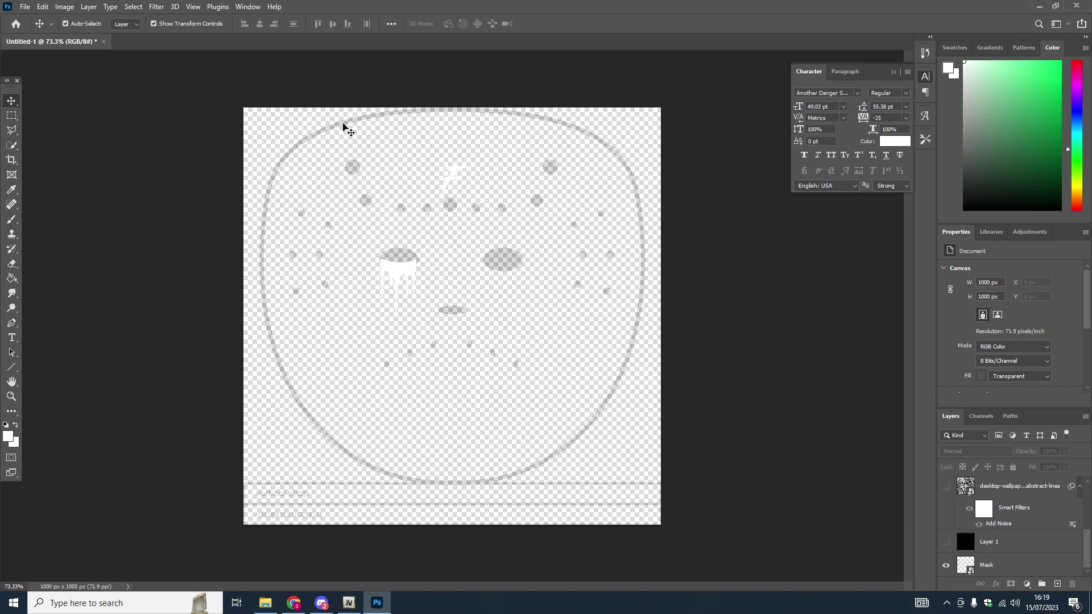
pyautogui.click(946, 542)
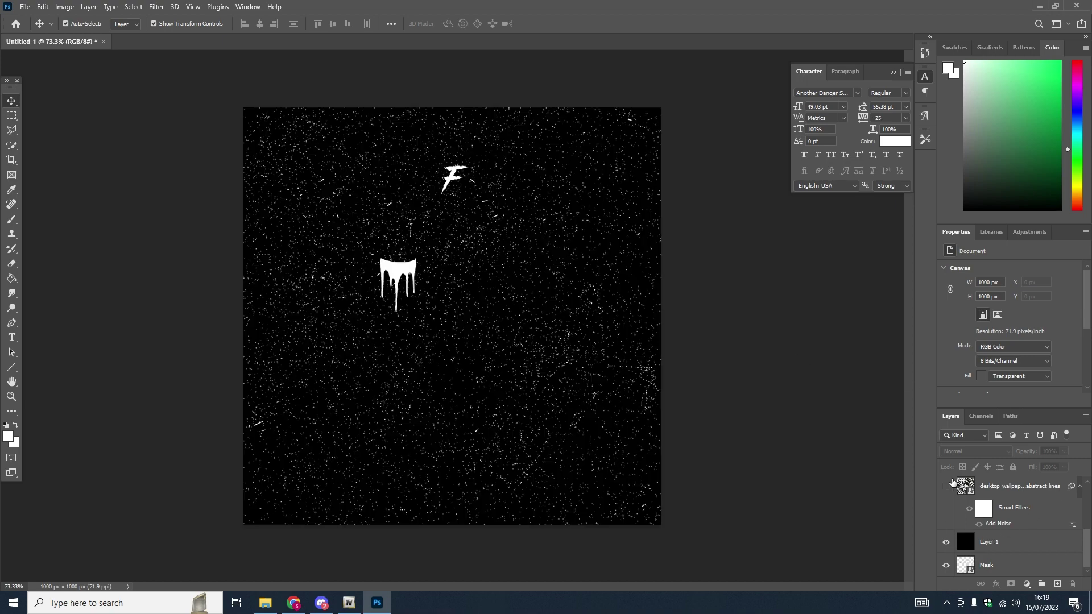
pyautogui.click(947, 486)
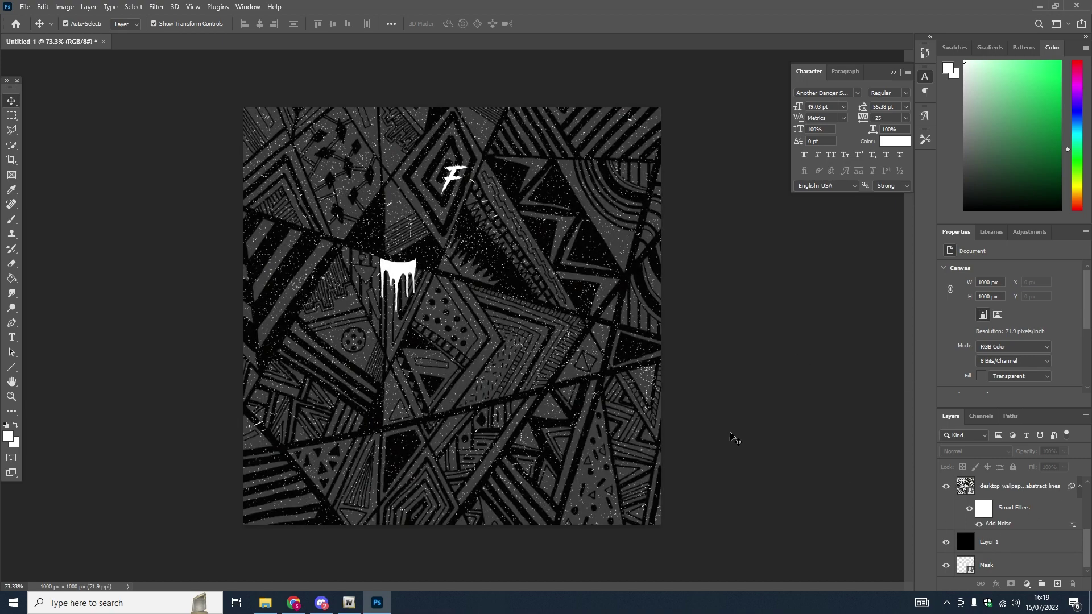
# - Save the texture as Untitled-1.png in Clothing 2 > Test Mask with default PNG options
pyautogui.click(25, 6)
pyautogui.click(67, 143)
pyautogui.click(620, 400)
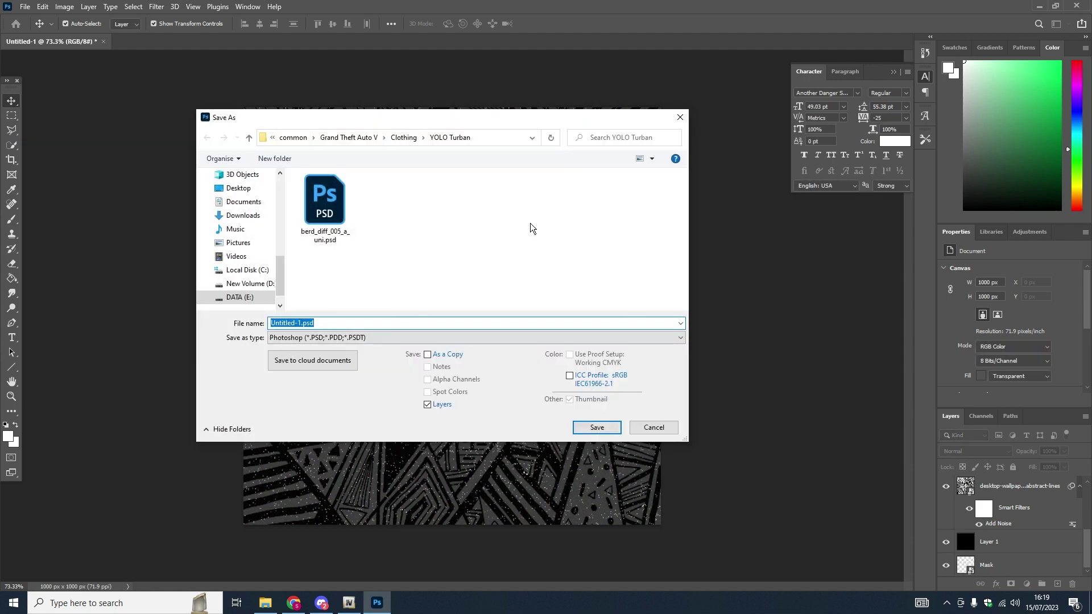
pyautogui.click(407, 138)
pyautogui.click(394, 138)
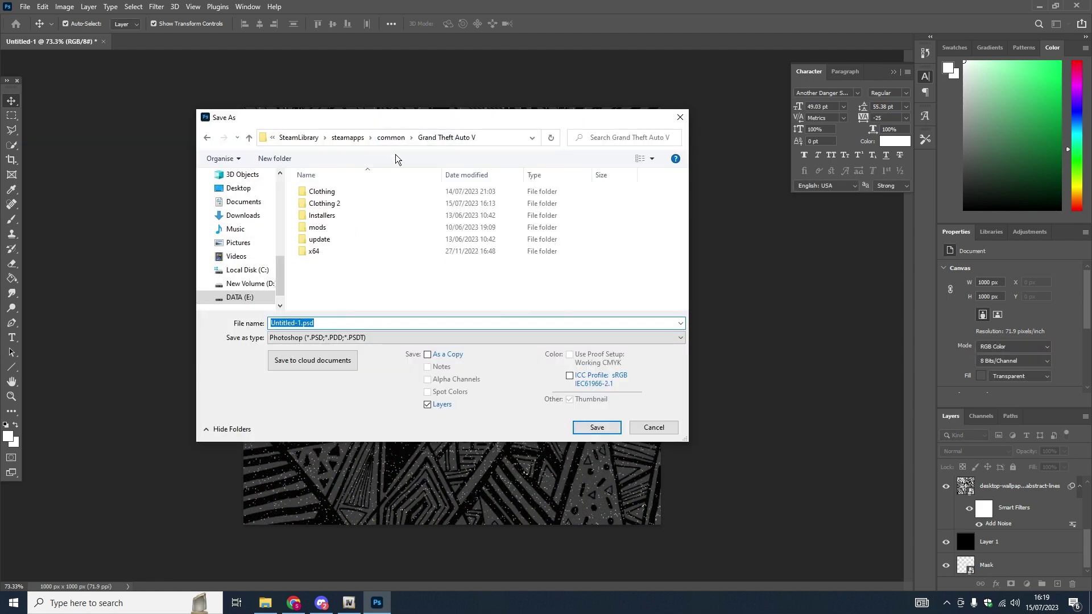
pyautogui.doubleClick(333, 204)
pyautogui.doubleClick(329, 194)
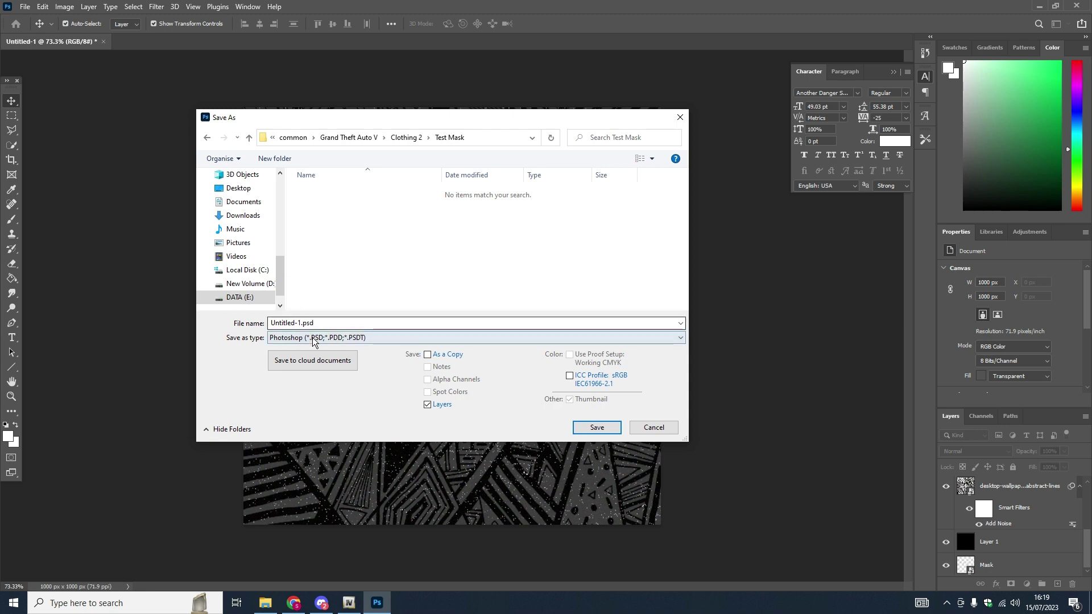
pyautogui.click(307, 338)
pyautogui.click(292, 493)
pyautogui.click(599, 431)
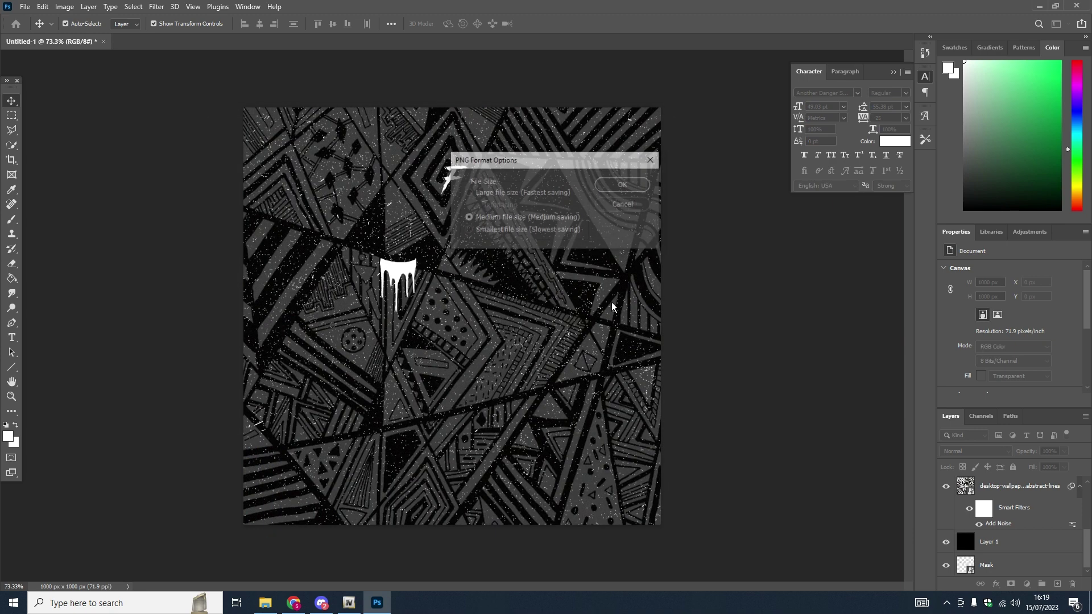
pyautogui.click(624, 184)
# - In OpenIV, open the berd_diff_004_a_uni.ytd texture file in the texture editor
pyautogui.click(349, 602)
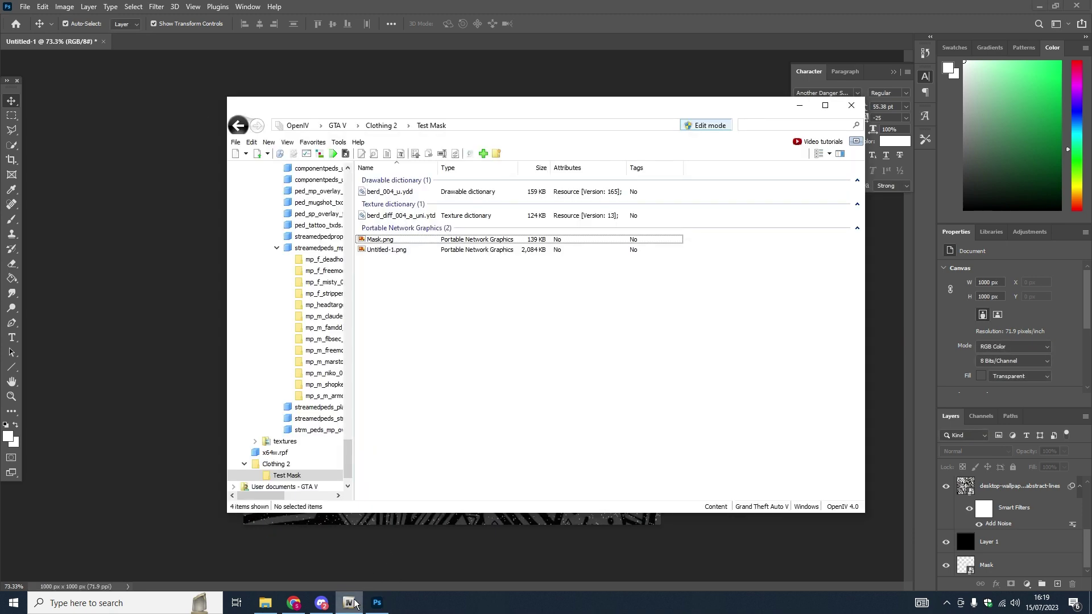
pyautogui.doubleClick(434, 216)
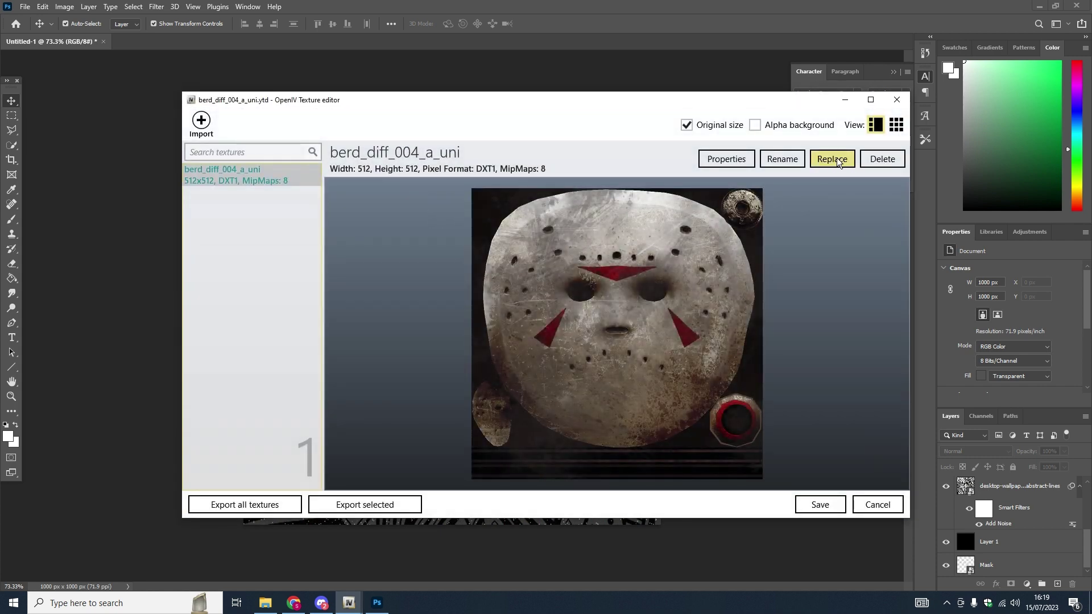
pyautogui.click(897, 99)
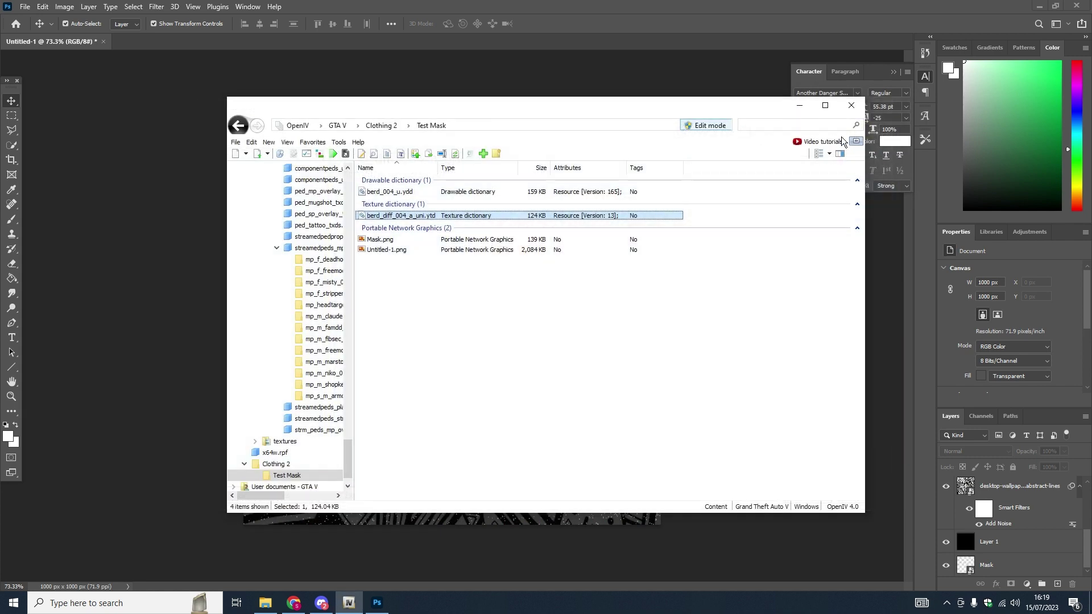
pyautogui.doubleClick(419, 216)
pyautogui.click(892, 99)
pyautogui.doubleClick(502, 215)
# - Replace the mask texture with Untitled-1.png, save it, and open the berd_004_u model
pyautogui.click(834, 159)
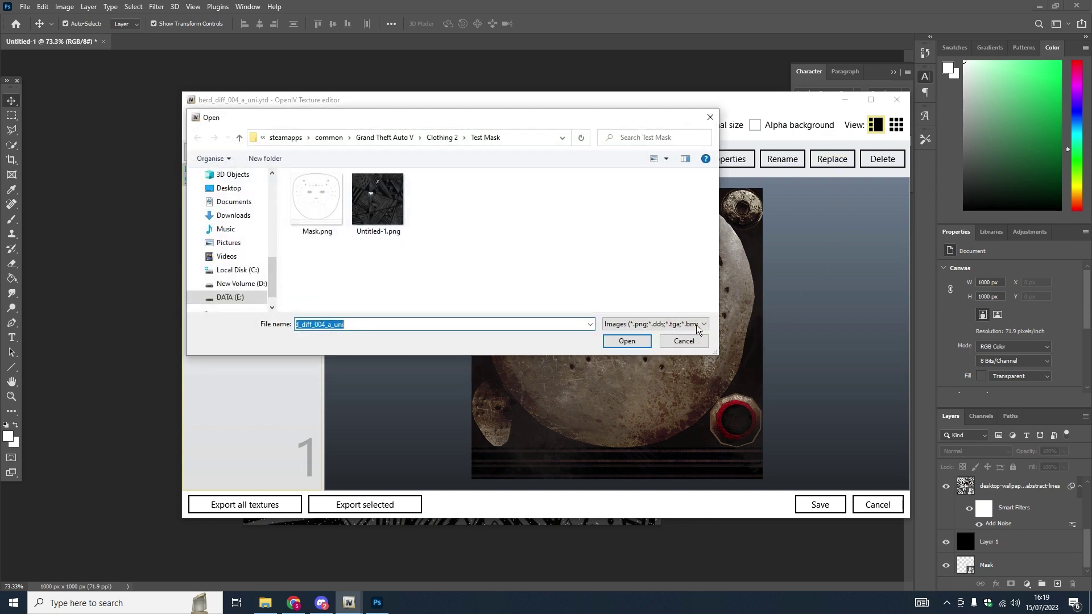
pyautogui.doubleClick(377, 202)
pyautogui.moveTo(660, 332); pyautogui.dragTo(772, 339)
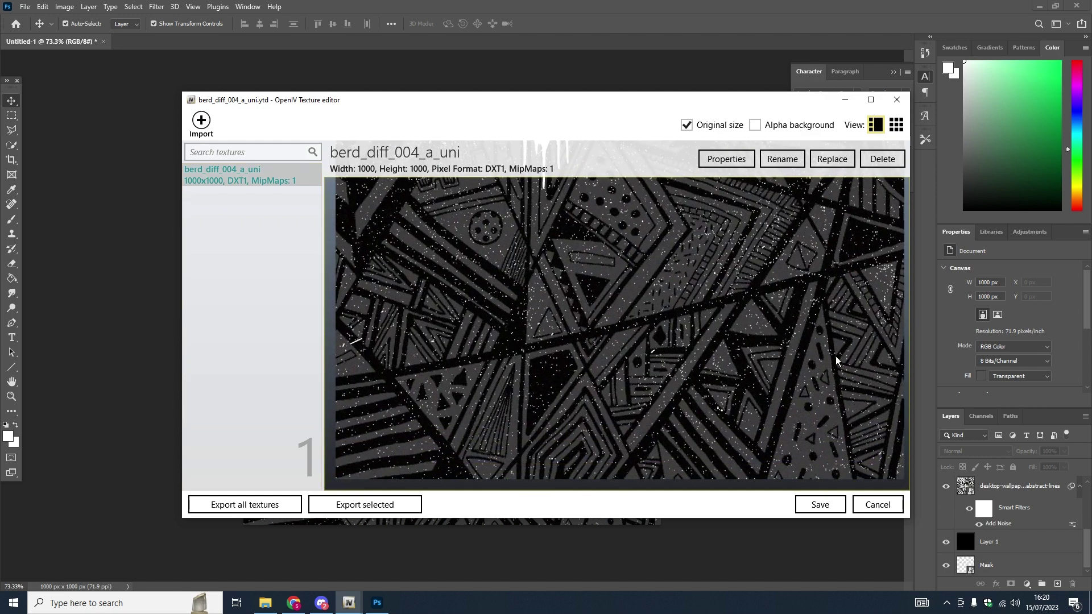
pyautogui.click(820, 505)
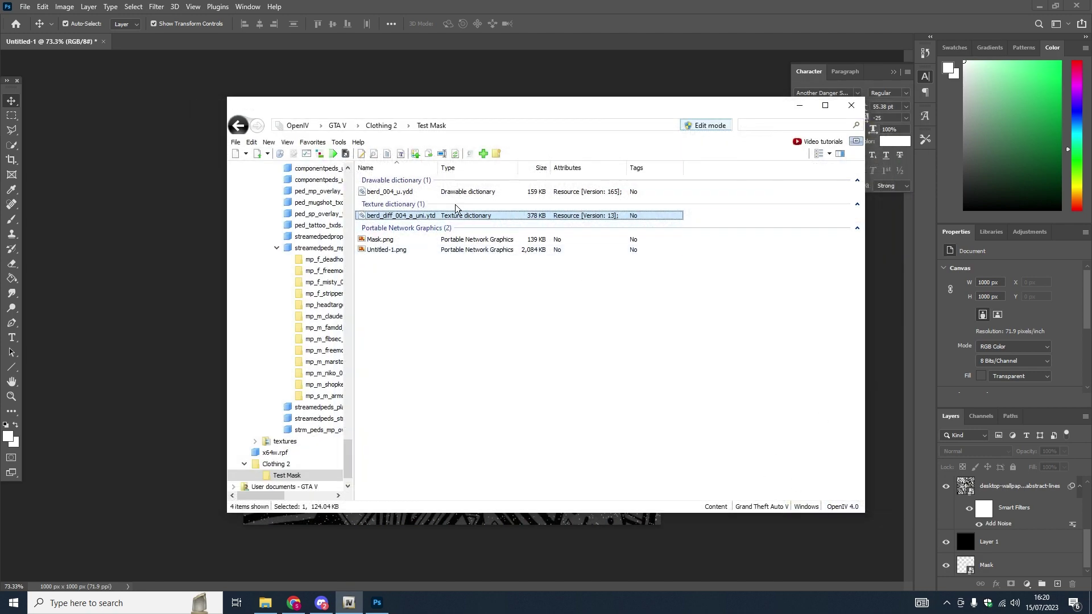
pyautogui.doubleClick(433, 191)
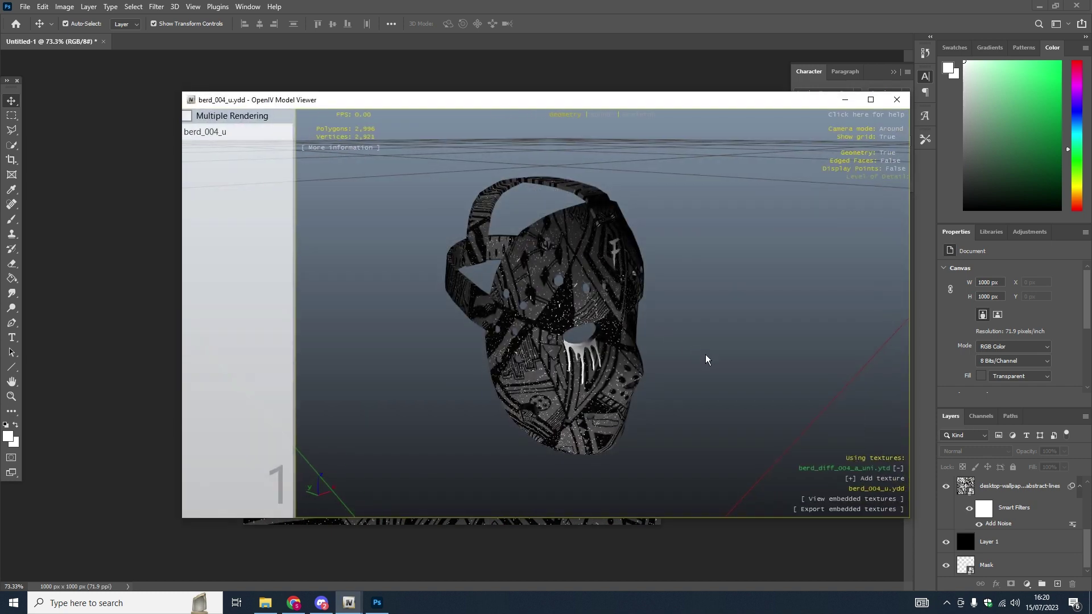
# - Maximise the Model Viewer and remove the texture to view the bare mask
pyautogui.click(870, 100)
pyautogui.moveTo(619, 293)
pyautogui.mouseDown()
pyautogui.moveTo(600, 286)
pyautogui.moveTo(664, 289)
pyautogui.moveTo(561, 282)
pyautogui.moveTo(564, 356)
pyautogui.moveTo(503, 236)
pyautogui.moveTo(626, 329)
pyautogui.moveTo(618, 310)
pyautogui.mouseUp()
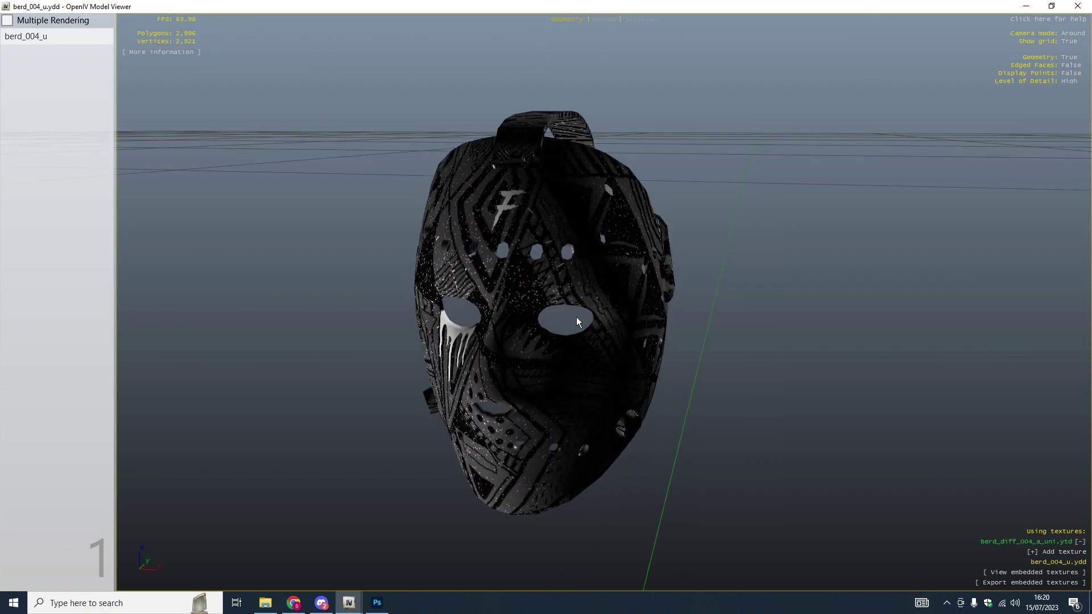
pyautogui.click(1079, 542)
pyautogui.moveTo(670, 335); pyautogui.dragTo(453, 231)
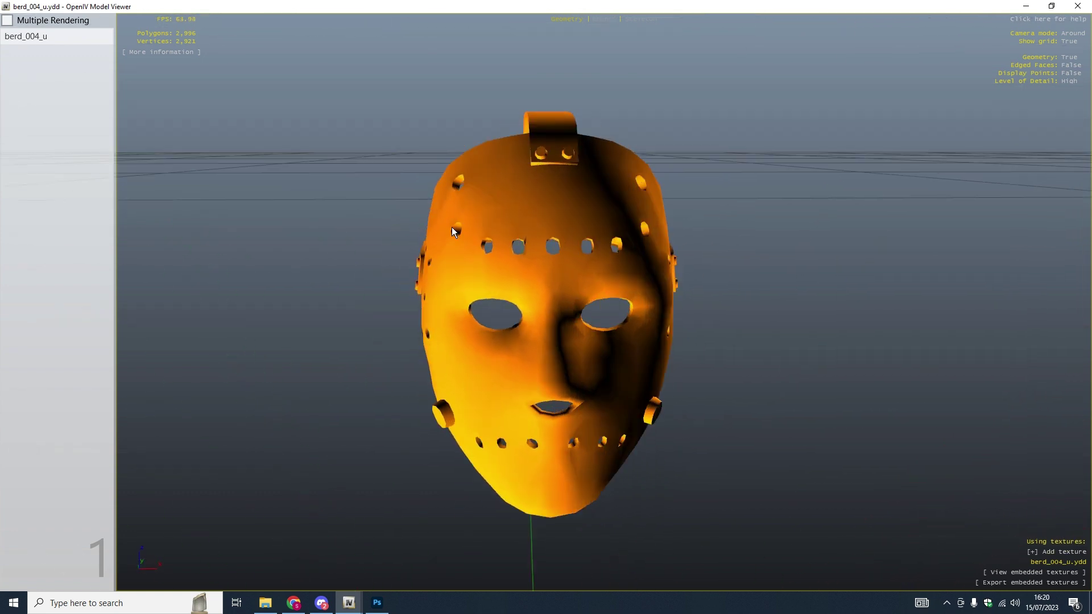
# - Re-apply the berd_diff_004_a_uni texture and orbit the mask to inspect the pattern
pyautogui.click(1039, 553)
pyautogui.click(1023, 573)
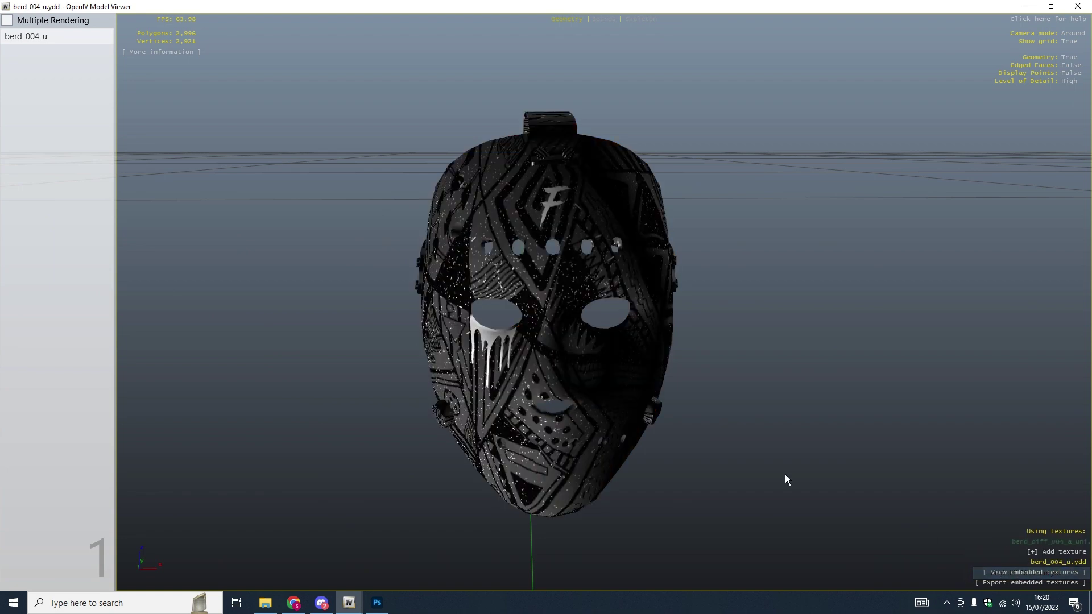
pyautogui.moveTo(710, 456); pyautogui.dragTo(569, 318)
pyautogui.click(1077, 6)
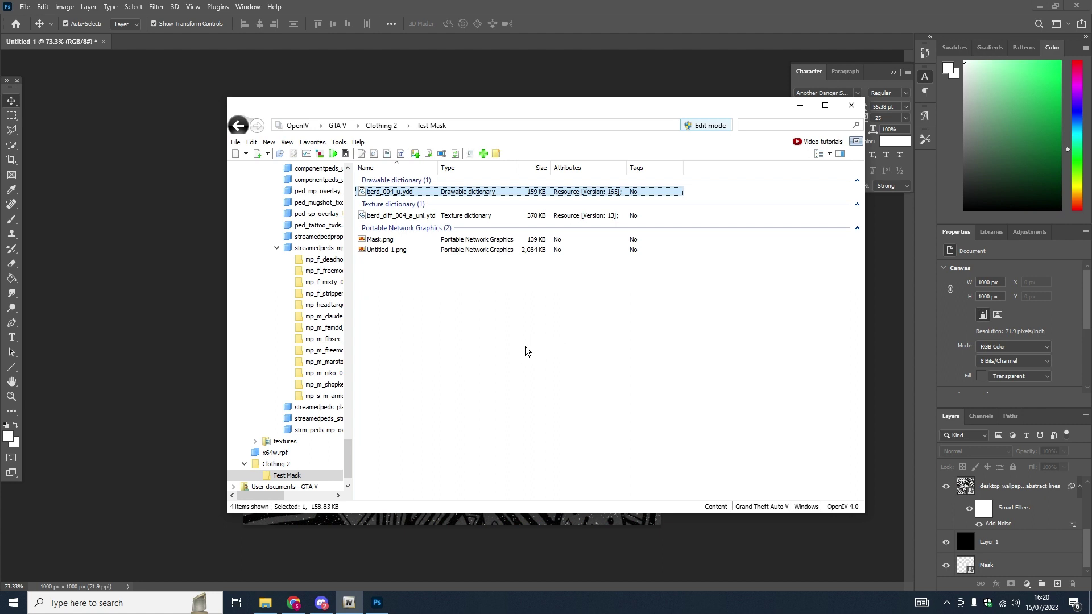